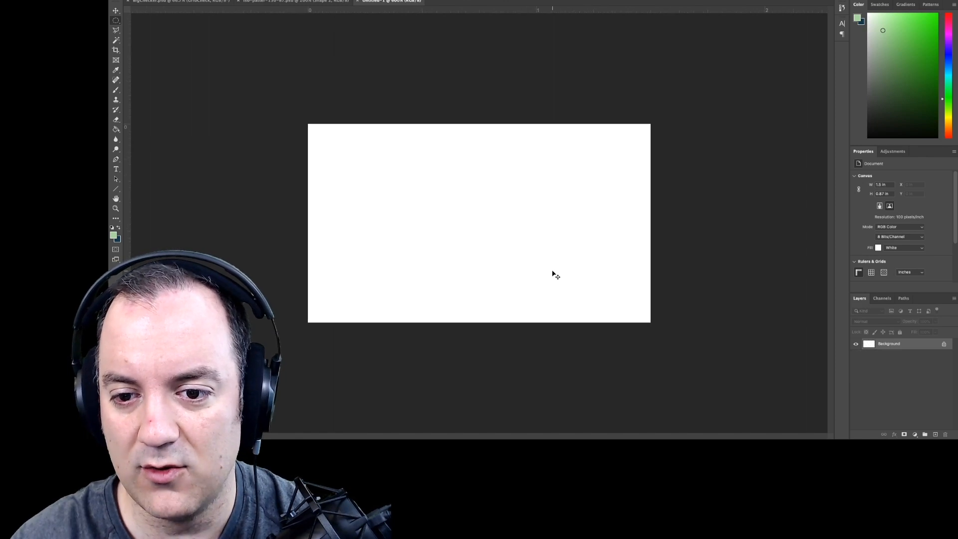
- Show the grid on the canvas and set it to 10 subdivisions per 1-inch gridline
{"action": "key", "text": "super+apostrophe"}
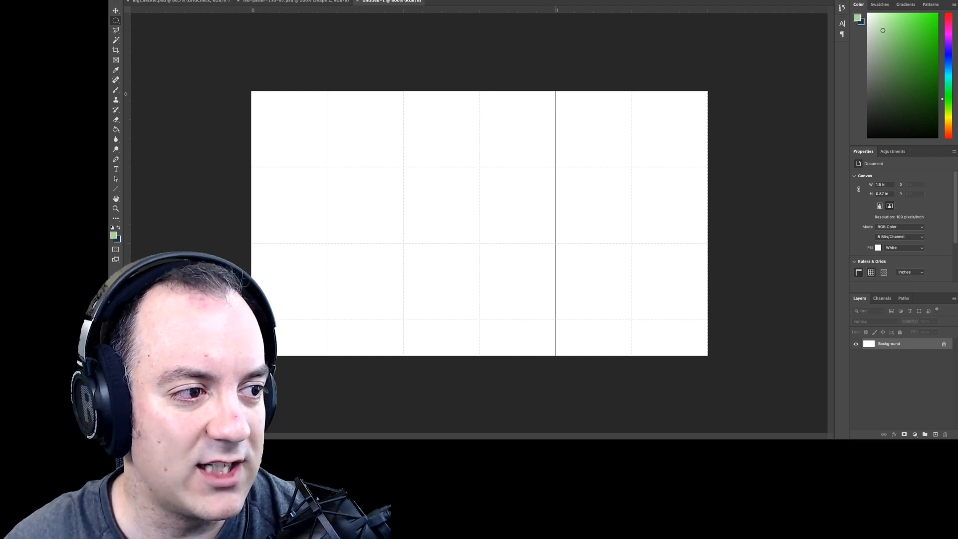
{"action": "key", "text": "super+k"}
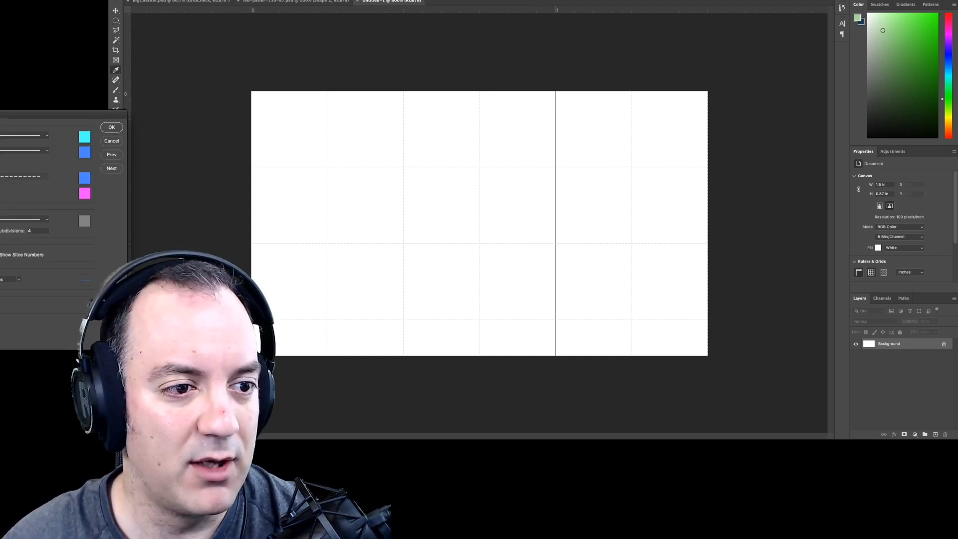
{"action": "left_click_drag", "start_coordinate": [0, 112], "coordinate": [451, 68]}
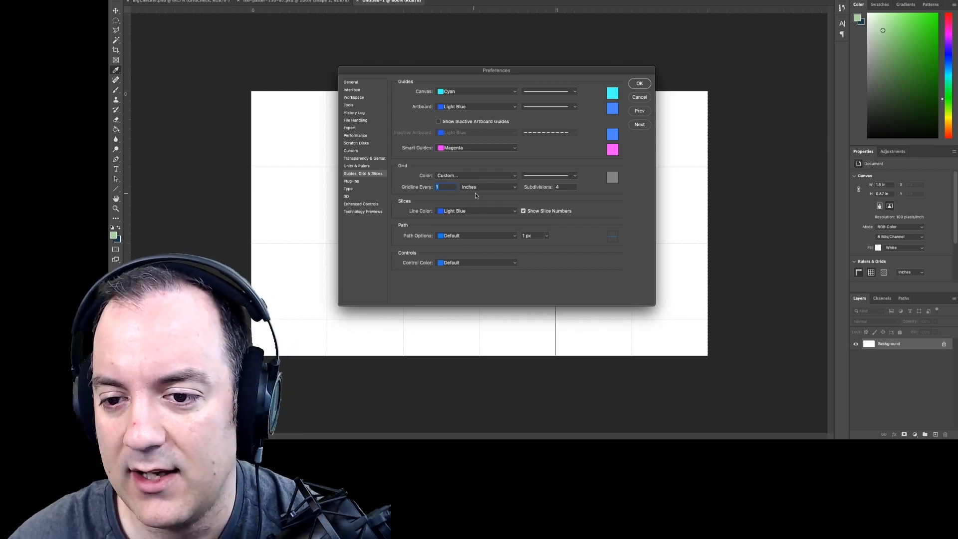
{"action": "double_click", "coordinate": [563, 186]}
{"action": "type", "text": "10"}
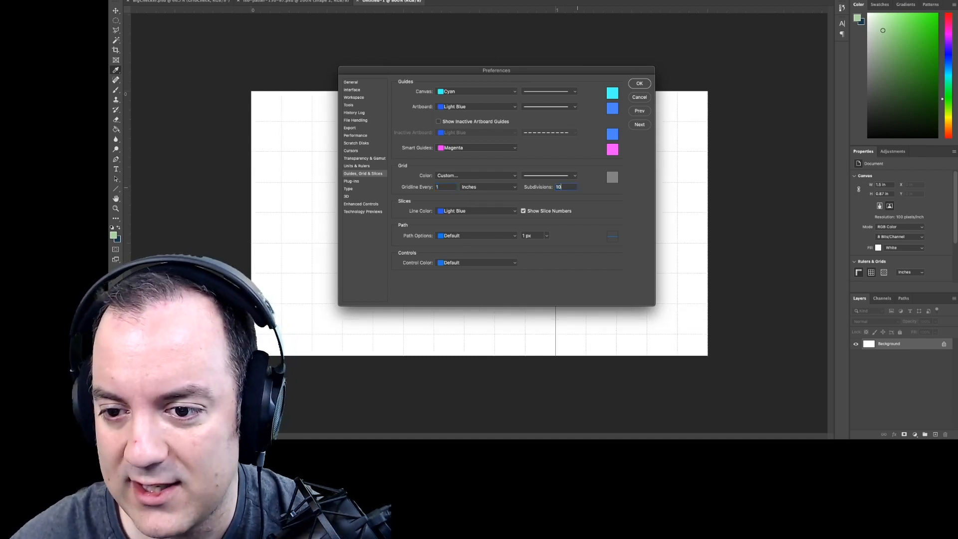
{"action": "left_click", "coordinate": [552, 185]}
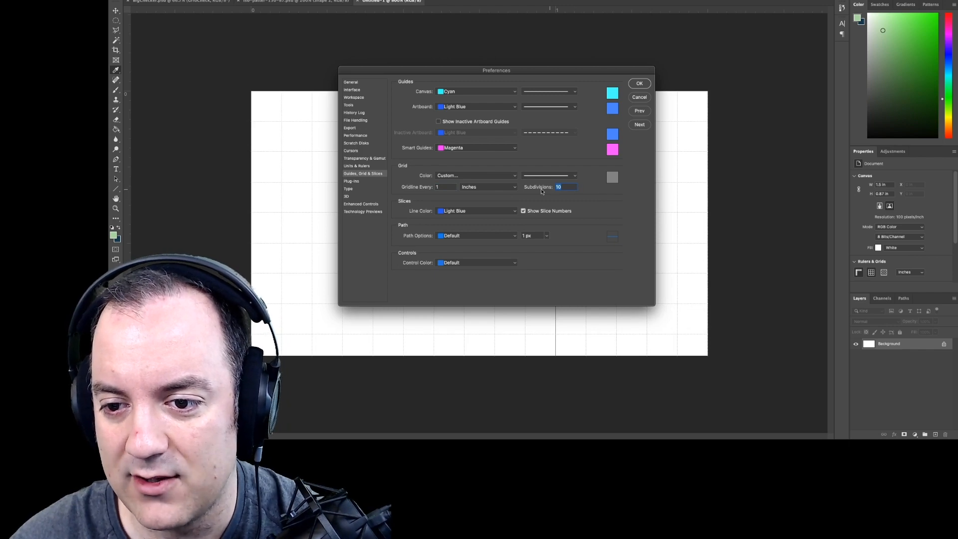
{"action": "left_click", "coordinate": [639, 83]}
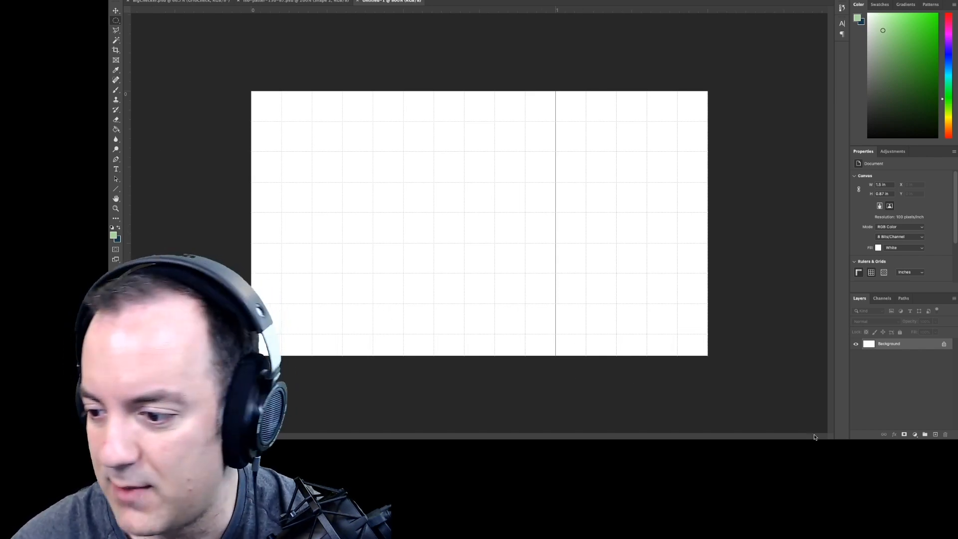
- Add a new layer and draw two black diagonal lines crossing the canvas from corner to corner with the Line tool
{"action": "left_click", "coordinate": [936, 435]}
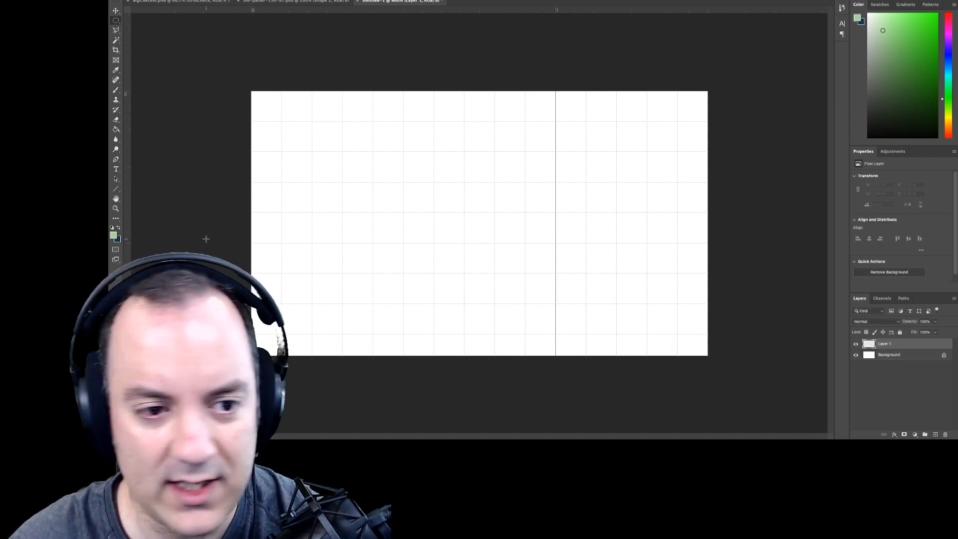
{"action": "left_click", "coordinate": [116, 188]}
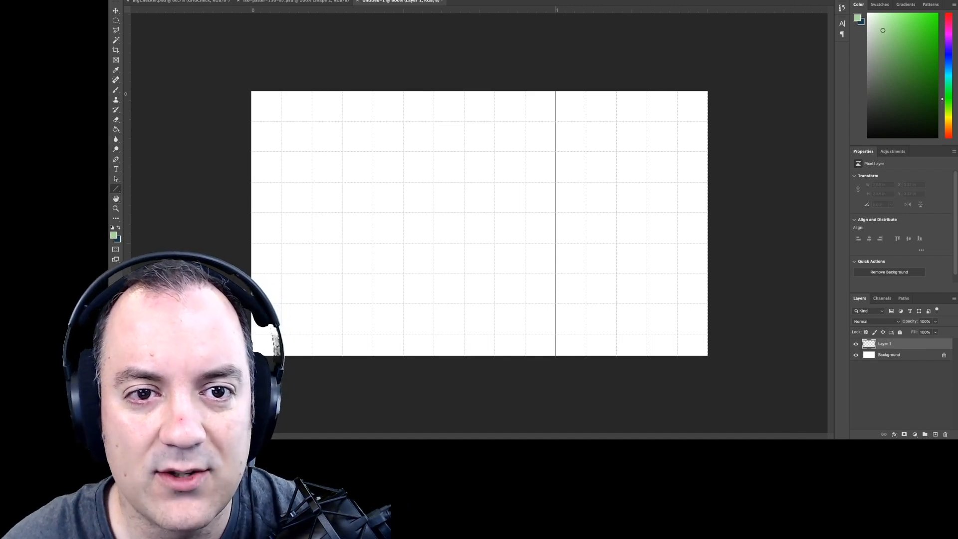
{"action": "left_click", "coordinate": [192, 0]}
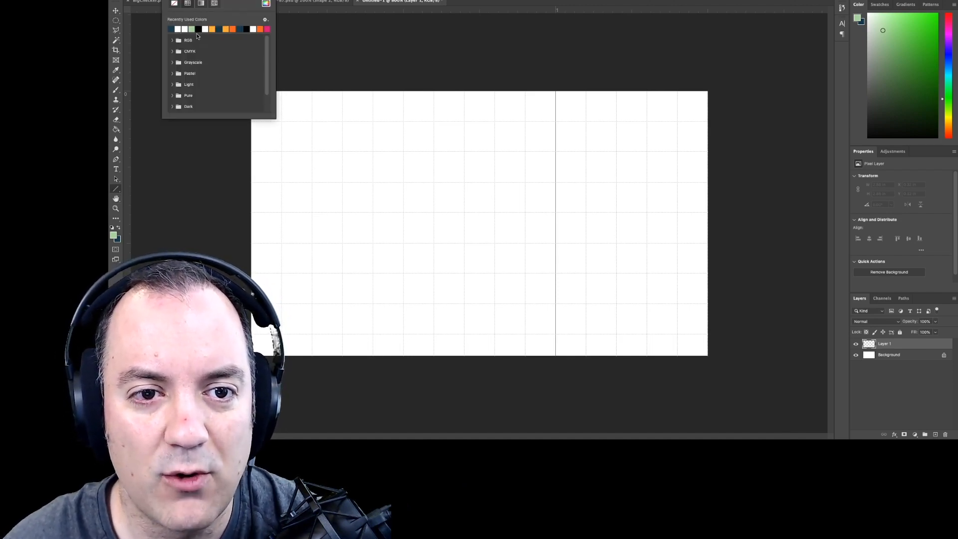
{"action": "left_click", "coordinate": [198, 29]}
{"action": "left_click", "coordinate": [325, 49]}
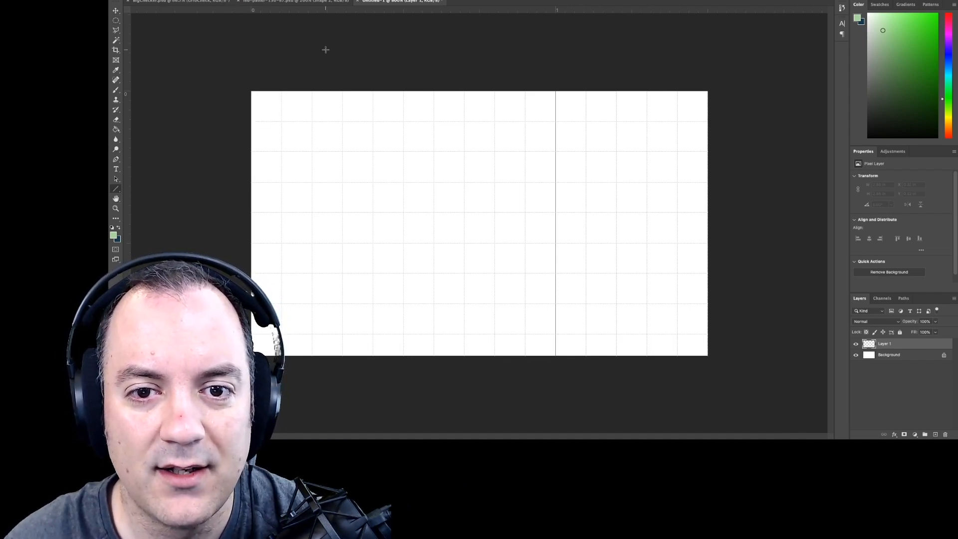
{"action": "left_click_drag", "start_coordinate": [251, 91], "coordinate": [705, 353]}
{"action": "left_click_drag", "start_coordinate": [252, 354], "coordinate": [705, 93]}
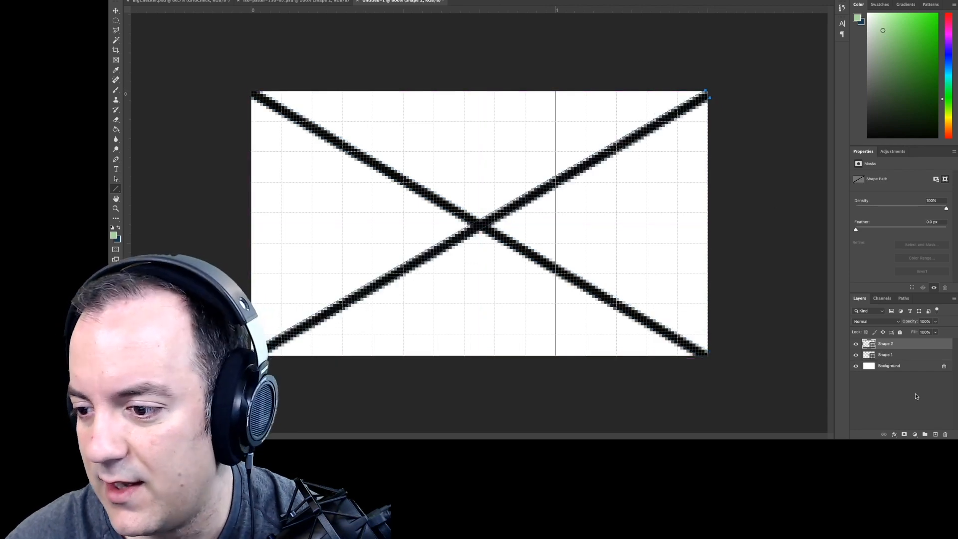
- Hide the Background layer and define the crossed lines as a pattern named "Isometric Grid Over"
{"action": "left_click", "coordinate": [856, 366]}
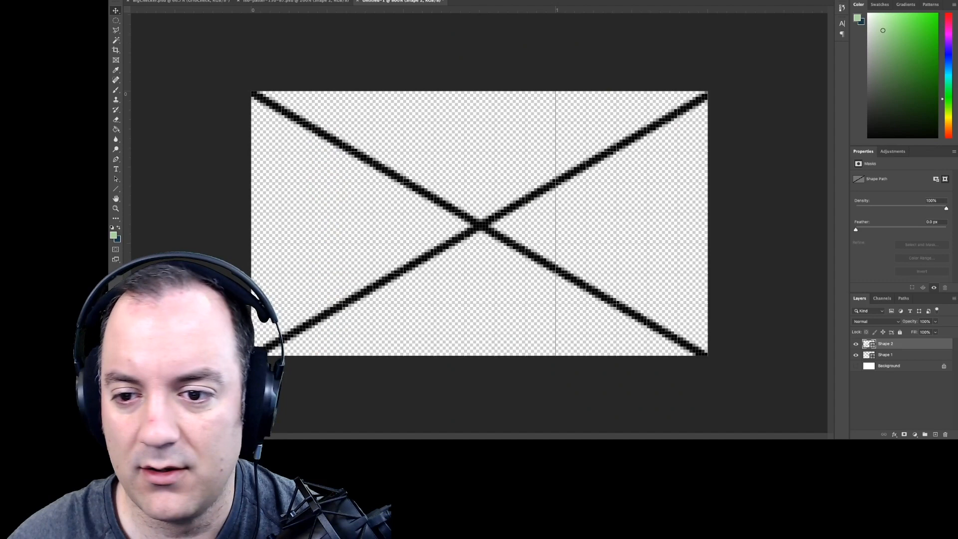
{"action": "left_click", "coordinate": [503, 455]}
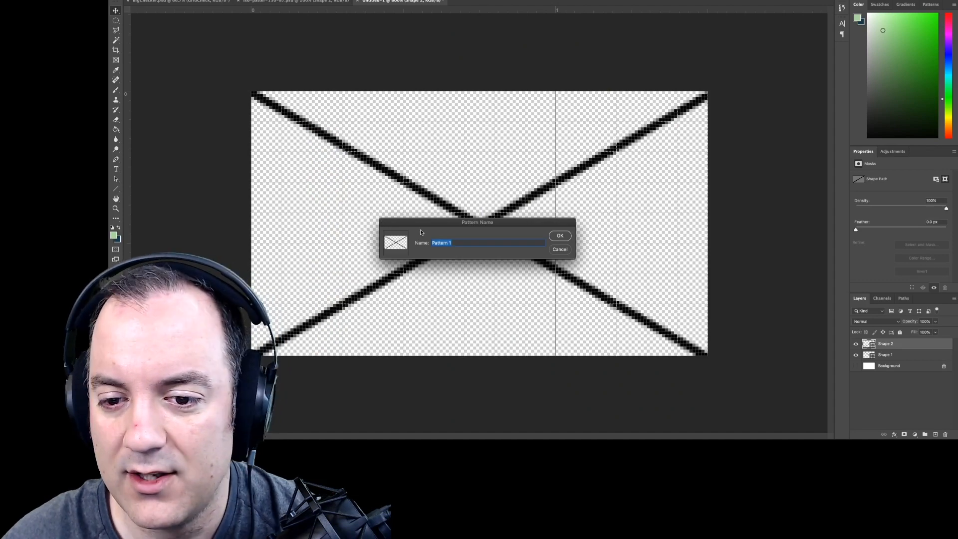
{"action": "left_click_drag", "start_coordinate": [420, 232], "coordinate": [355, 83]}
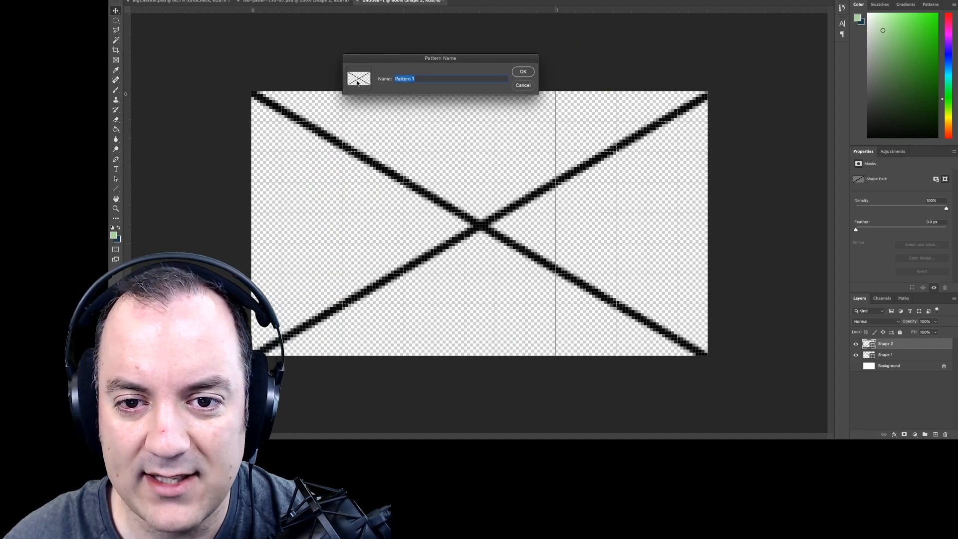
{"action": "left_click", "coordinate": [415, 77]}
{"action": "key", "text": "super+a"}
{"action": "type", "text": "Isomet"}
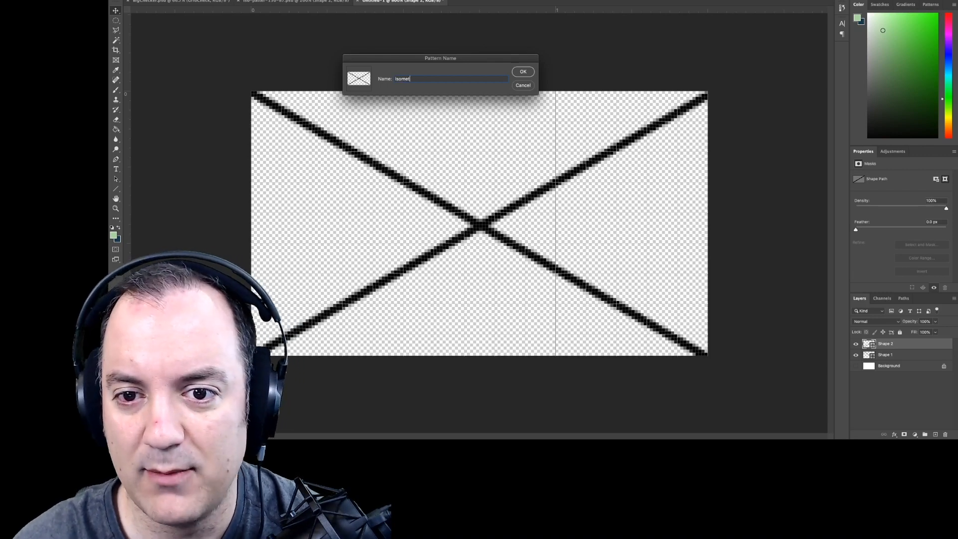
{"action": "type", "text": "ric Grid Over"}
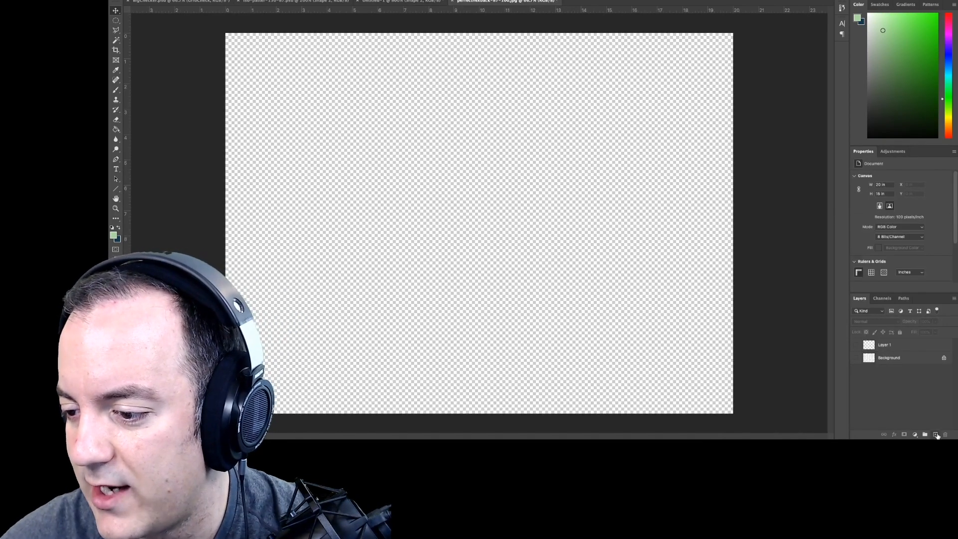
- Add a new layer to the perfecthexback-87-100.jpg document and fill it with bright green
{"action": "left_click", "coordinate": [935, 434]}
{"action": "key", "text": "g"}
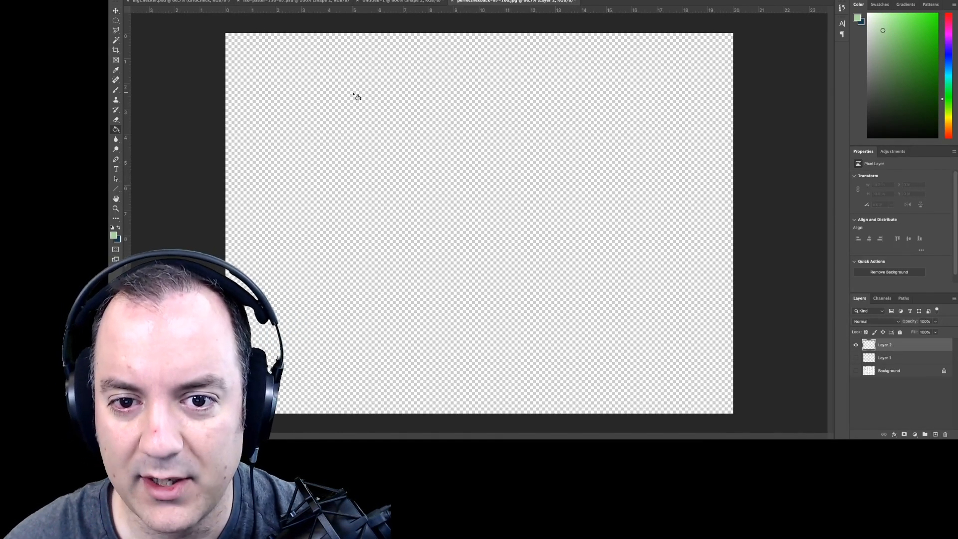
{"action": "left_click", "coordinate": [113, 235]}
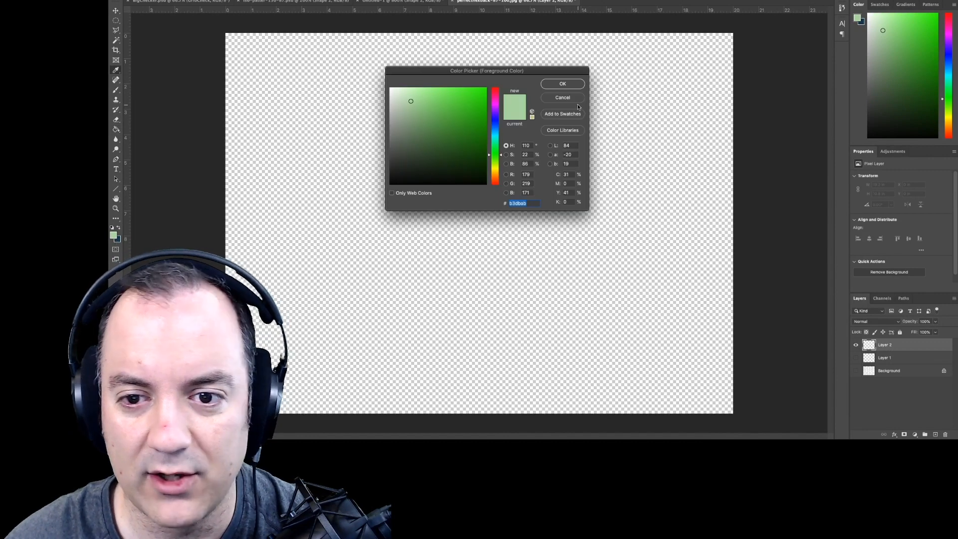
{"action": "left_click", "coordinate": [488, 93]}
{"action": "left_click", "coordinate": [516, 204]}
{"action": "left_click", "coordinate": [410, 135]}
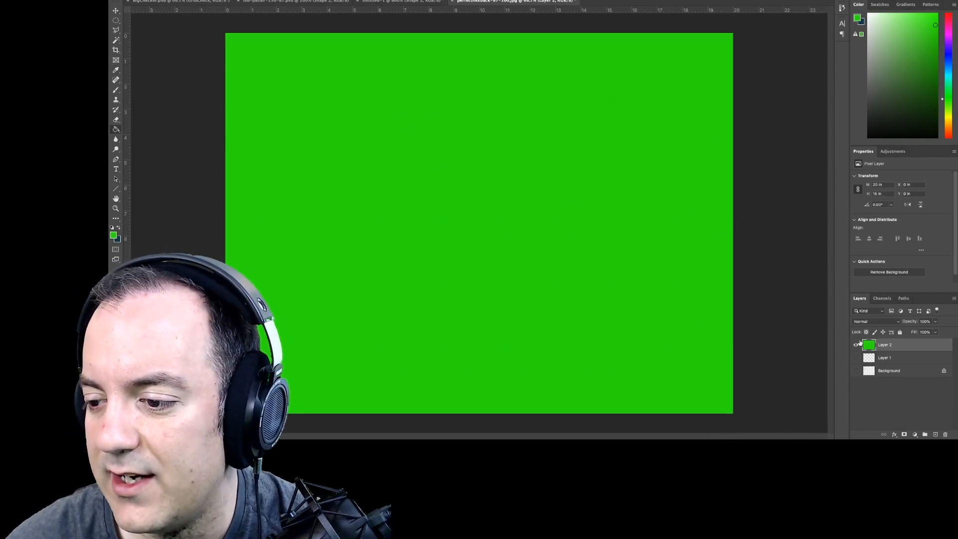
- Apply a Pattern Overlay to the green layer using the crossed-line isometric pattern
{"action": "double_click", "coordinate": [884, 345]}
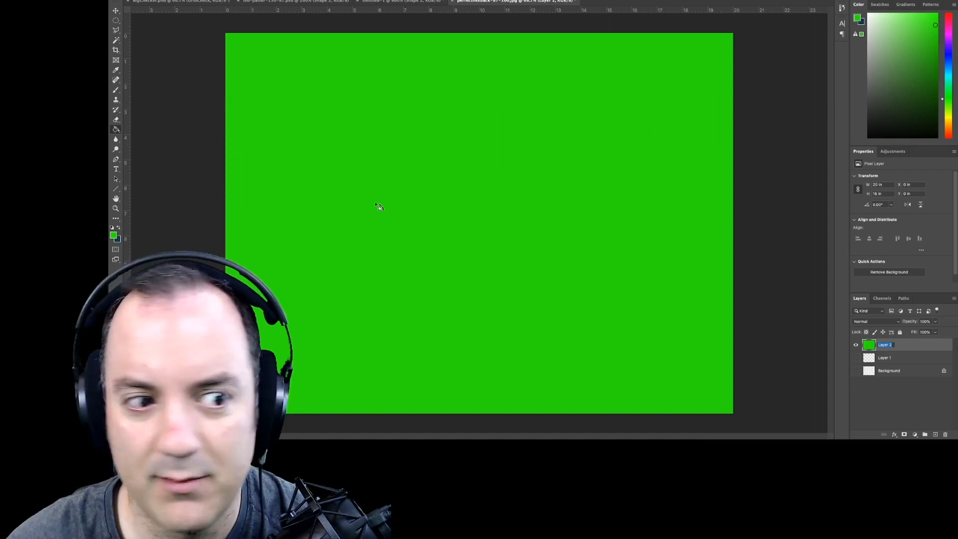
{"action": "right_click", "coordinate": [911, 346]}
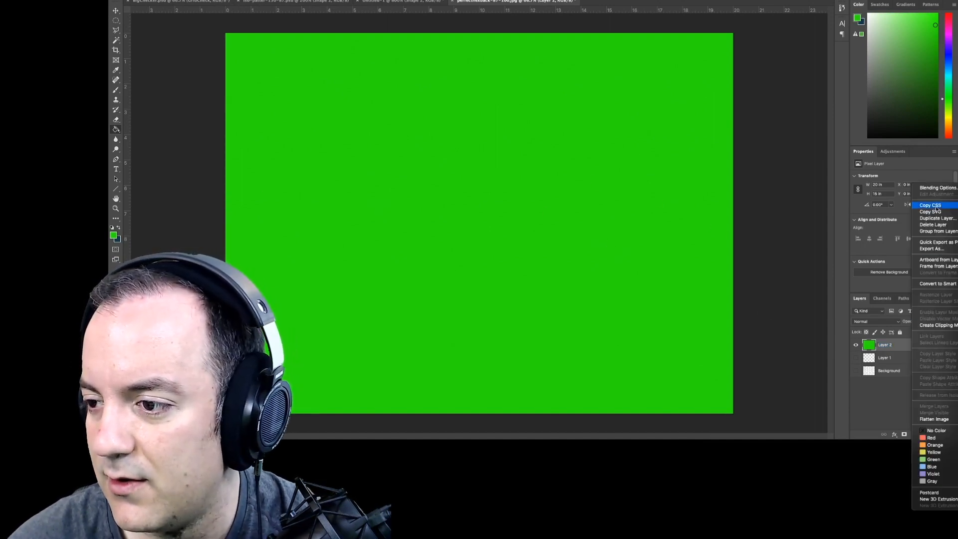
{"action": "left_click", "coordinate": [936, 188]}
{"action": "left_click_drag", "start_coordinate": [567, 129], "coordinate": [383, 94]}
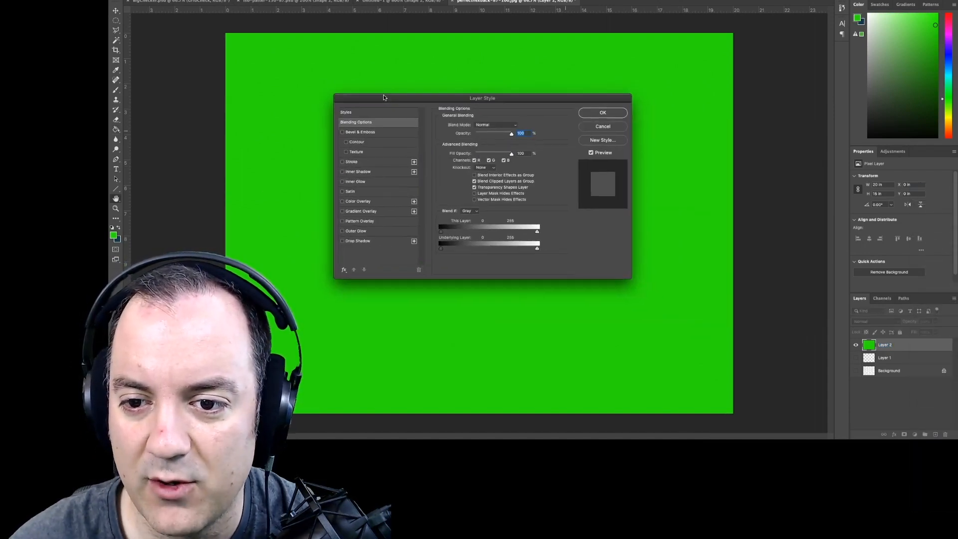
{"action": "left_click", "coordinate": [356, 221]}
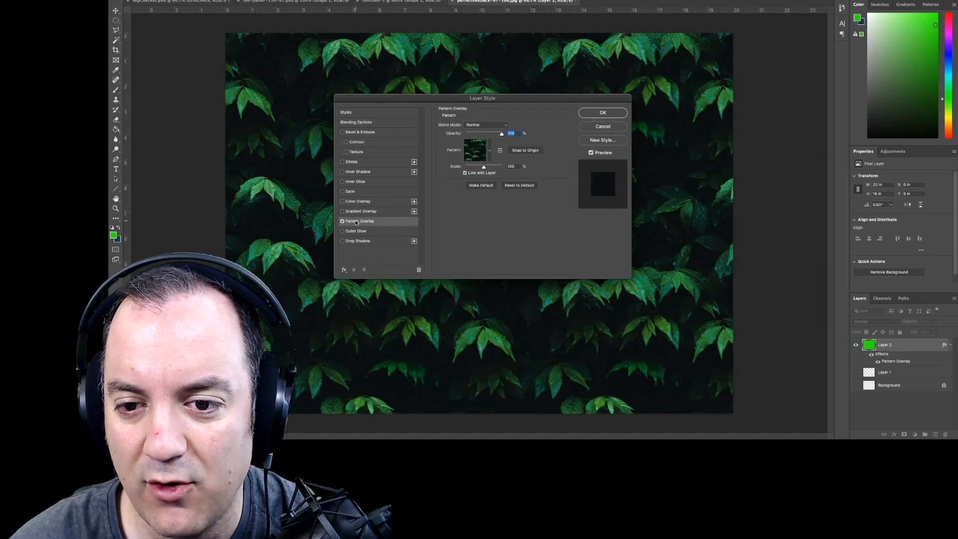
{"action": "left_click", "coordinate": [489, 150]}
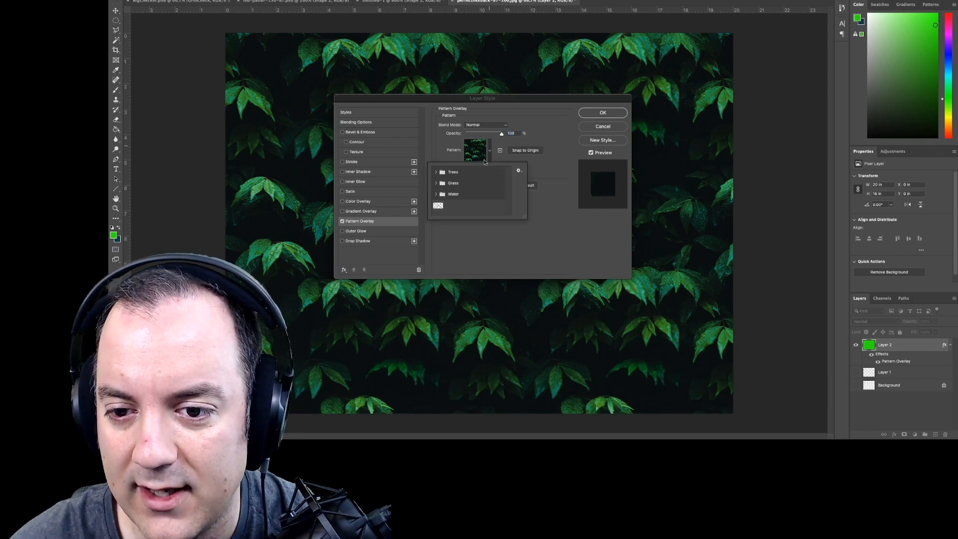
{"action": "left_click", "coordinate": [437, 206]}
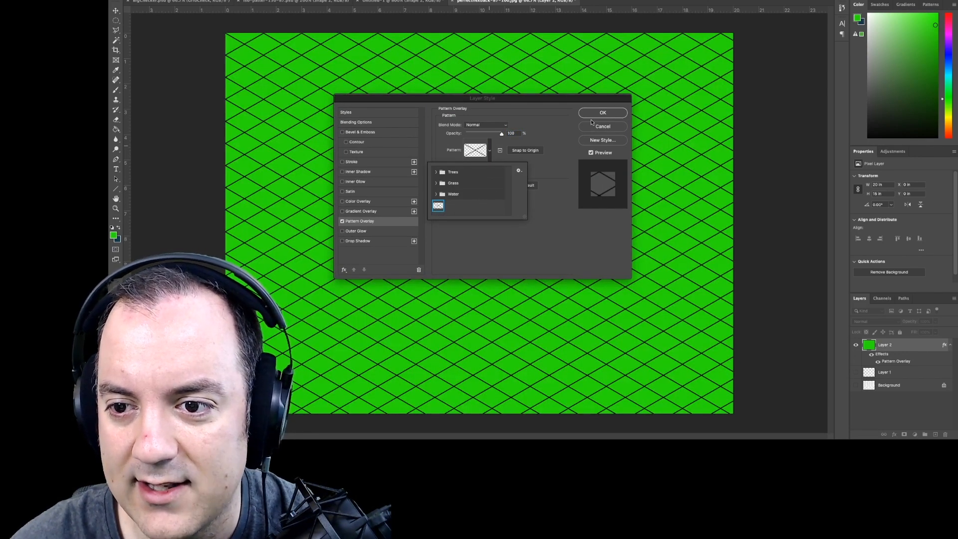
{"action": "left_click", "coordinate": [602, 113]}
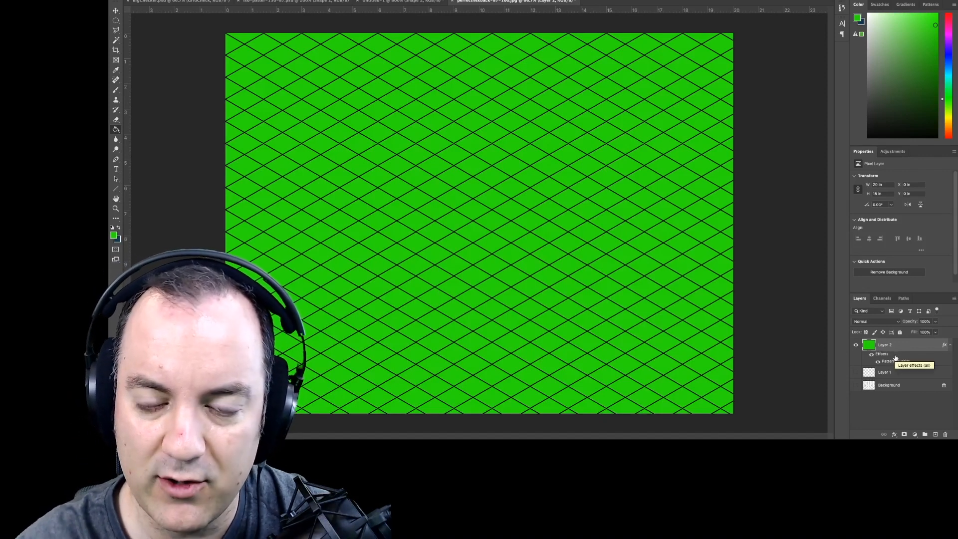
- Reduce the green layer's fill to 0% while keeping its opacity at 100%
{"action": "left_click", "coordinate": [935, 321]}
{"action": "mouse_move", "coordinate": [934, 327]}
{"action": "left_mouse_down"}
{"action": "mouse_move", "coordinate": [914, 329]}
{"action": "mouse_move", "coordinate": [934, 330]}
{"action": "left_mouse_up"}
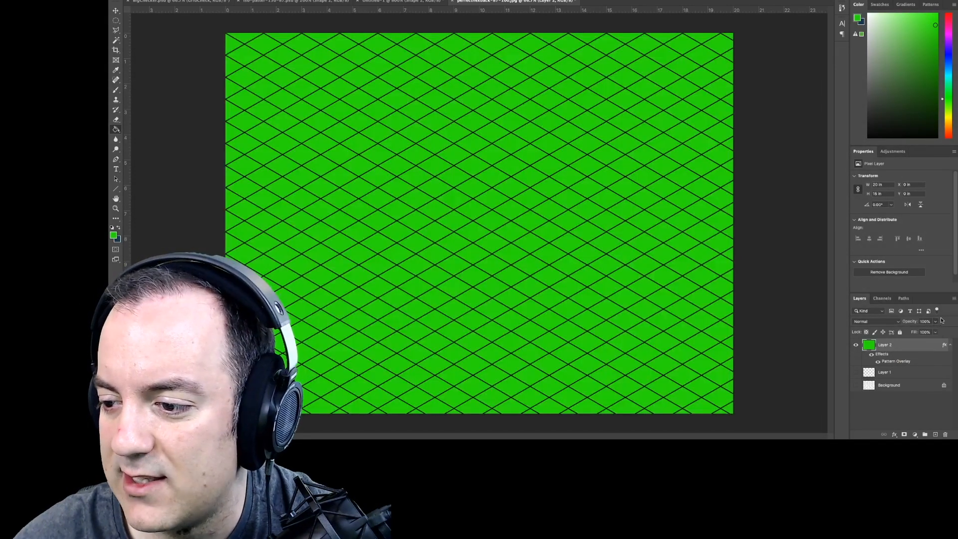
{"action": "left_click", "coordinate": [935, 332]}
{"action": "left_click_drag", "start_coordinate": [934, 342], "coordinate": [894, 344]}
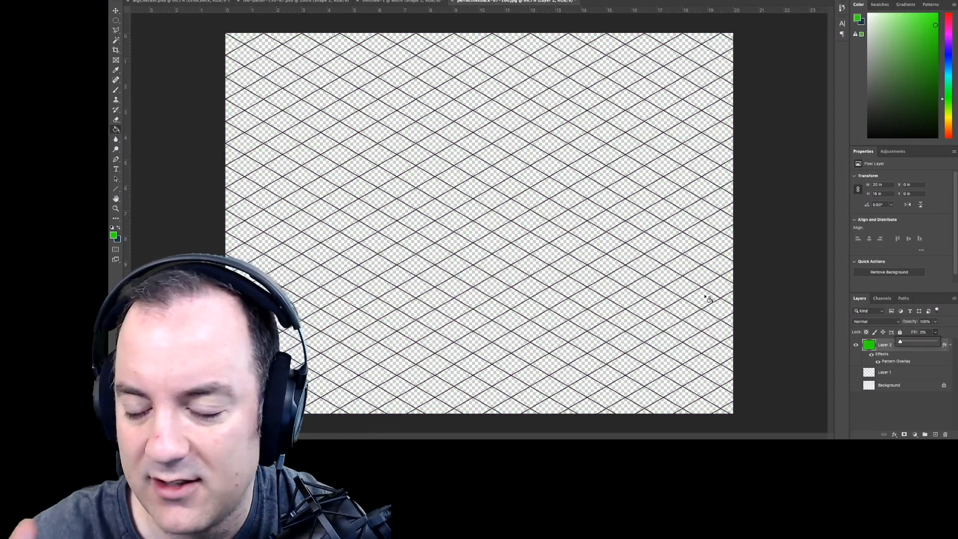
{"action": "left_click", "coordinate": [879, 418]}
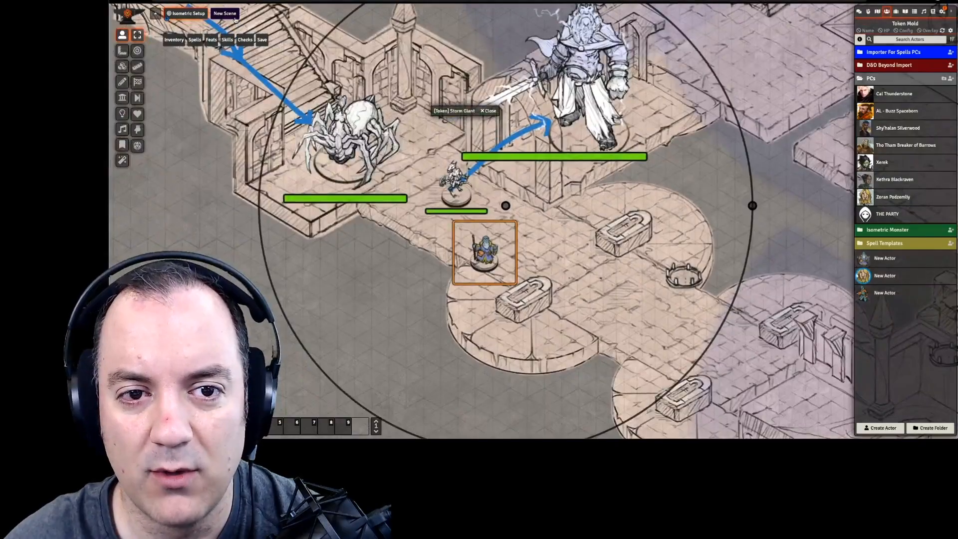
- Switch to Foundry VTT, close the minimized Storm Giant token window and open the configuration of New Scene
{"action": "left_click", "coordinate": [228, 16]}
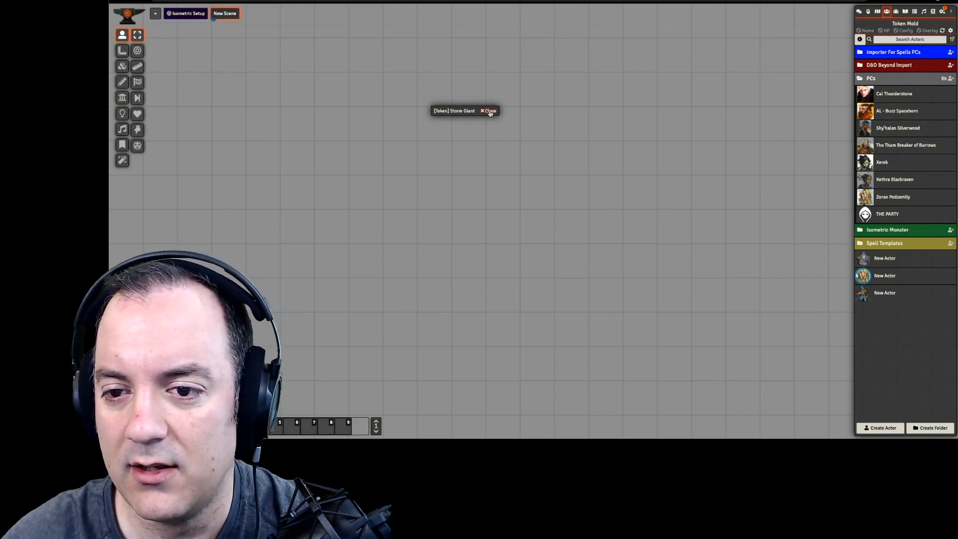
{"action": "left_click", "coordinate": [490, 111]}
{"action": "right_click", "coordinate": [227, 14]}
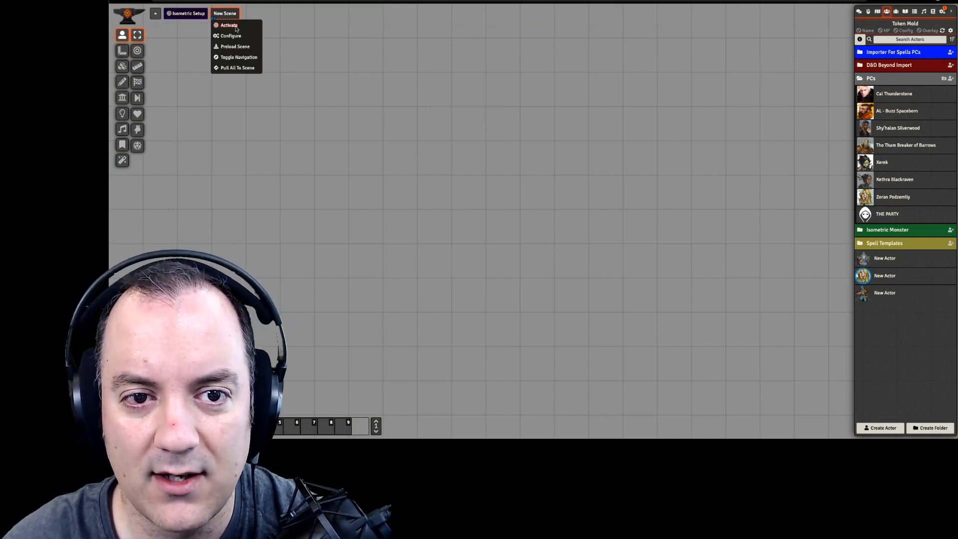
{"action": "left_click", "coordinate": [229, 38]}
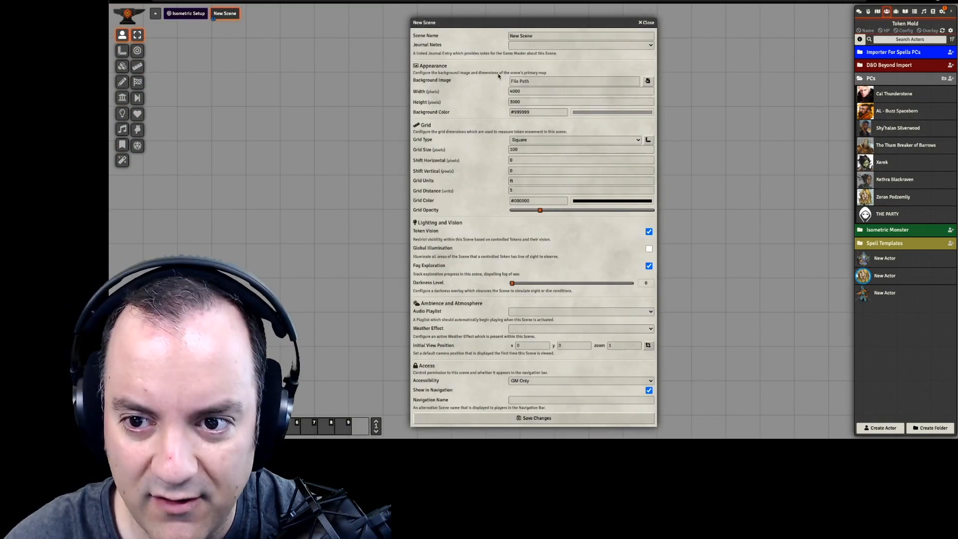
- Set the scene's background image to foundry/tutorials/hexiso/perfecthexback-87-100.jpg
{"action": "left_click", "coordinate": [647, 81]}
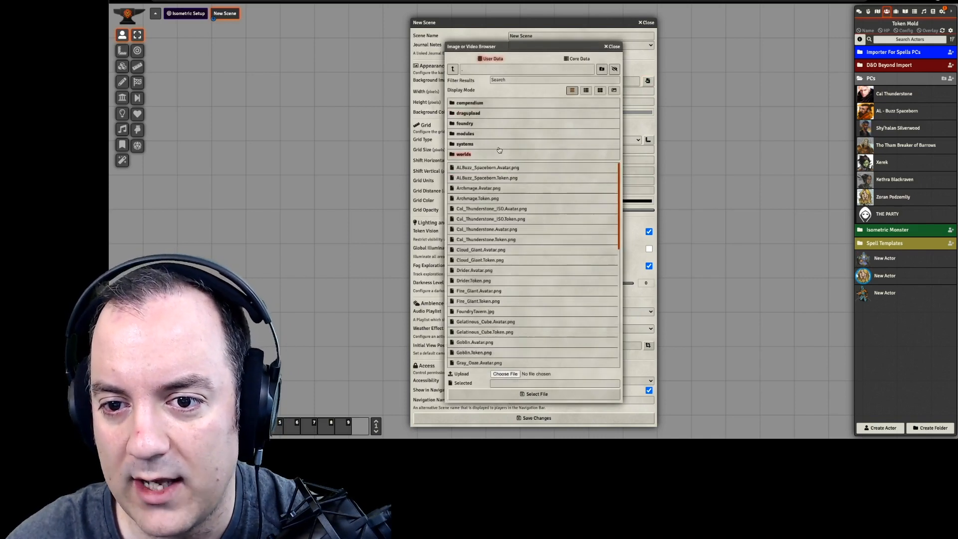
{"action": "left_click", "coordinate": [492, 124]}
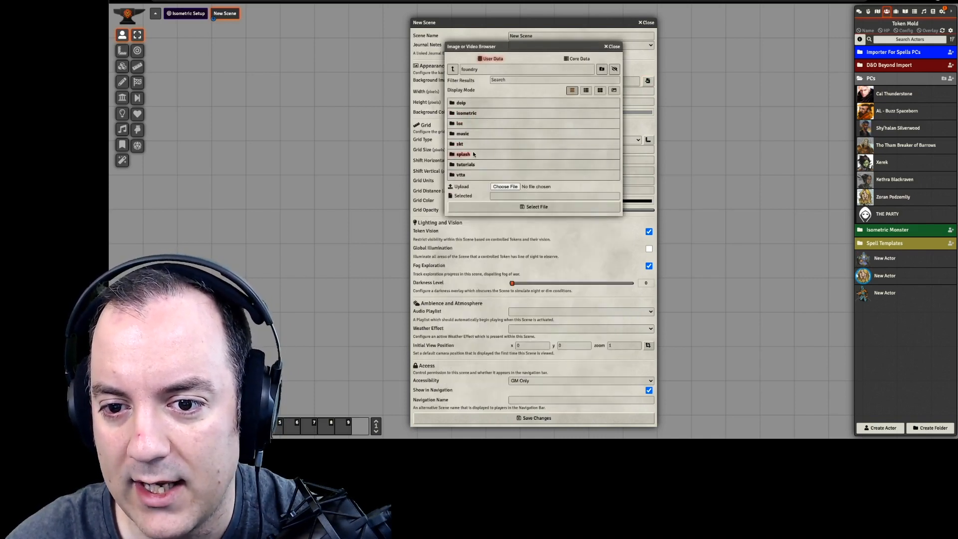
{"action": "left_click", "coordinate": [470, 164]}
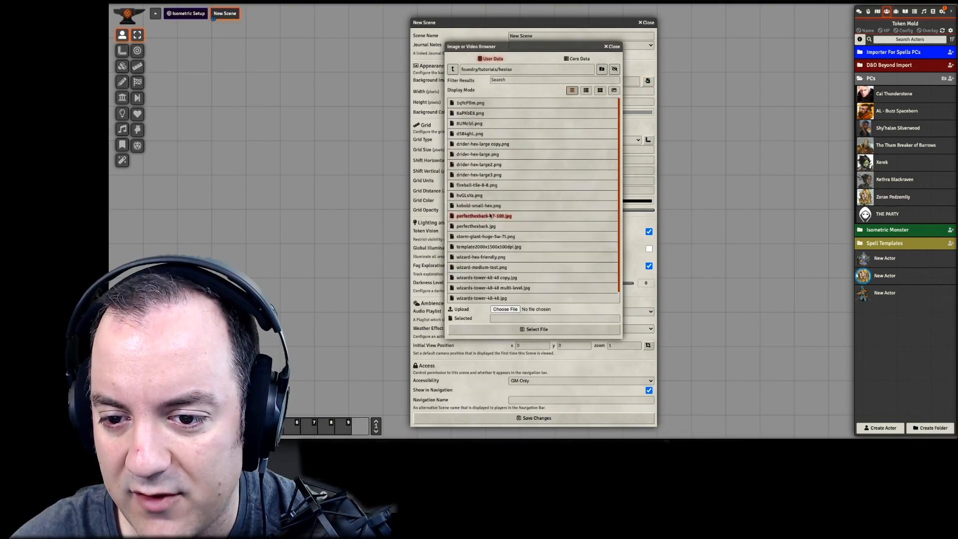
{"action": "left_click", "coordinate": [490, 215]}
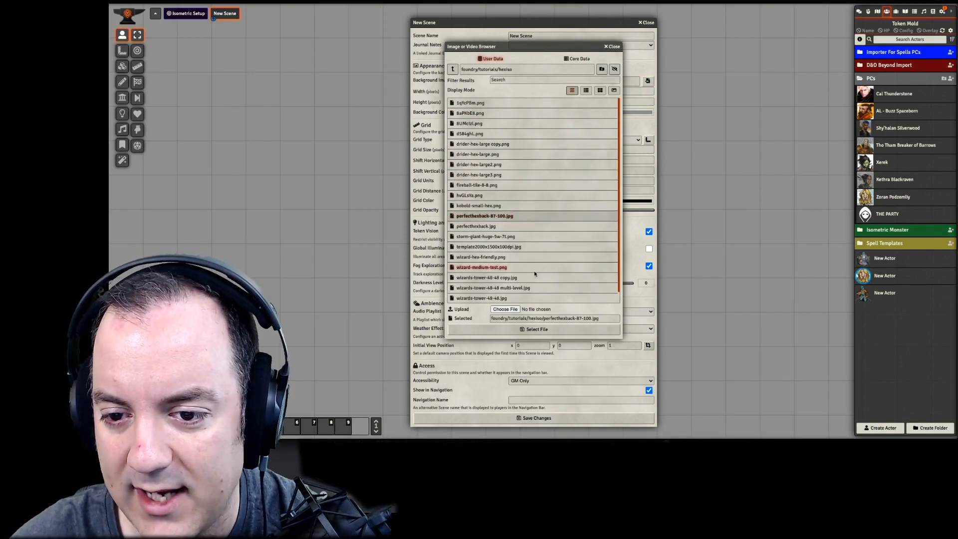
{"action": "left_click", "coordinate": [558, 331]}
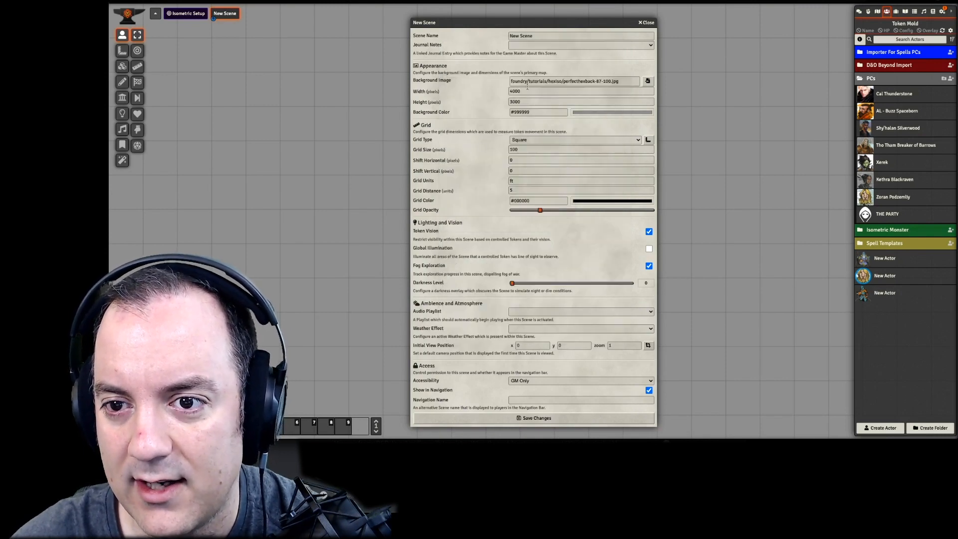
- Rename the scene to "Making Iso" and save its configuration
{"action": "triple_click", "coordinate": [545, 39]}
{"action": "type", "text": "Making Iso"}
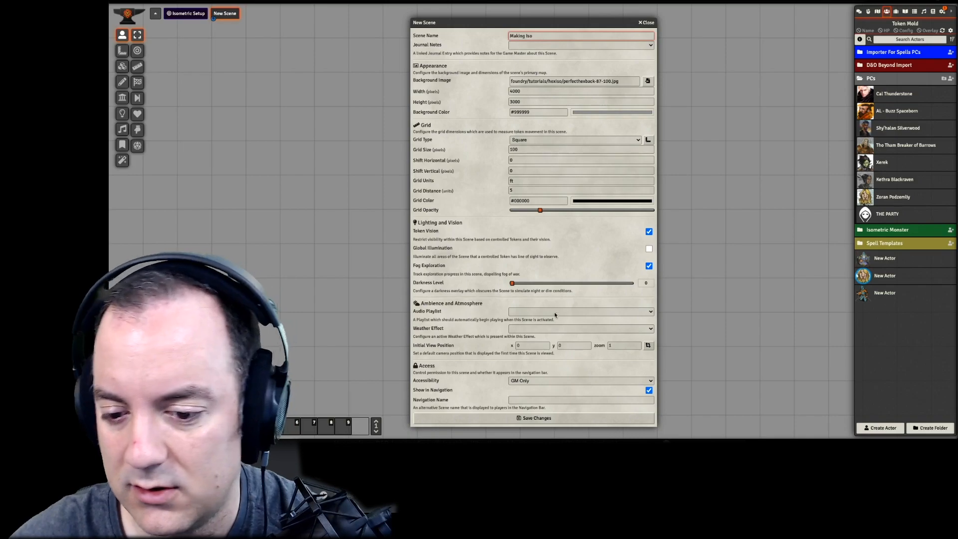
{"action": "left_click", "coordinate": [547, 417]}
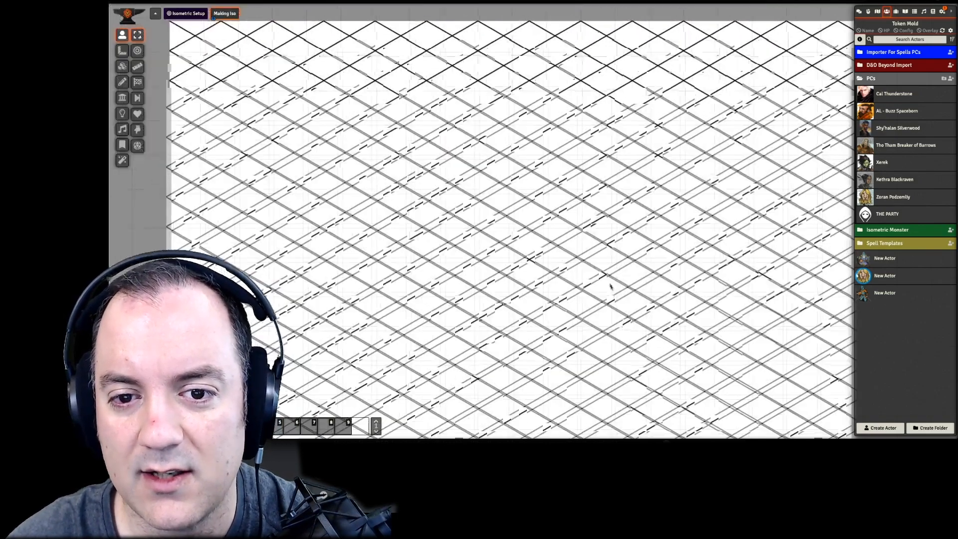
{"action": "left_click_drag", "start_coordinate": [428, 143], "coordinate": [434, 132]}
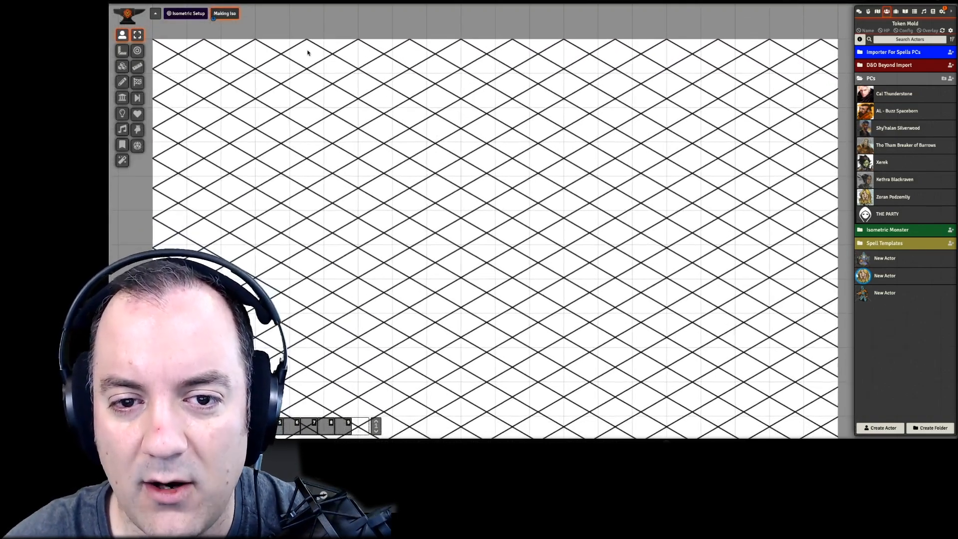
- Change the Making Iso scene's grid type to Hexagonal Columns - Odd and save the configuration
{"action": "right_click", "coordinate": [224, 14]}
{"action": "left_click", "coordinate": [230, 36]}
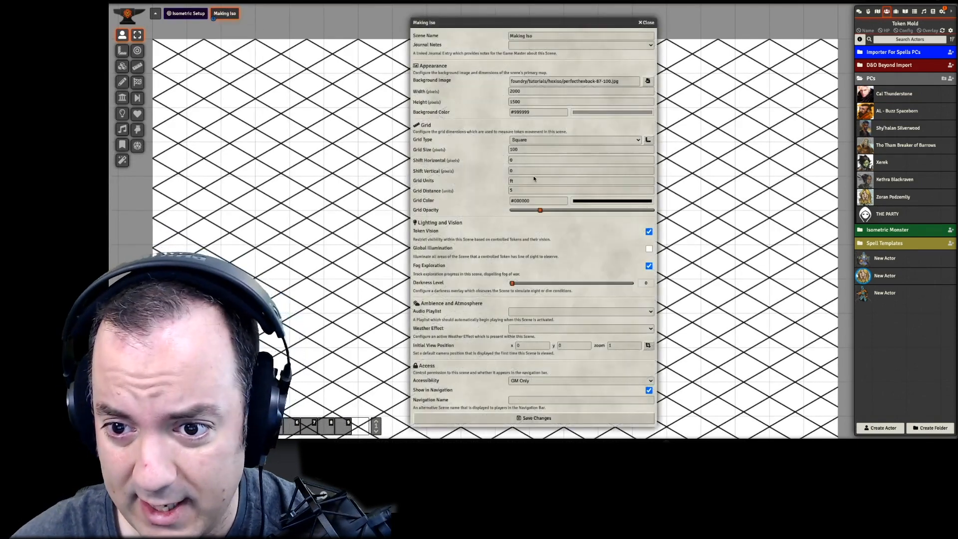
{"action": "left_click", "coordinate": [544, 140]}
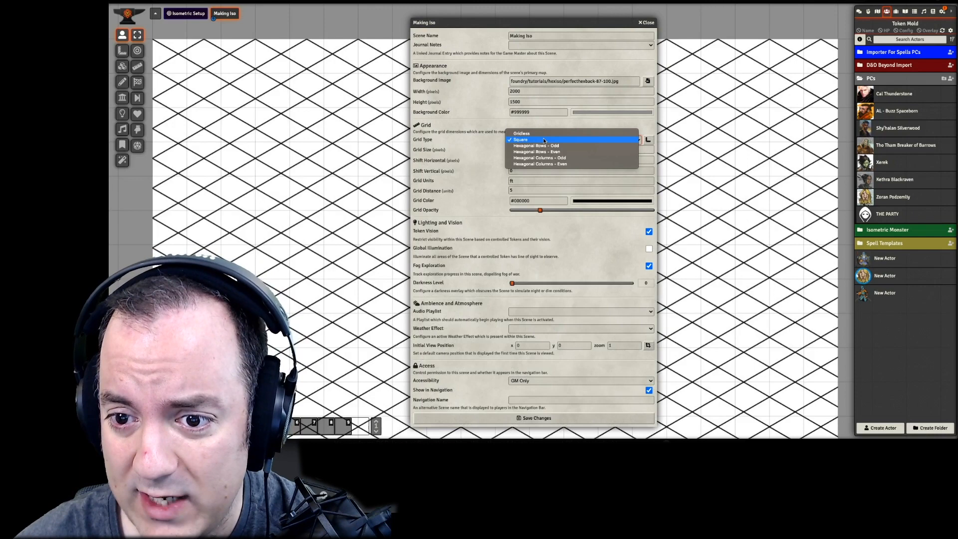
{"action": "left_click", "coordinate": [567, 159]}
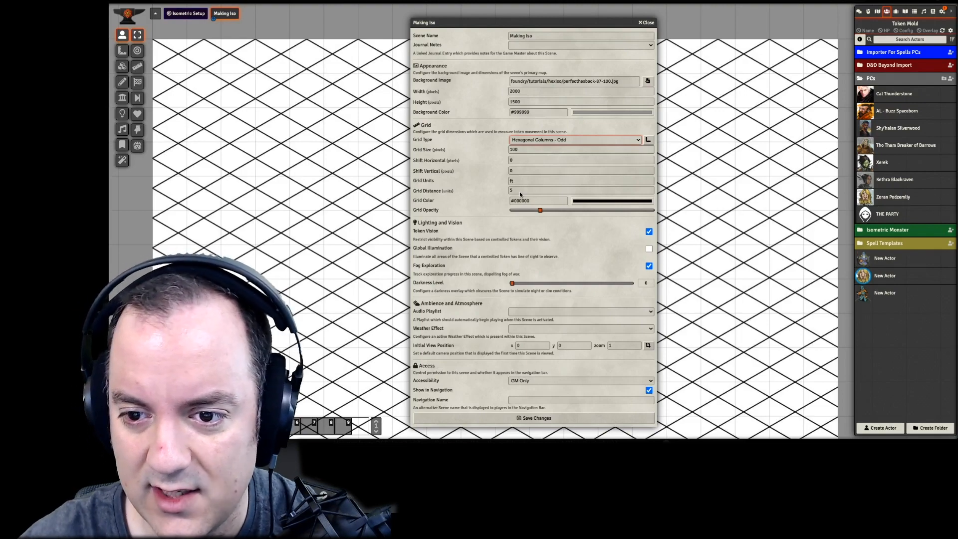
{"action": "left_click", "coordinate": [534, 418]}
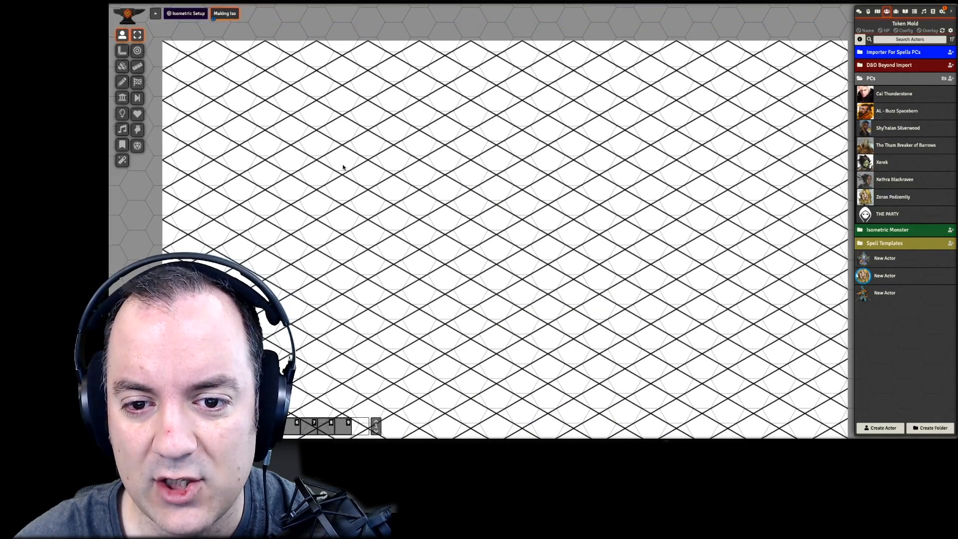
{"action": "left_click_drag", "start_coordinate": [342, 165], "coordinate": [339, 164]}
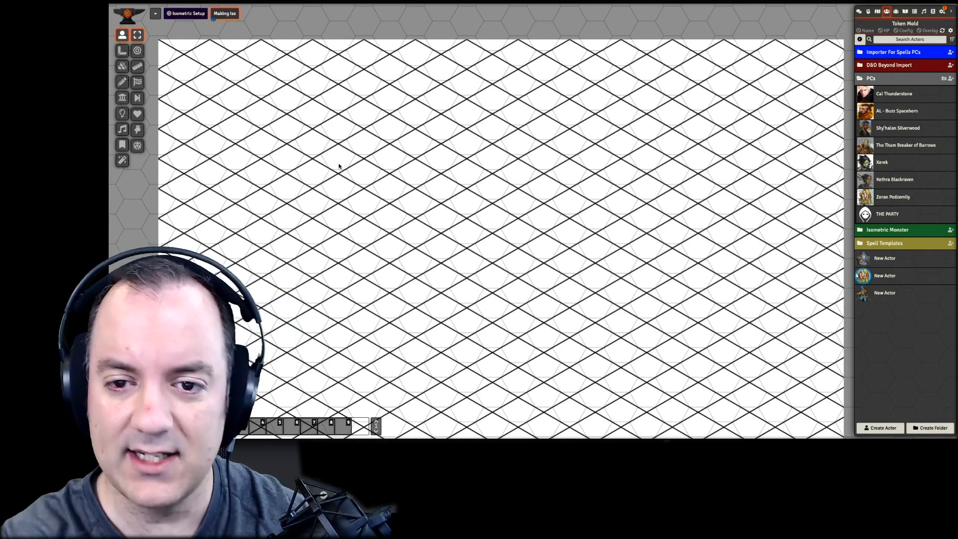
- Open the Grid Configuration Tool for the Making Iso scene and try a vertical grid offset of -17
{"action": "right_click", "coordinate": [226, 12]}
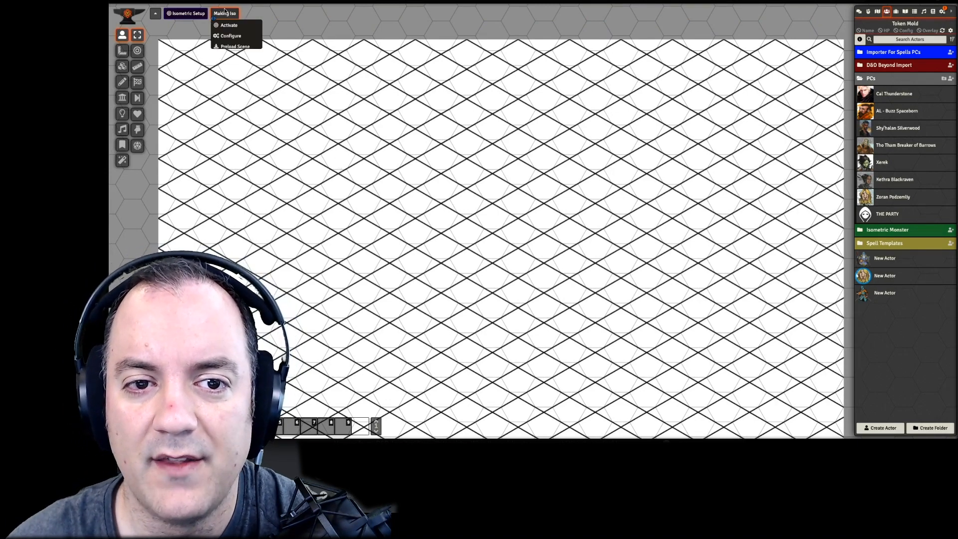
{"action": "left_click", "coordinate": [230, 36]}
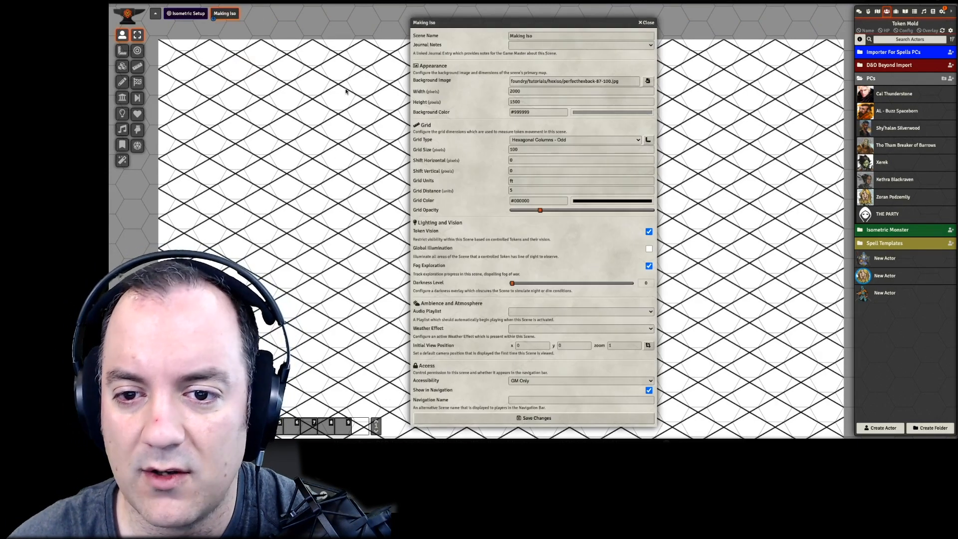
{"action": "left_click", "coordinate": [647, 139]}
{"action": "scroll", "coordinate": [377, 201], "scroll_direction": "up", "scroll_amount": 4}
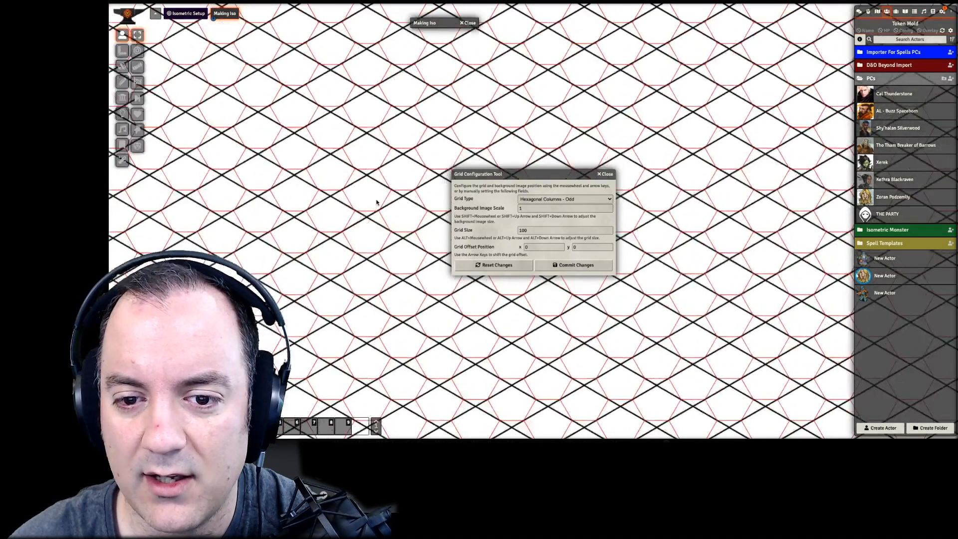
{"action": "key", "text": "Up"}
{"action": "key", "text": "Up"}
{"action": "key", "text": "Up"}
{"action": "key", "text": "Up"}
{"action": "key", "text": "Up"}
{"action": "key", "text": "Up"}
{"action": "key", "text": "Up"}
{"action": "key", "text": "Up"}
{"action": "key", "text": "Up"}
{"action": "key", "text": "Up"}
{"action": "key", "text": "Up"}
{"action": "key", "text": "Up"}
{"action": "key", "text": "Up"}
{"action": "key", "text": "Up"}
{"action": "key", "text": "Up"}
{"action": "key", "text": "Up"}
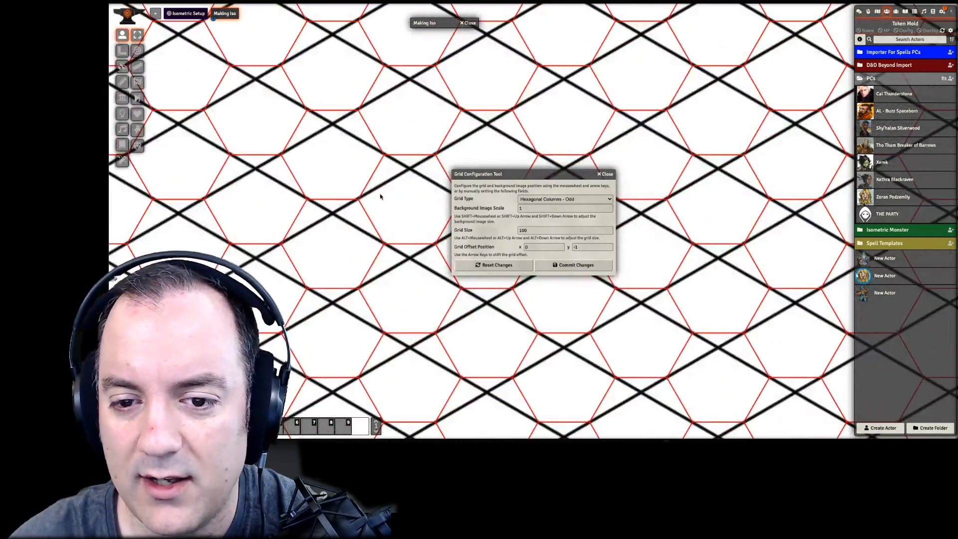
{"action": "key", "text": "Up"}
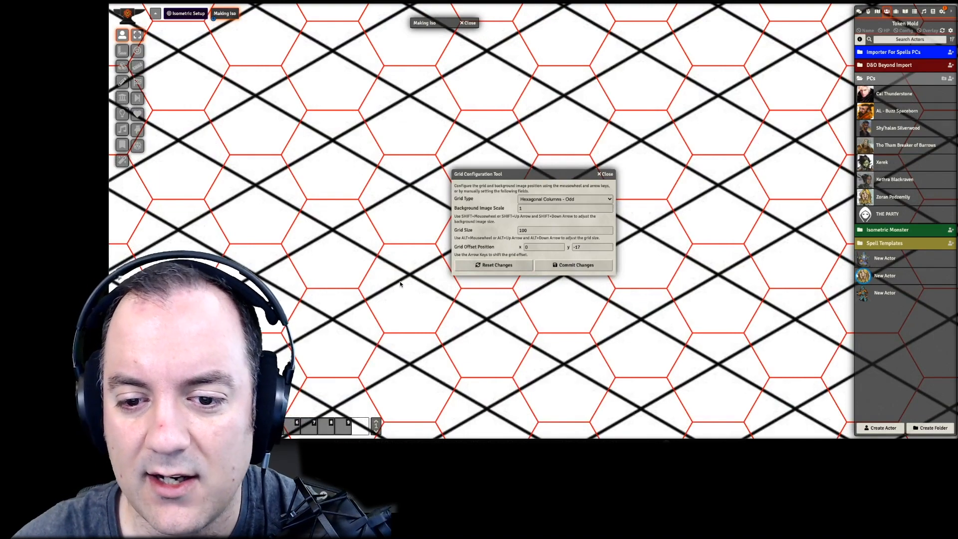
- Shift the hex grid back down to a vertical offset of -3
{"action": "key", "text": "Down"}
{"action": "key", "text": "Down"}
{"action": "key", "text": "Down"}
{"action": "key", "text": "Down"}
{"action": "key", "text": "Down"}
{"action": "key", "text": "Down"}
{"action": "key", "text": "Down"}
{"action": "key", "text": "Down"}
{"action": "key", "text": "Down"}
{"action": "key", "text": "Down"}
{"action": "key", "text": "Down"}
{"action": "key", "text": "Down"}
{"action": "key", "text": "Down"}
{"action": "key", "text": "Down"}
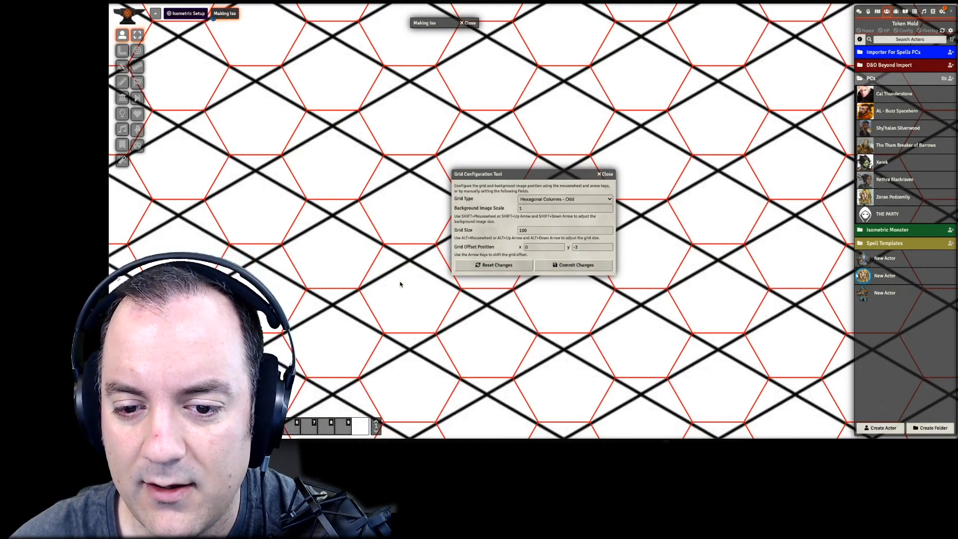
- Set the vertical grid offset to 0, commit the grid changes and close the scene configuration
{"action": "left_click_drag", "start_coordinate": [570, 175], "coordinate": [669, 182]}
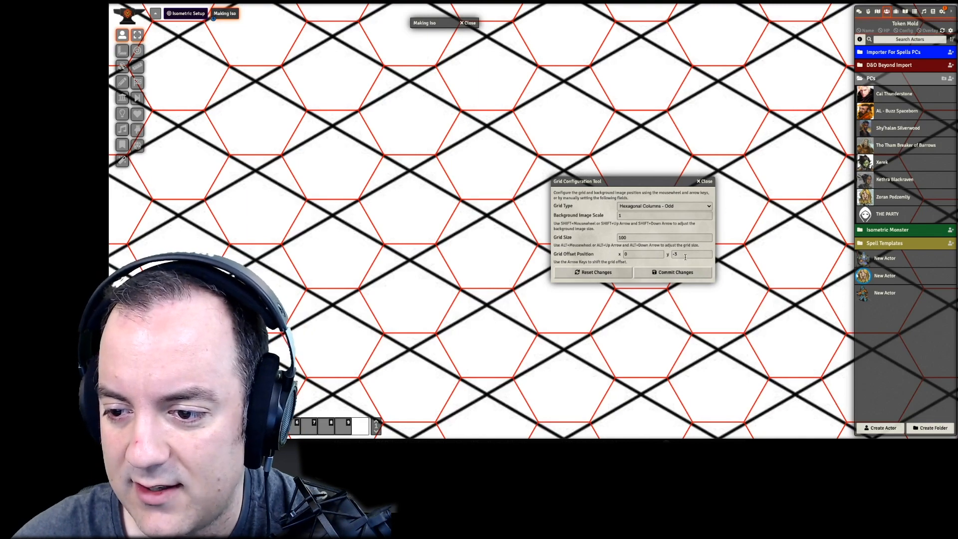
{"action": "double_click", "coordinate": [684, 255]}
{"action": "type", "text": "0"}
{"action": "key", "text": "Return"}
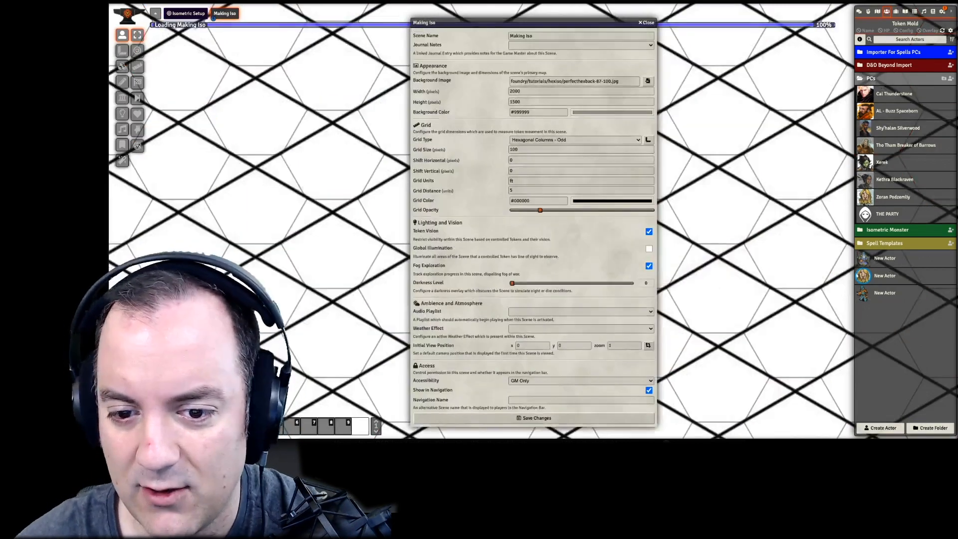
{"action": "left_click", "coordinate": [646, 22]}
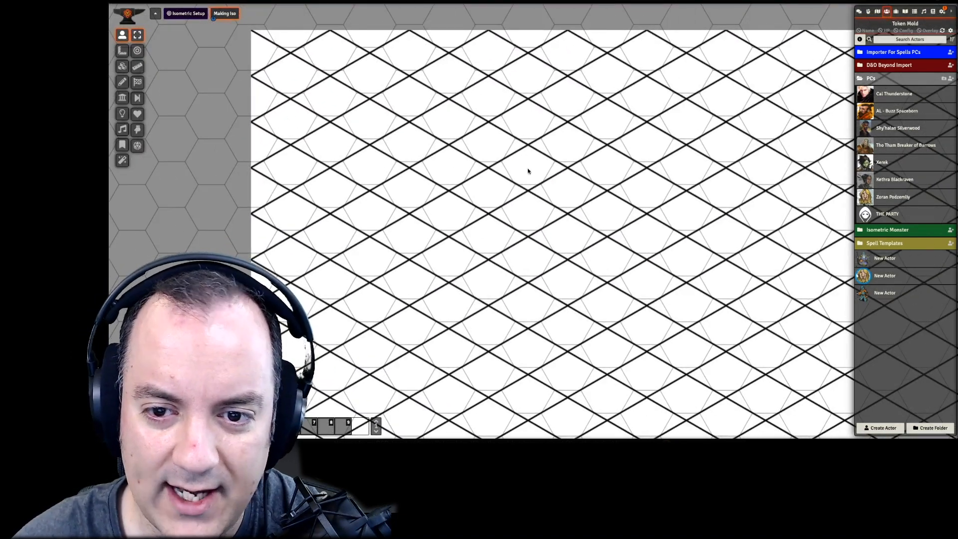
- Examine how the hex grid lines up with the isometric background across the map and at its edges
{"action": "left_click_drag", "start_coordinate": [528, 171], "coordinate": [376, 145]}
{"action": "left_click_drag", "start_coordinate": [619, 113], "coordinate": [446, 134]}
{"action": "left_click_drag", "start_coordinate": [532, 136], "coordinate": [439, 146]}
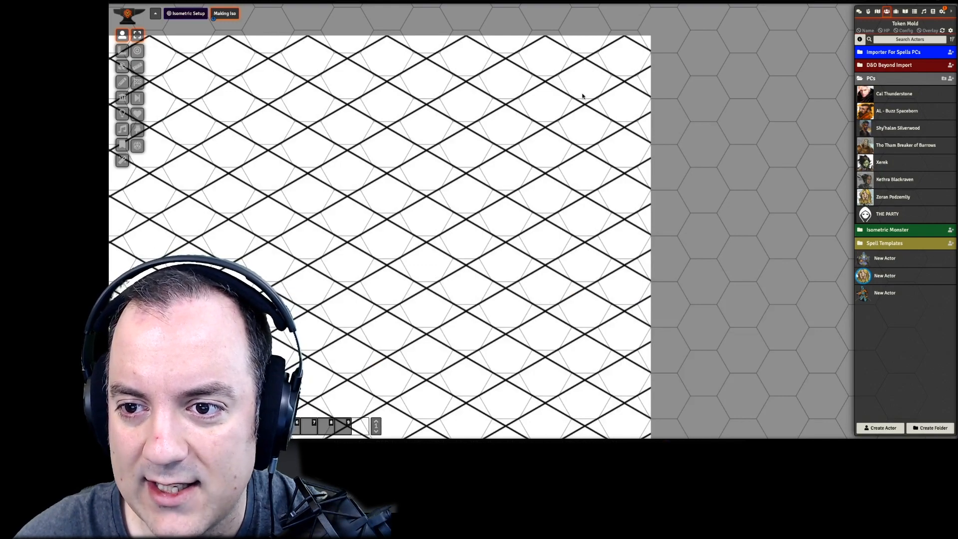
{"action": "left_click_drag", "start_coordinate": [574, 235], "coordinate": [571, 102]}
{"action": "left_click_drag", "start_coordinate": [563, 294], "coordinate": [574, 168]}
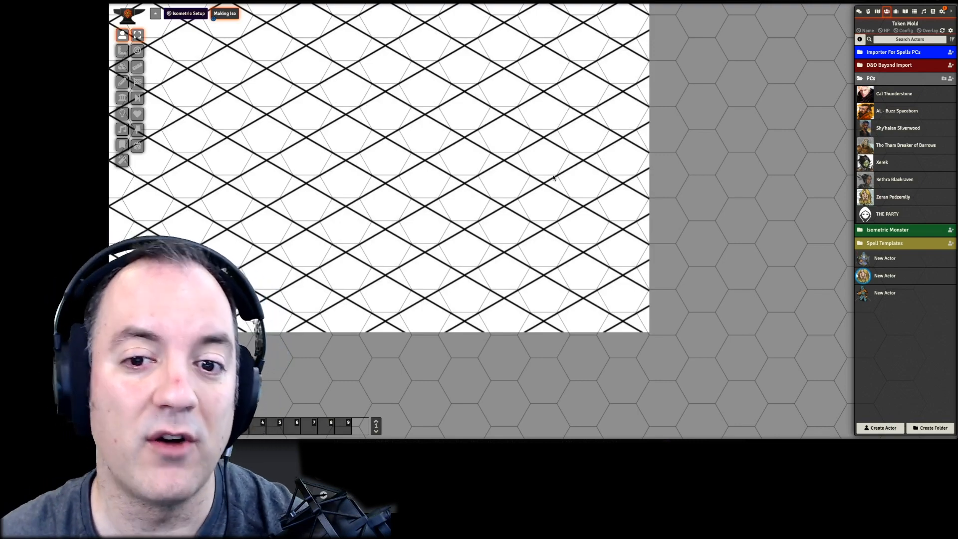
{"action": "scroll", "coordinate": [463, 123], "scroll_direction": "up", "scroll_amount": 3}
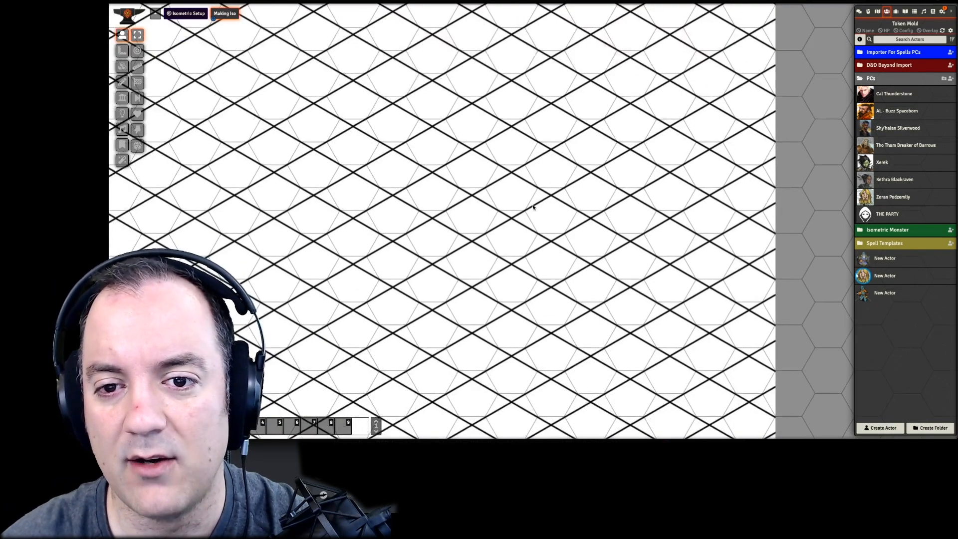
{"action": "left_click_drag", "start_coordinate": [442, 188], "coordinate": [648, 192]}
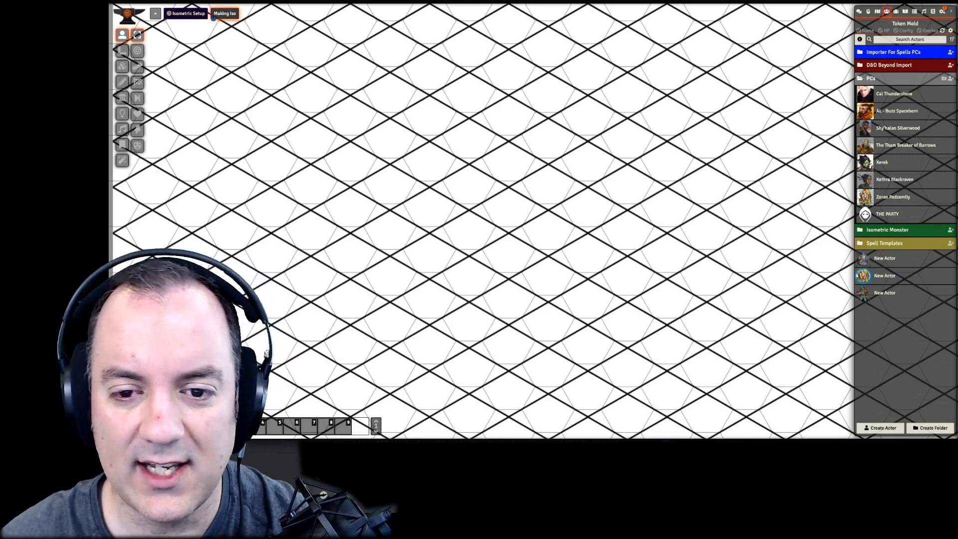
- Import the barbarian longsword hero image onto the scene as an actor token and move it between hexes
{"action": "left_click_drag", "start_coordinate": [579, 329], "coordinate": [402, 137]}
{"action": "left_click", "coordinate": [548, 227]}
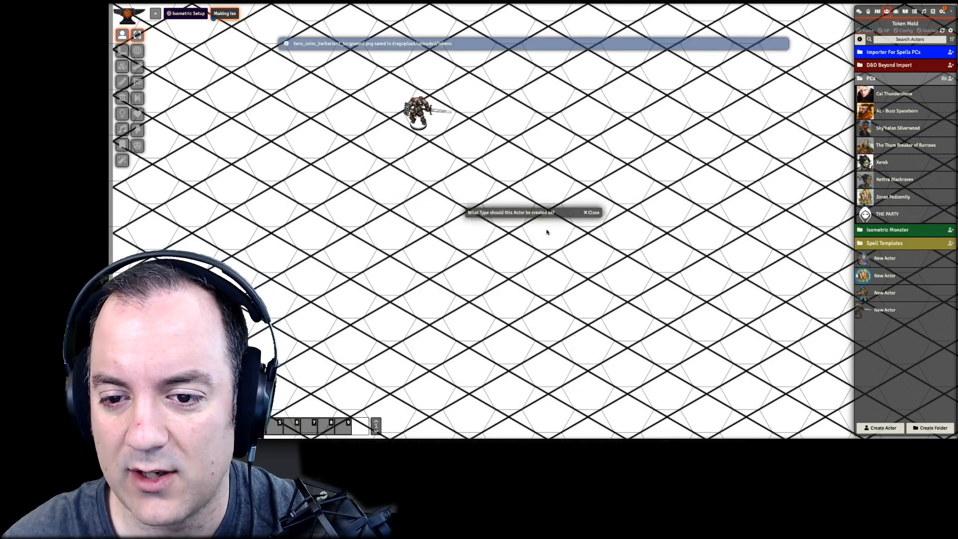
{"action": "left_click_drag", "start_coordinate": [417, 122], "coordinate": [440, 189]}
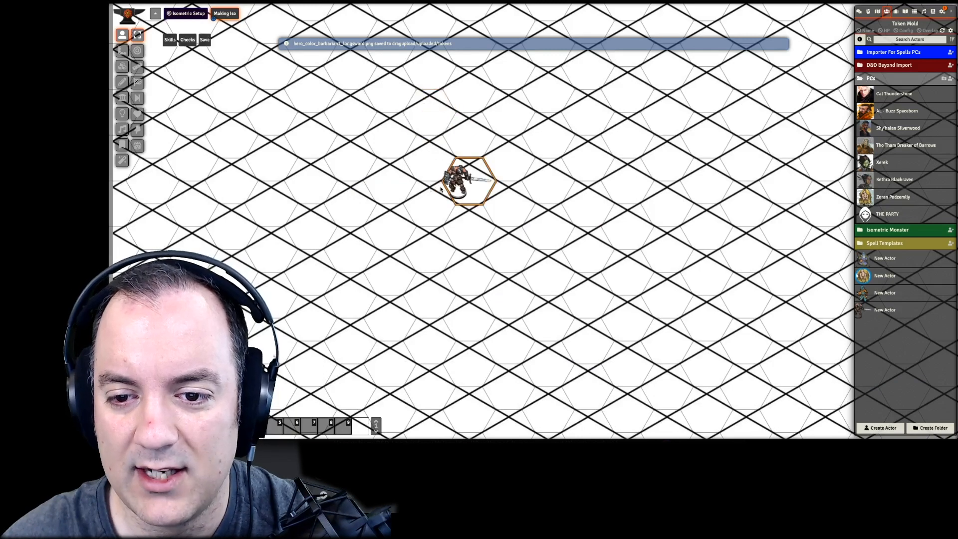
{"action": "key", "text": "Down"}
{"action": "key", "text": "Left"}
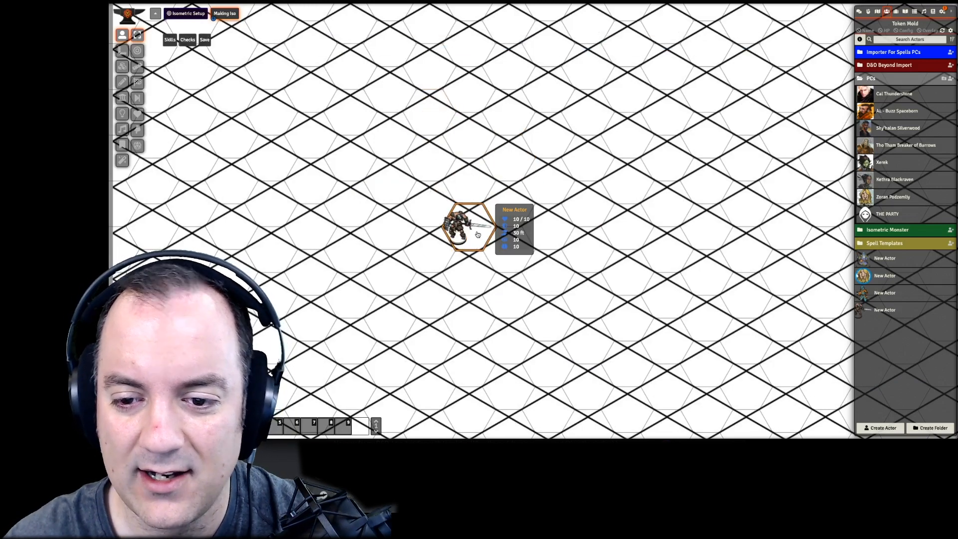
- Switch to the Hex-Size-Support GitHub page and review its README on installation, alternative snapping, vertex snapping and token display options
{"action": "key", "text": "ctrl+Tab"}
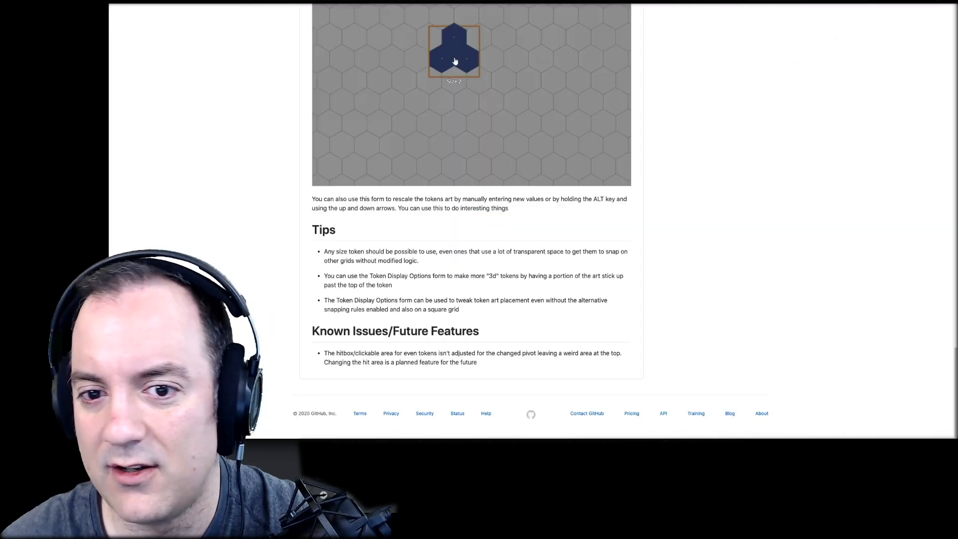
{"action": "scroll", "coordinate": [518, 261], "scroll_direction": "up", "scroll_amount": 15}
{"action": "scroll", "coordinate": [518, 260], "scroll_direction": "up", "scroll_amount": 15}
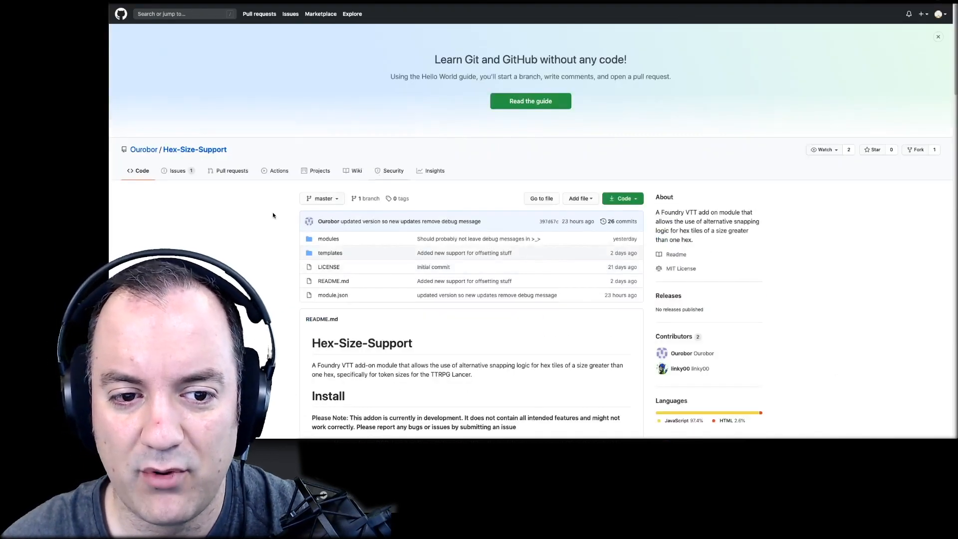
{"action": "scroll", "coordinate": [248, 171], "scroll_direction": "down", "scroll_amount": 5}
{"action": "scroll", "coordinate": [203, 108], "scroll_direction": "up", "scroll_amount": 3}
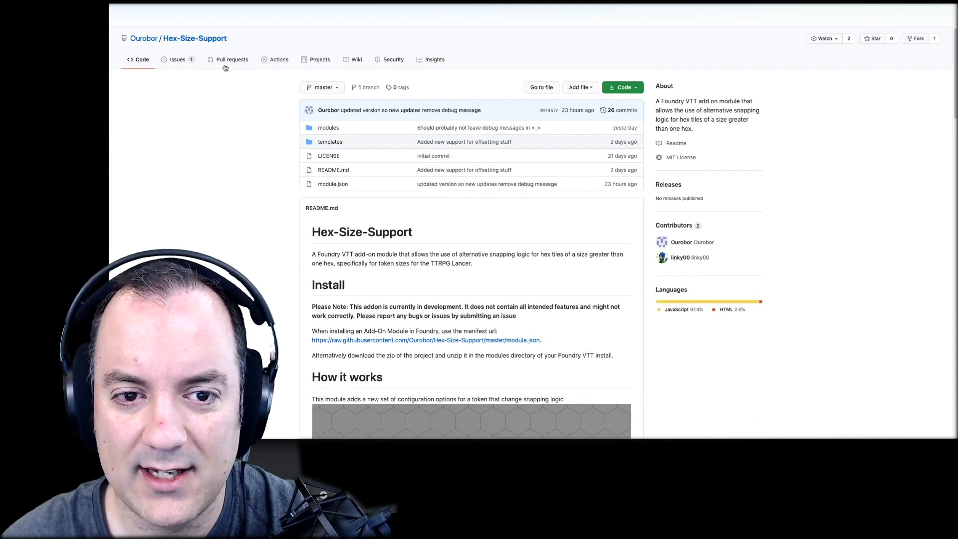
{"action": "scroll", "coordinate": [274, 183], "scroll_direction": "down", "scroll_amount": 1}
{"action": "scroll", "coordinate": [318, 230], "scroll_direction": "down", "scroll_amount": 4}
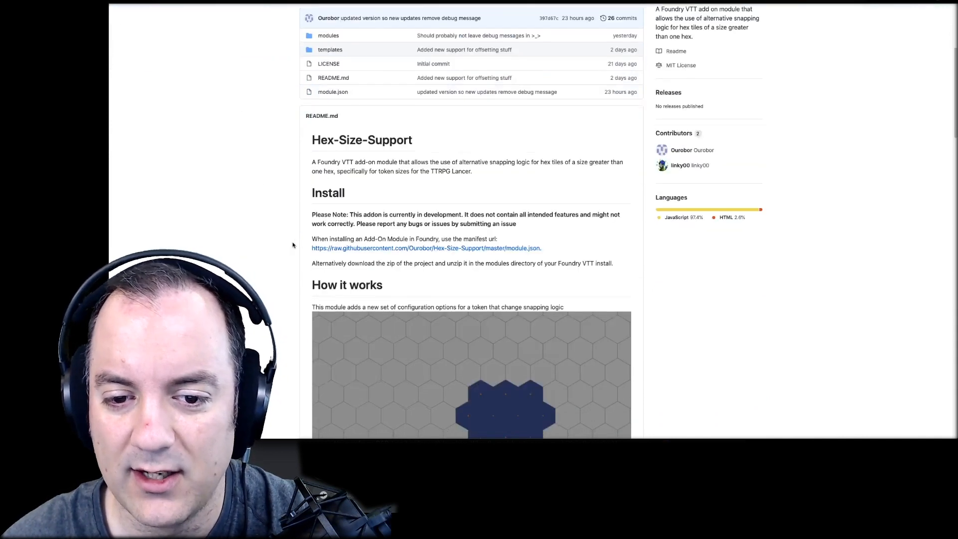
{"action": "scroll", "coordinate": [298, 245], "scroll_direction": "down", "scroll_amount": 10}
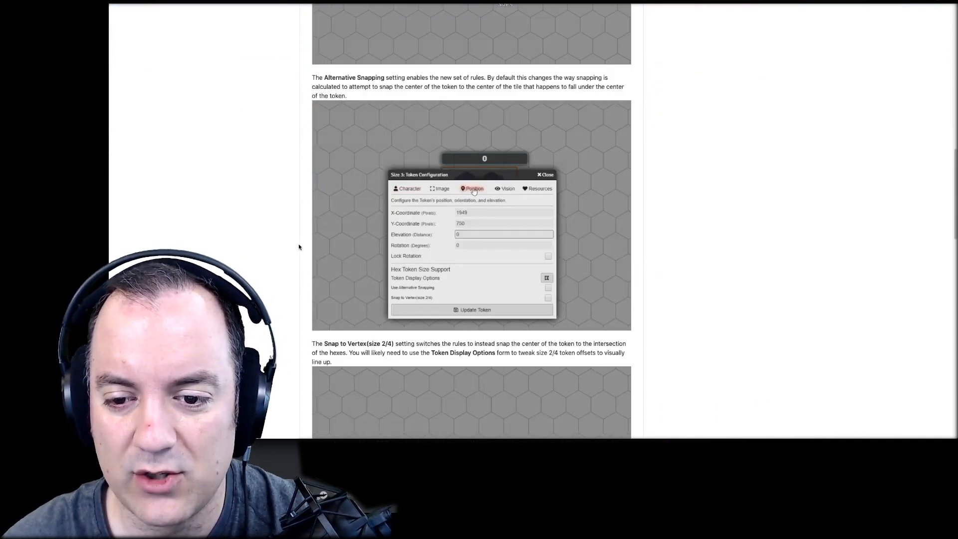
{"action": "scroll", "coordinate": [299, 244], "scroll_direction": "down", "scroll_amount": 4}
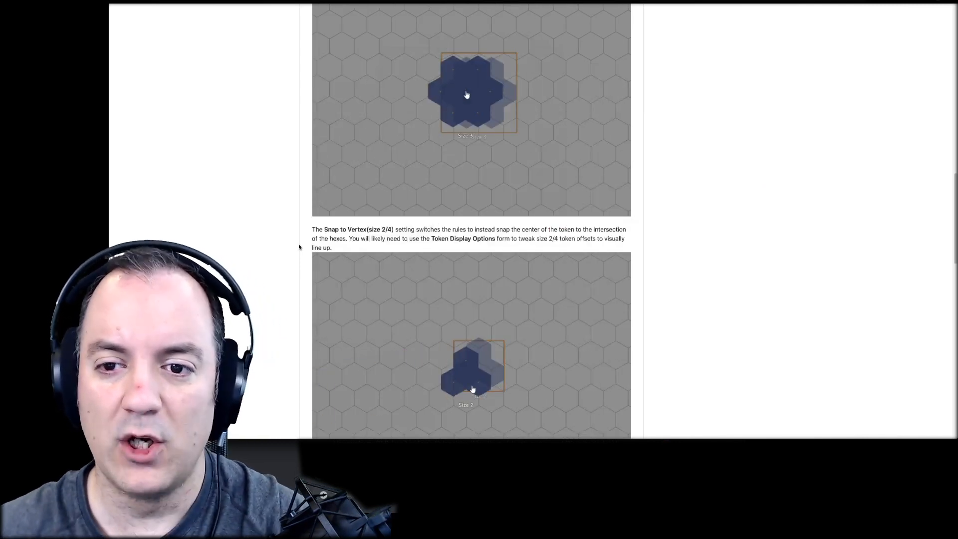
{"action": "scroll", "coordinate": [299, 246], "scroll_direction": "down", "scroll_amount": 3}
{"action": "scroll", "coordinate": [298, 246], "scroll_direction": "down", "scroll_amount": 10}
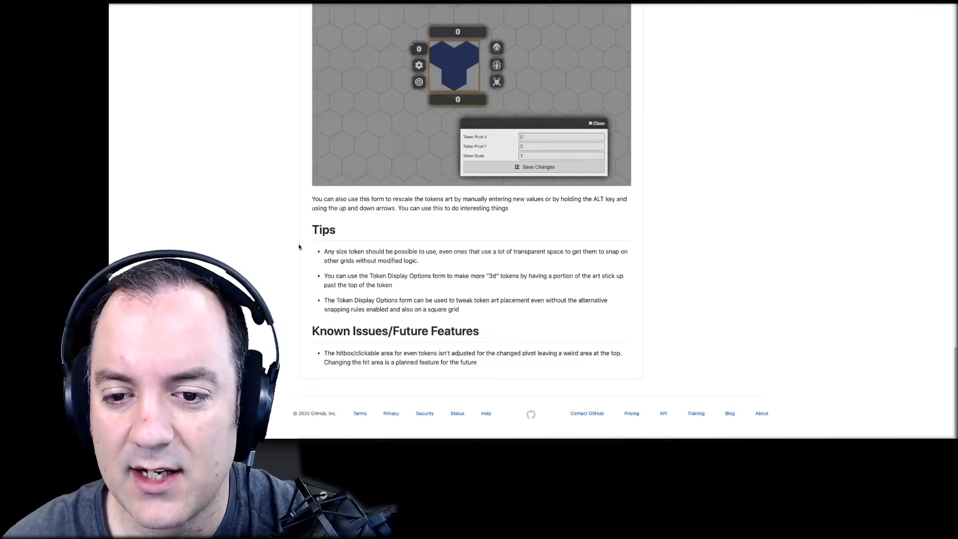
- Review the README's token display options and tips, and highlight the manifest URL in its Install section
{"action": "scroll", "coordinate": [404, 356], "scroll_direction": "up", "scroll_amount": 6}
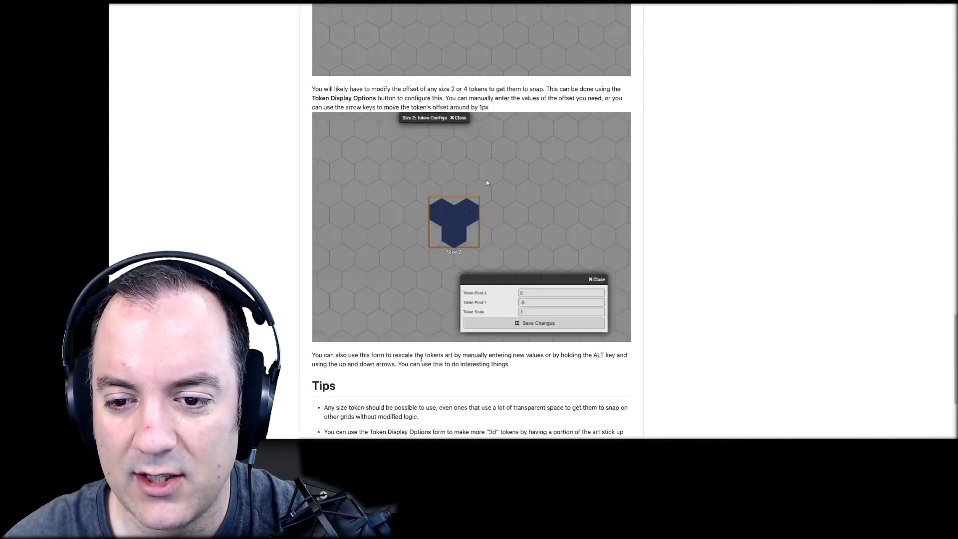
{"action": "scroll", "coordinate": [421, 358], "scroll_direction": "down", "scroll_amount": 3}
{"action": "scroll", "coordinate": [421, 358], "scroll_direction": "down", "scroll_amount": 2}
{"action": "scroll", "coordinate": [420, 358], "scroll_direction": "up", "scroll_amount": 15}
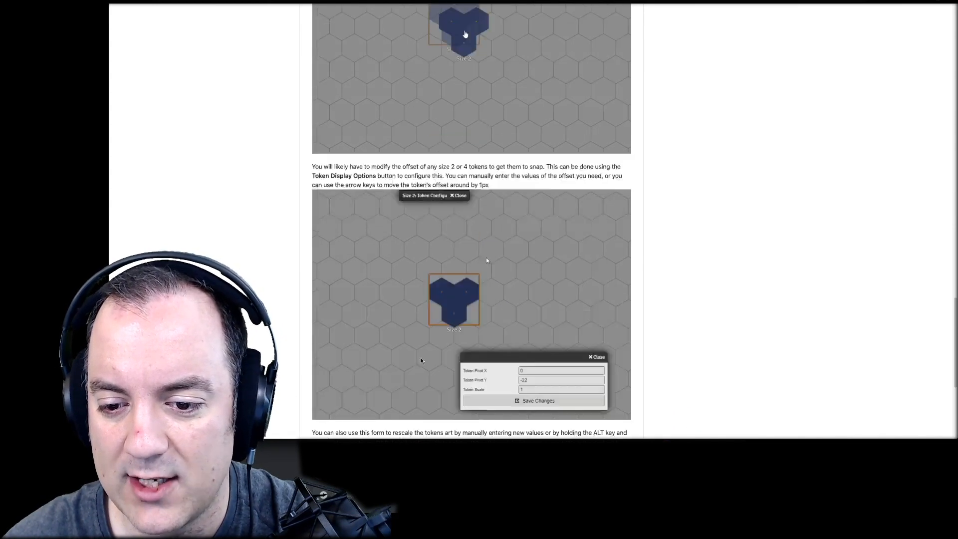
{"action": "scroll", "coordinate": [421, 358], "scroll_direction": "down", "scroll_amount": 3}
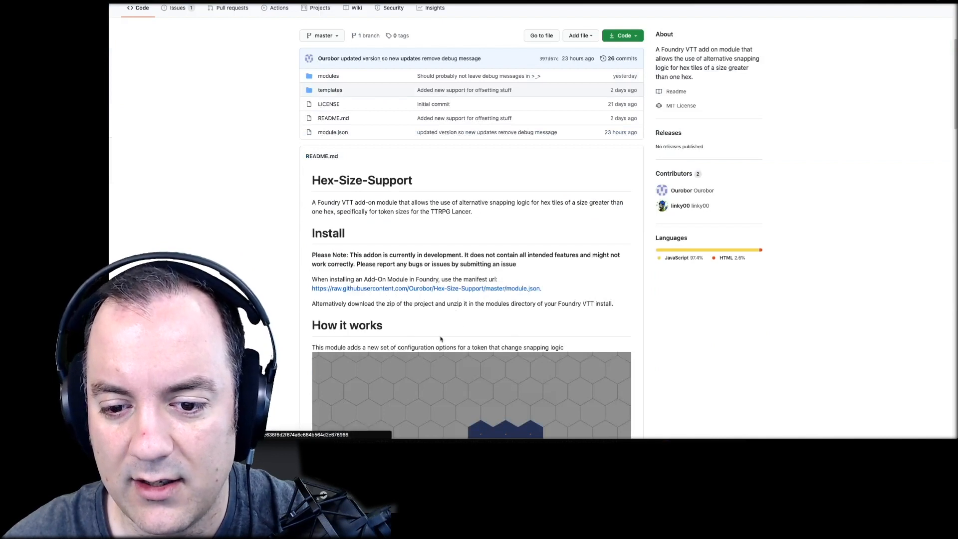
{"action": "left_click_drag", "start_coordinate": [544, 288], "coordinate": [311, 289]}
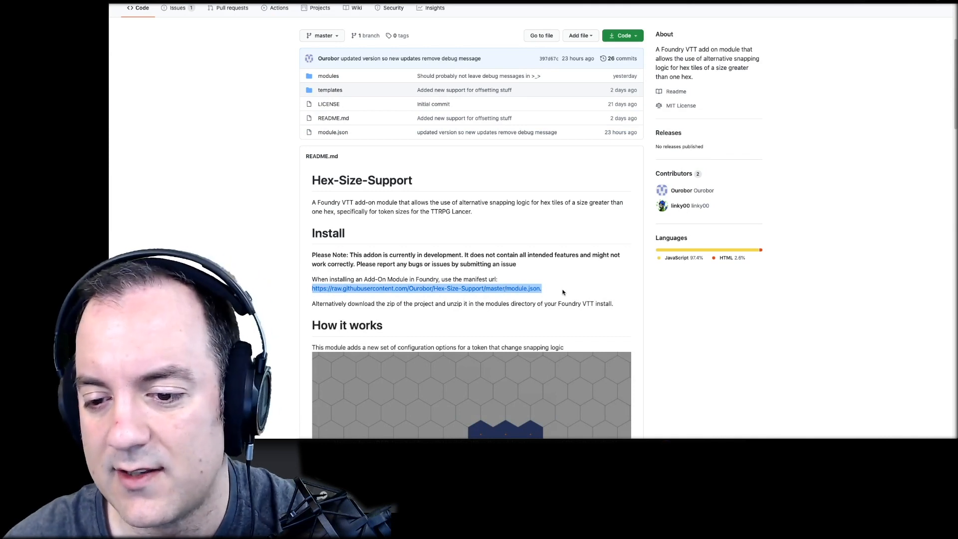
{"action": "left_click", "coordinate": [562, 291]}
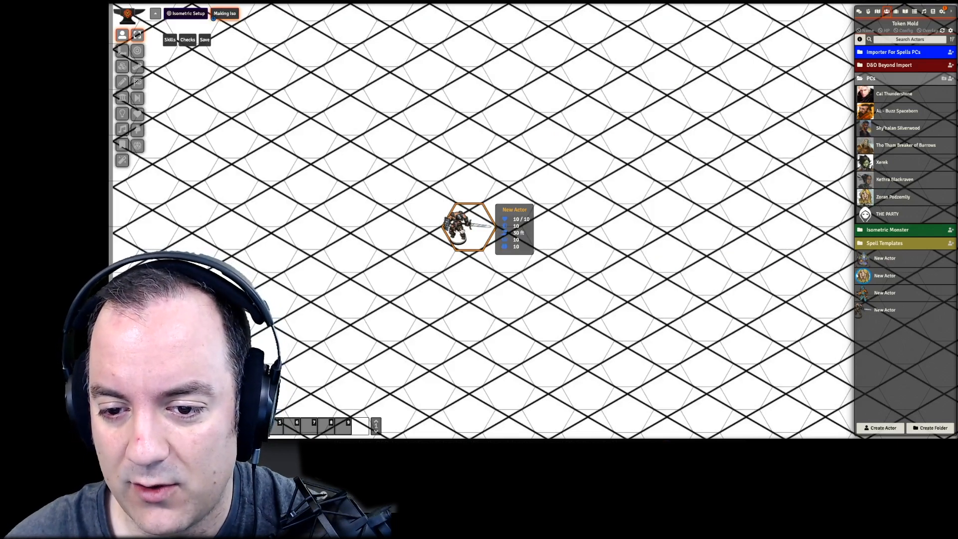
- Open the barbarian token's configuration and bring up its Token Display Options under Hex Token Size Support
{"action": "double_click", "coordinate": [463, 232]}
{"action": "left_click_drag", "start_coordinate": [516, 117], "coordinate": [335, 71]}
{"action": "left_click", "coordinate": [338, 126]}
{"action": "left_click", "coordinate": [267, 86]}
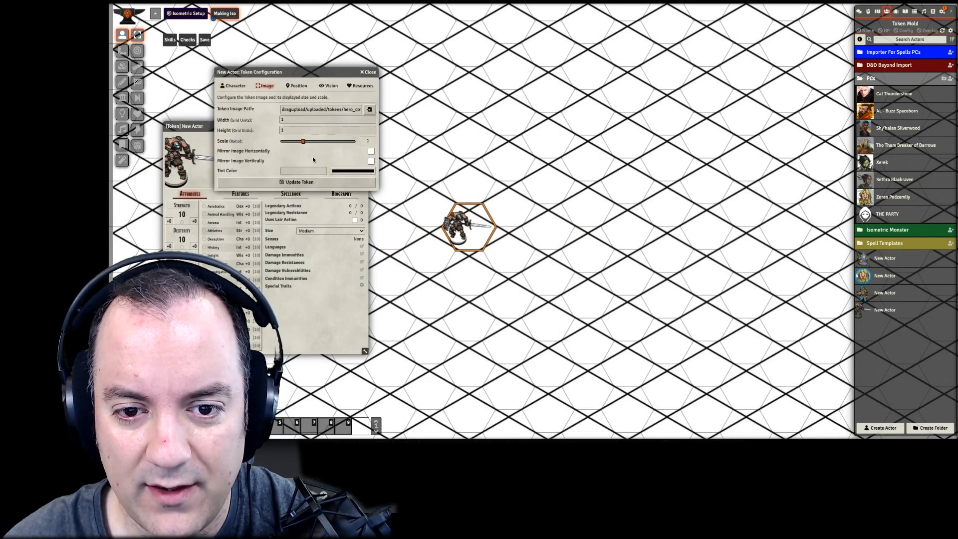
{"action": "left_click", "coordinate": [293, 87]}
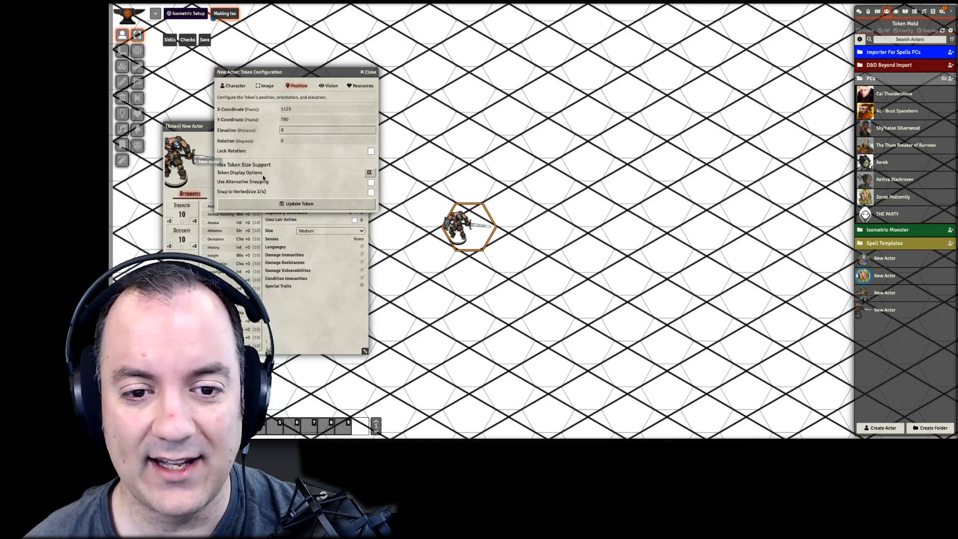
{"action": "left_click", "coordinate": [370, 173]}
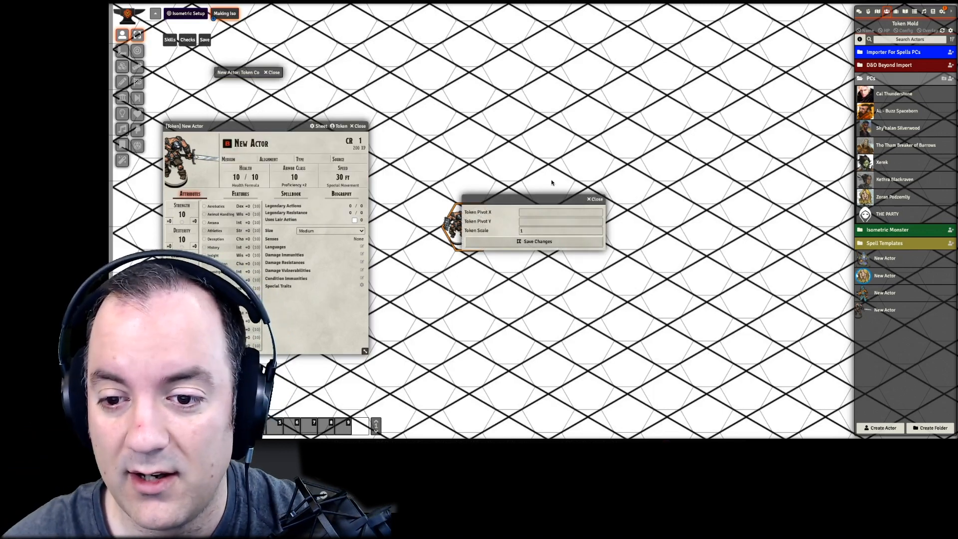
- Move the display options window off the token and enlarge the token art to a scale of 2.15
{"action": "left_click_drag", "start_coordinate": [548, 199], "coordinate": [607, 173]}
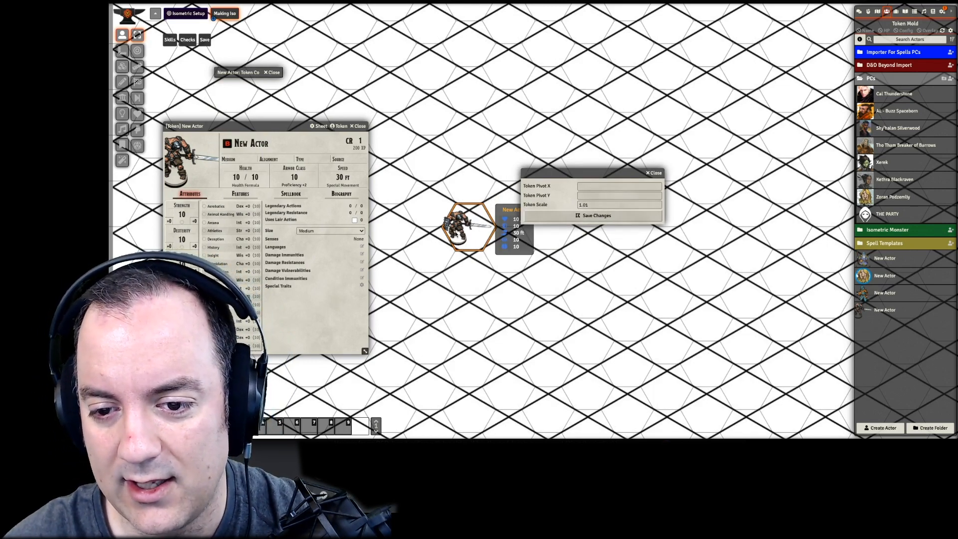
{"action": "scroll", "coordinate": [455, 234], "scroll_direction": "up", "scroll_amount": 20}
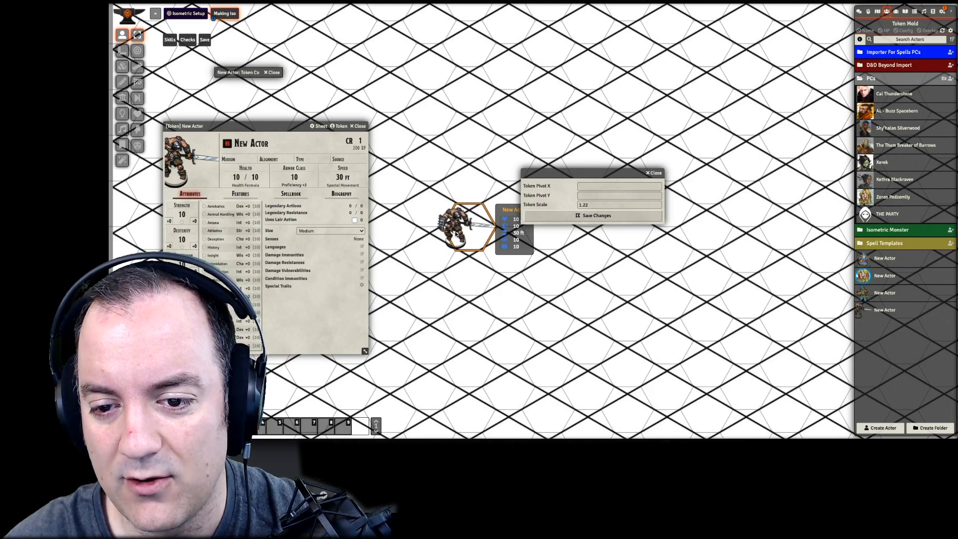
{"action": "scroll", "coordinate": [455, 233], "scroll_direction": "up", "scroll_amount": 20}
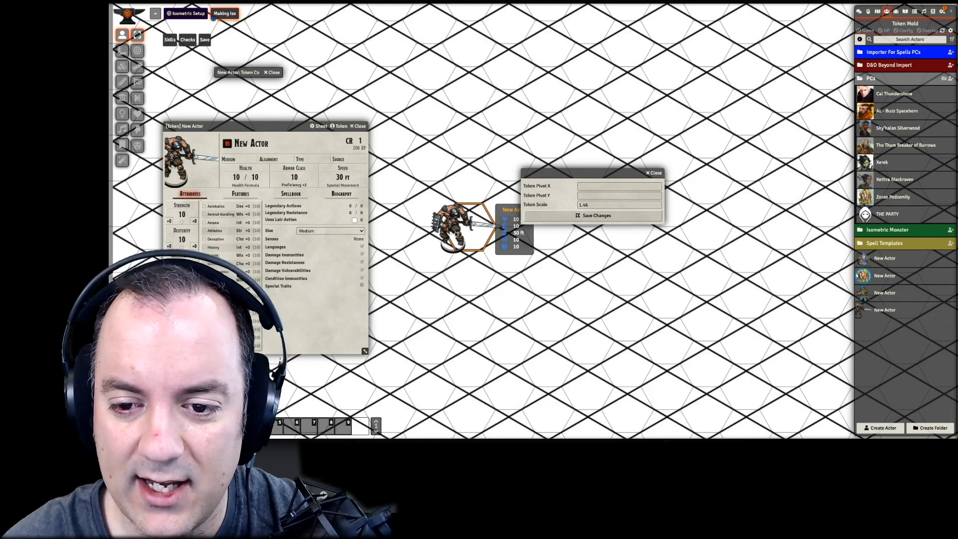
{"action": "scroll", "coordinate": [455, 233], "scroll_direction": "up", "scroll_amount": 20}
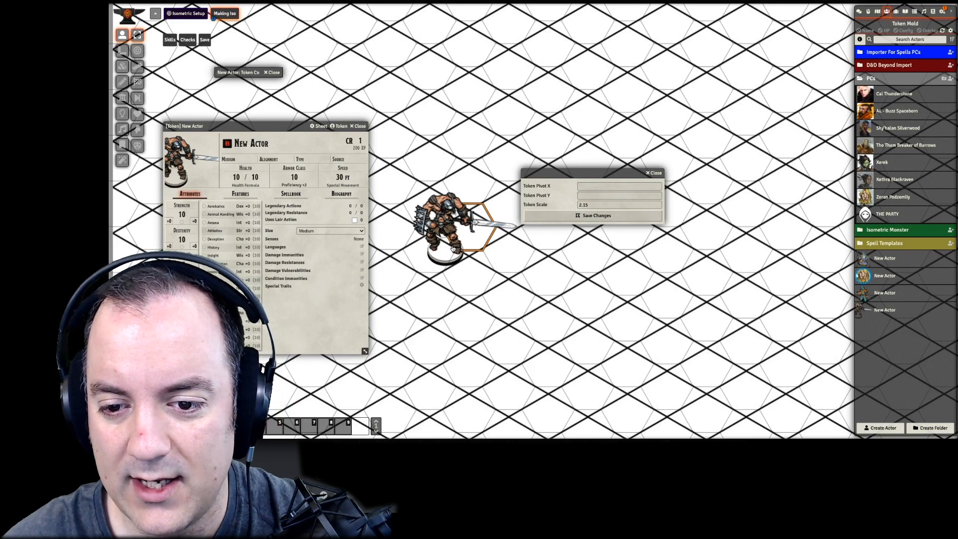
- Shift the barbarian art right and up toward its hex, to a token pivot of X -78 and Y 61
{"action": "key", "text": "Right"}
{"action": "key", "text": "Right"}
{"action": "key", "text": "Right"}
{"action": "key", "text": "Right"}
{"action": "key", "text": "Right"}
{"action": "key", "text": "Right"}
{"action": "key", "text": "Right"}
{"action": "key", "text": "Right"}
{"action": "key", "text": "Right"}
{"action": "key", "text": "Right"}
{"action": "key", "text": "Up"}
{"action": "key", "text": "Up"}
{"action": "key", "text": "Up"}
{"action": "key", "text": "Up"}
{"action": "key", "text": "Up"}
{"action": "key", "text": "Up"}
{"action": "key", "text": "Up"}
{"action": "key", "text": "Up"}
{"action": "key", "text": "Up"}
{"action": "key", "text": "Up"}
{"action": "key", "text": "Up"}
{"action": "key", "text": "Up"}
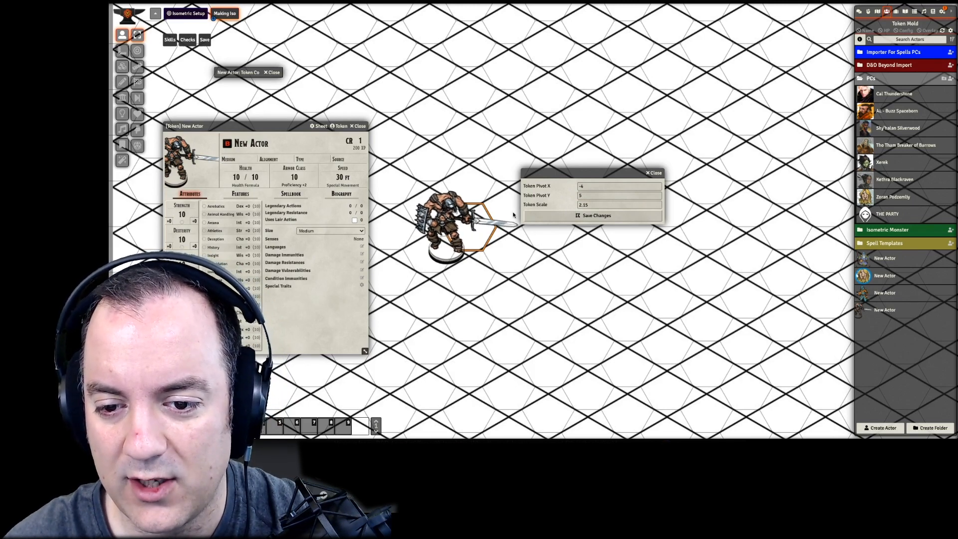
{"action": "key", "text": "Right"}
{"action": "key", "text": "Right"}
{"action": "key", "text": "Right"}
{"action": "key", "text": "Right"}
{"action": "key", "text": "Up"}
{"action": "key", "text": "Up"}
{"action": "key", "text": "Up"}
{"action": "key", "text": "Up"}
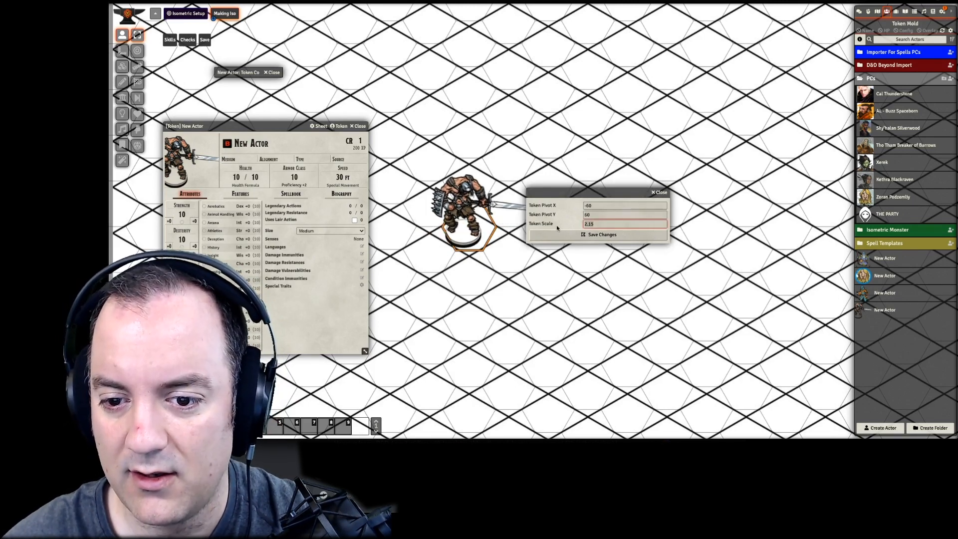
{"action": "key", "text": "Right"}
{"action": "key", "text": "Right"}
{"action": "key", "text": "Right"}
{"action": "key", "text": "Right"}
{"action": "key", "text": "Right"}
{"action": "key", "text": "Right"}
{"action": "key", "text": "Right"}
{"action": "key", "text": "Right"}
{"action": "key", "text": "Right"}
{"action": "key", "text": "Right"}
{"action": "key", "text": "Right"}
{"action": "key", "text": "Right"}
{"action": "key", "text": "Right"}
{"action": "key", "text": "Right"}
{"action": "key", "text": "Right"}
{"action": "key", "text": "Right"}
{"action": "key", "text": "Right"}
{"action": "key", "text": "Right"}
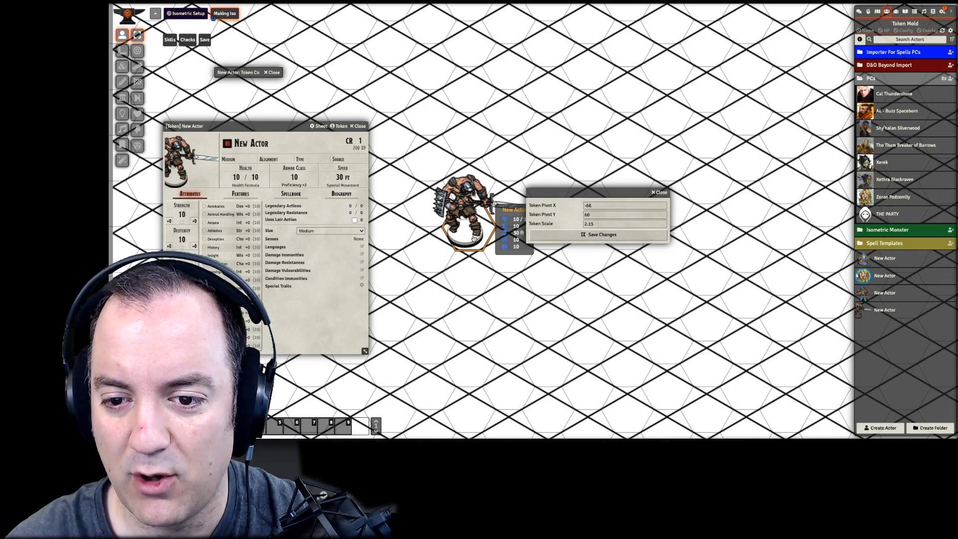
{"action": "key", "text": "Up"}
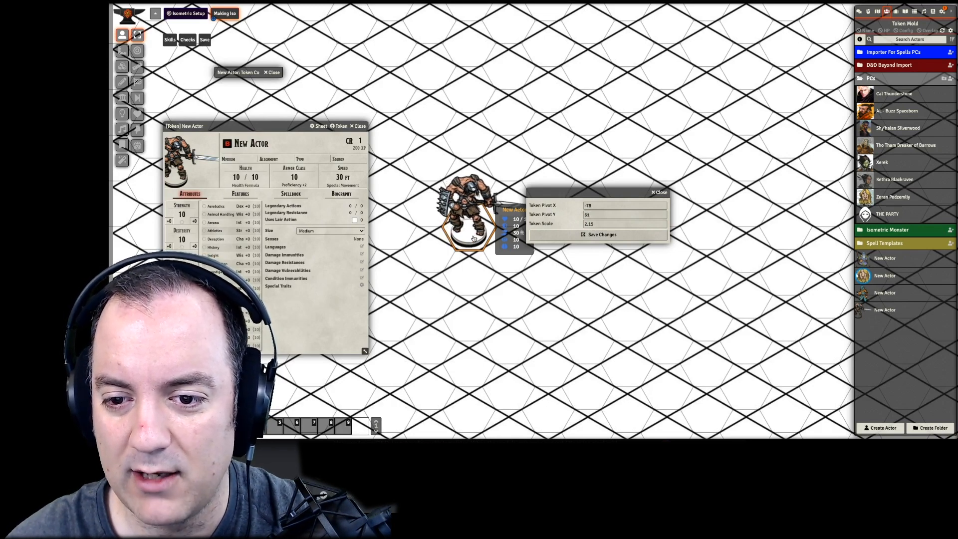
- Fine-tune the token pivot to X -79 and Y 66, save the display options and close the token's windows
{"action": "left_click_drag", "start_coordinate": [560, 192], "coordinate": [592, 161]}
{"action": "key", "text": "Up"}
{"action": "key", "text": "Up"}
{"action": "key", "text": "Up"}
{"action": "key", "text": "Left"}
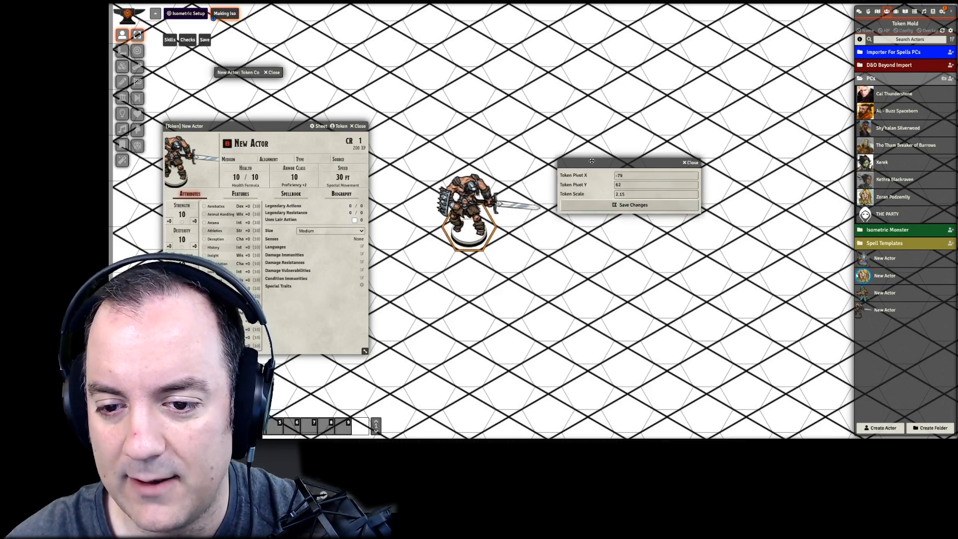
{"action": "key", "text": "Right"}
{"action": "key", "text": "Right"}
{"action": "key", "text": "Right"}
{"action": "key", "text": "Up"}
{"action": "key", "text": "Up"}
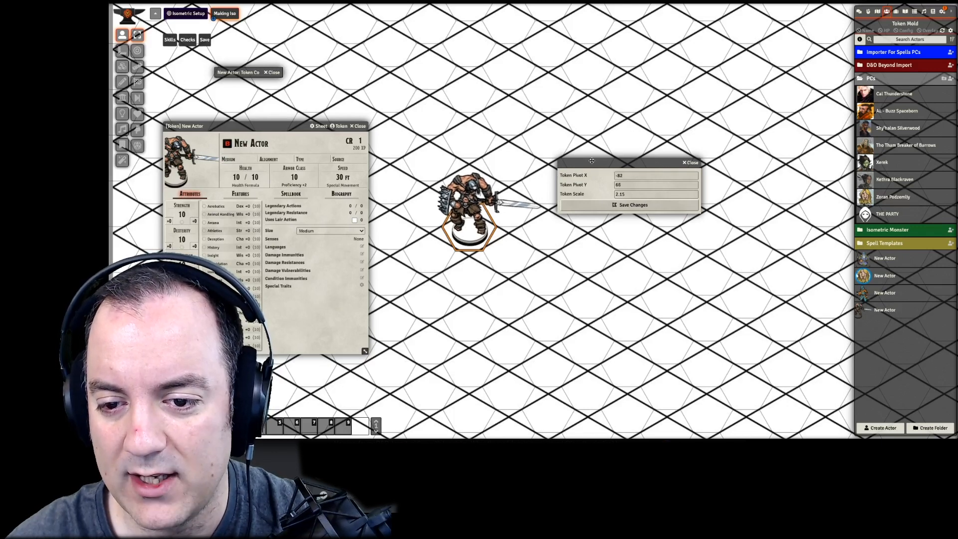
{"action": "key", "text": "Left"}
{"action": "key", "text": "Left"}
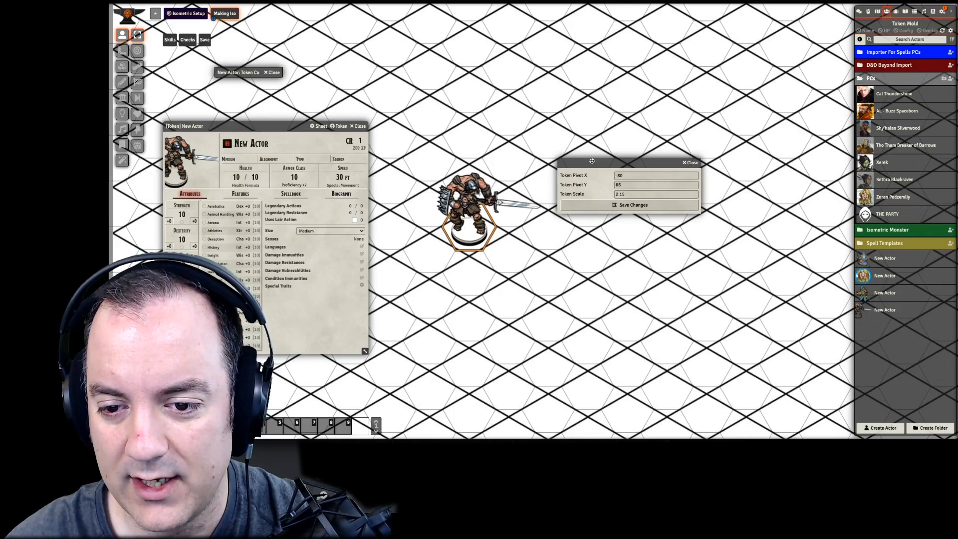
{"action": "key", "text": "Left"}
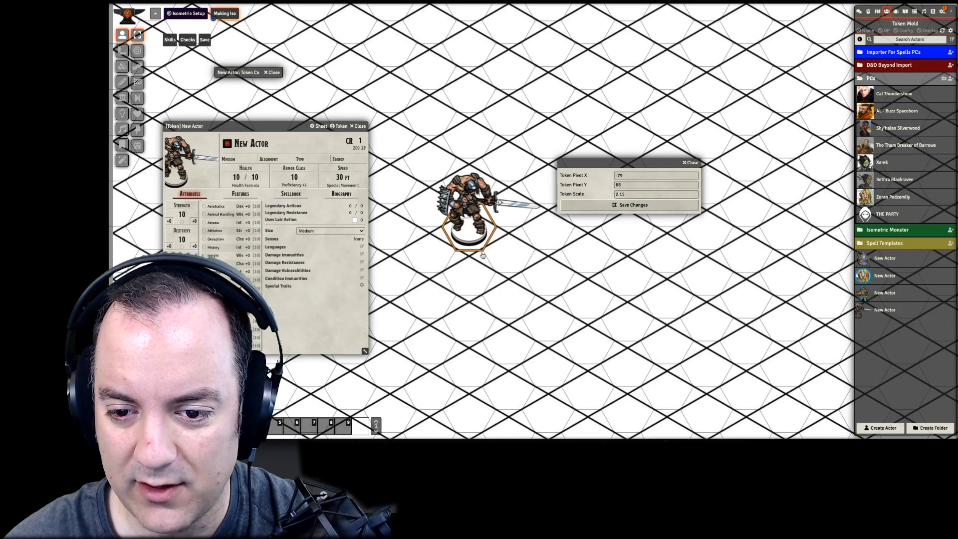
{"action": "left_click", "coordinate": [596, 205]}
{"action": "left_click", "coordinate": [368, 72]}
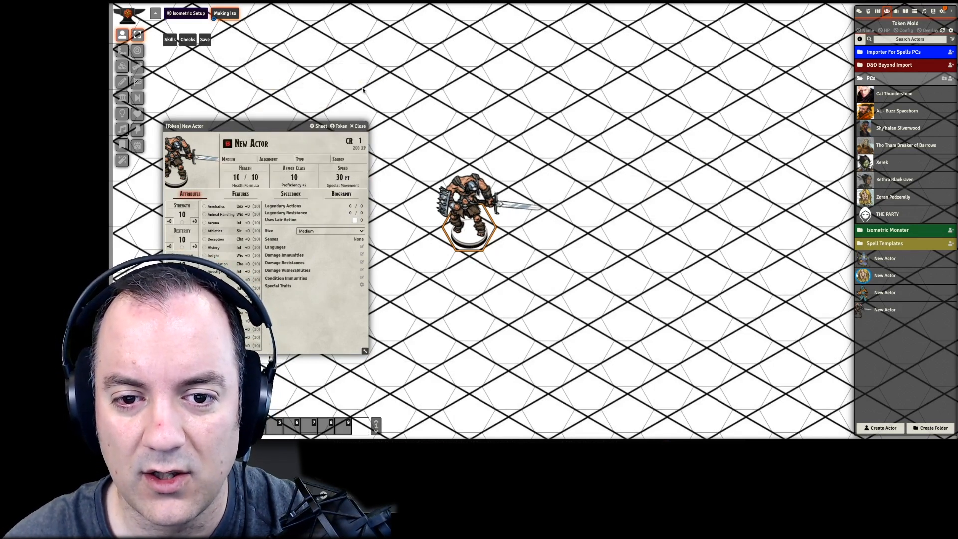
{"action": "left_click", "coordinate": [358, 126]}
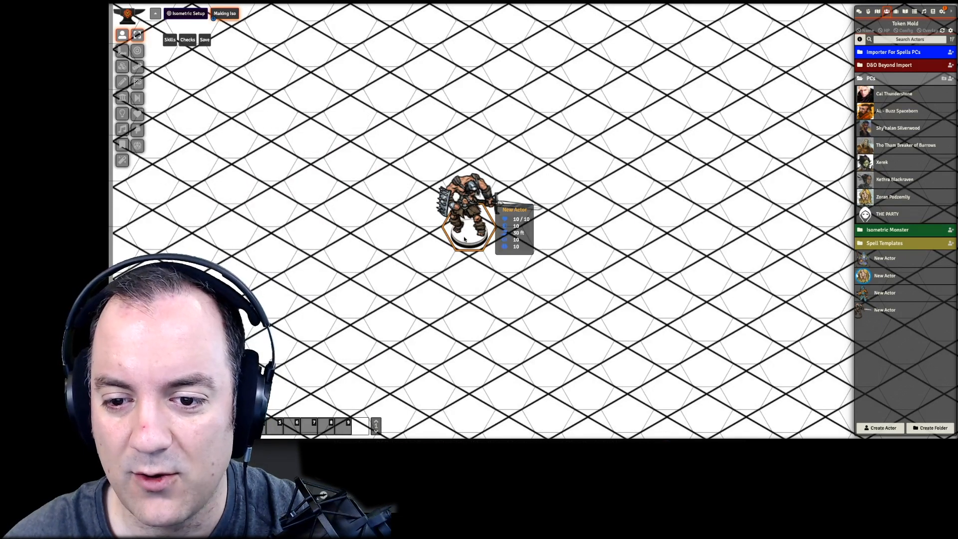
- Move the barbarian token a few hexes to the lower right and deselect it
{"action": "left_click_drag", "start_coordinate": [470, 231], "coordinate": [623, 289]}
{"action": "key", "text": "space"}
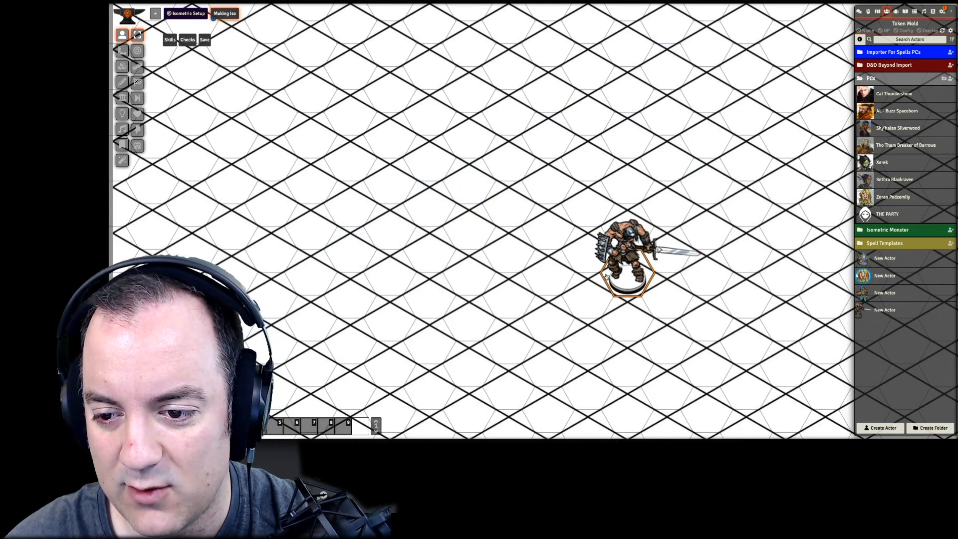
{"action": "left_click", "coordinate": [585, 280]}
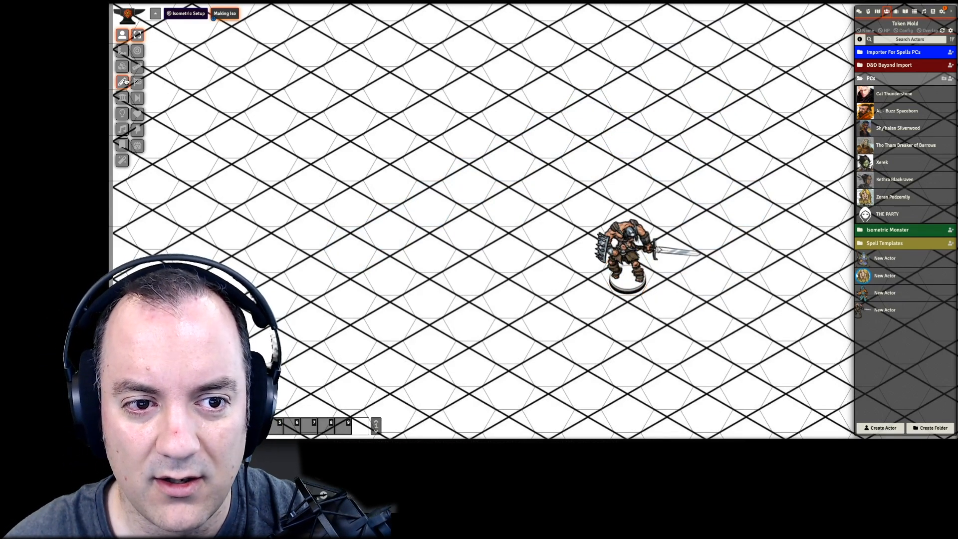
- Measure distances from the barbarian token across the hexes with the ruler
{"action": "left_click", "coordinate": [137, 66]}
{"action": "mouse_move", "coordinate": [626, 272]}
{"action": "left_mouse_down"}
{"action": "mouse_move", "coordinate": [531, 264]}
{"action": "mouse_move", "coordinate": [332, 285]}
{"action": "mouse_move", "coordinate": [261, 284]}
{"action": "mouse_move", "coordinate": [237, 270]}
{"action": "mouse_move", "coordinate": [331, 275]}
{"action": "mouse_move", "coordinate": [264, 295]}
{"action": "mouse_move", "coordinate": [440, 273]}
{"action": "mouse_move", "coordinate": [593, 289]}
{"action": "mouse_move", "coordinate": [638, 272]}
{"action": "mouse_move", "coordinate": [608, 289]}
{"action": "mouse_move", "coordinate": [421, 265]}
{"action": "mouse_move", "coordinate": [255, 276]}
{"action": "left_mouse_up"}
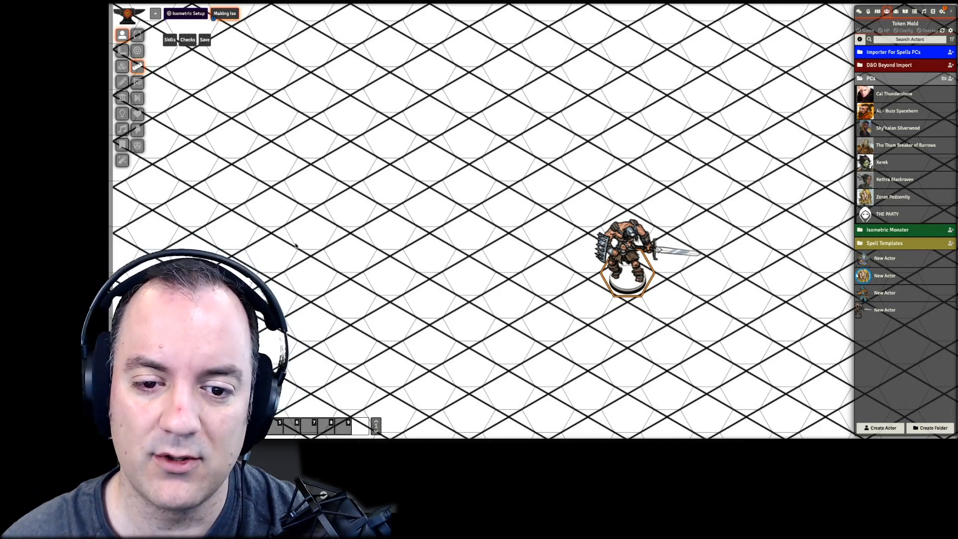
{"action": "mouse_move", "coordinate": [618, 273]}
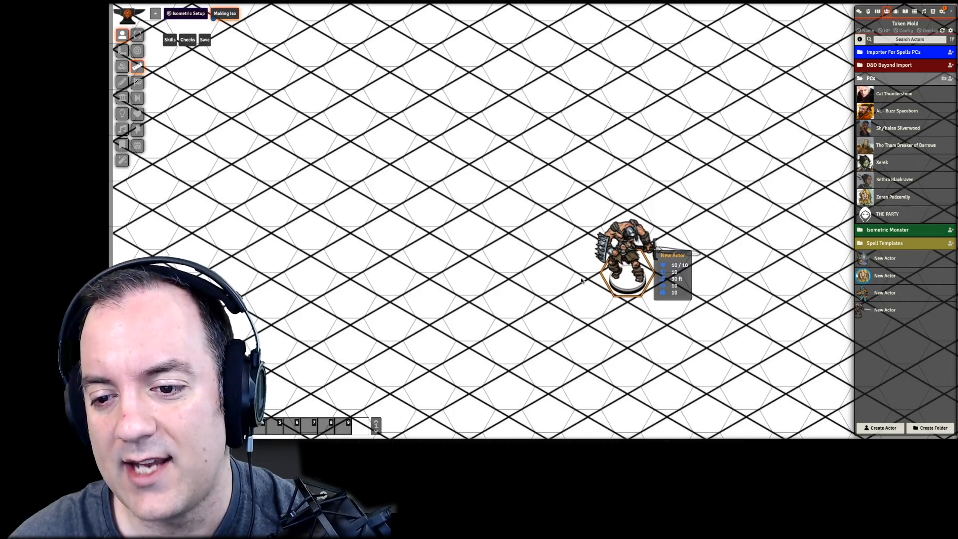
{"action": "left_click_drag", "start_coordinate": [626, 273], "coordinate": [311, 273]}
{"action": "left_click_drag", "start_coordinate": [591, 309], "coordinate": [606, 268]}
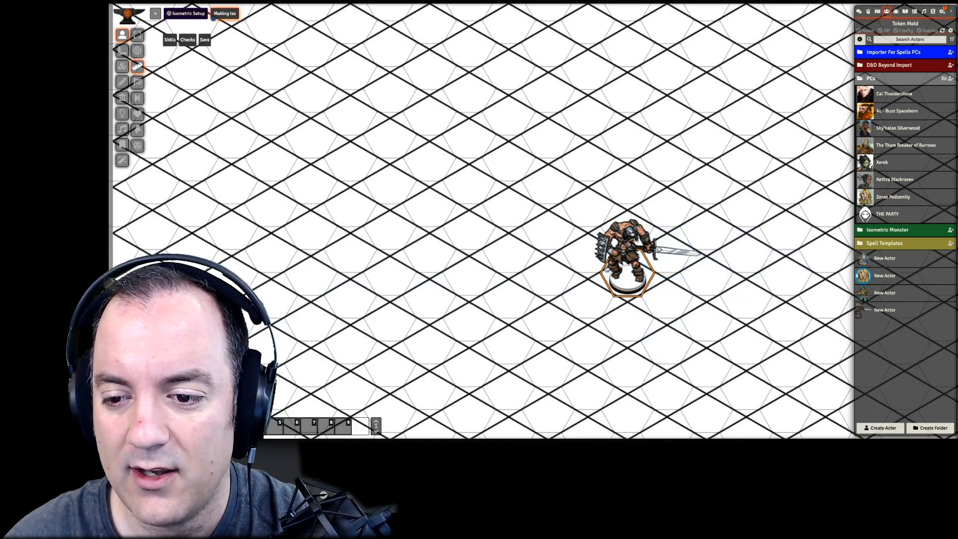
{"action": "mouse_move", "coordinate": [622, 283]}
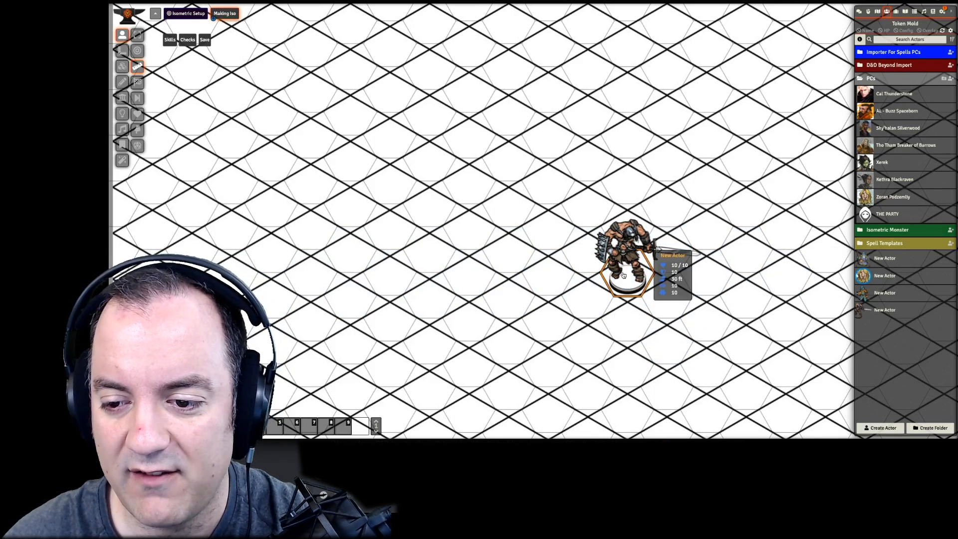
{"action": "left_click_drag", "start_coordinate": [622, 274], "coordinate": [549, 272]}
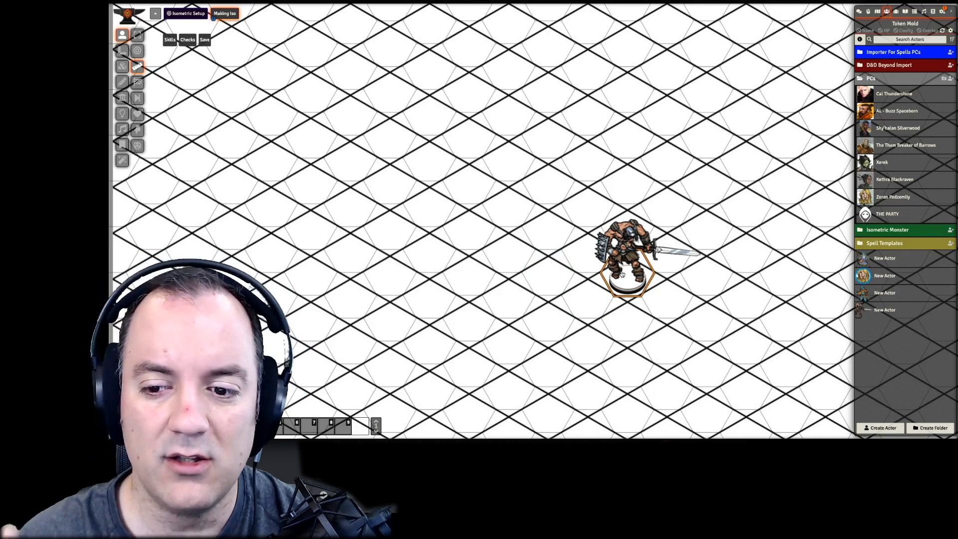
- Return to token selection, move the barbarian straight left along its hex row and deselect it
{"action": "left_click", "coordinate": [122, 36]}
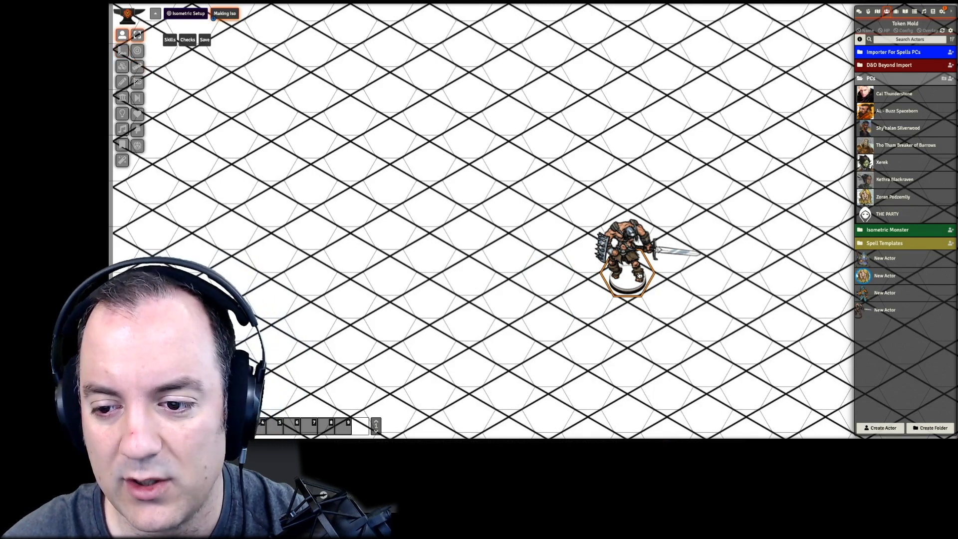
{"action": "left_click_drag", "start_coordinate": [639, 276], "coordinate": [316, 286]}
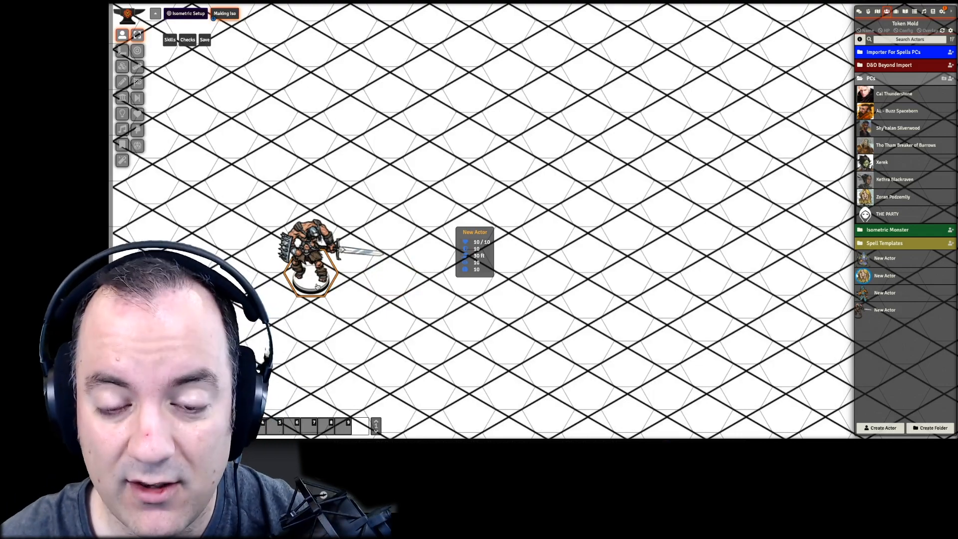
{"action": "left_click", "coordinate": [392, 294]}
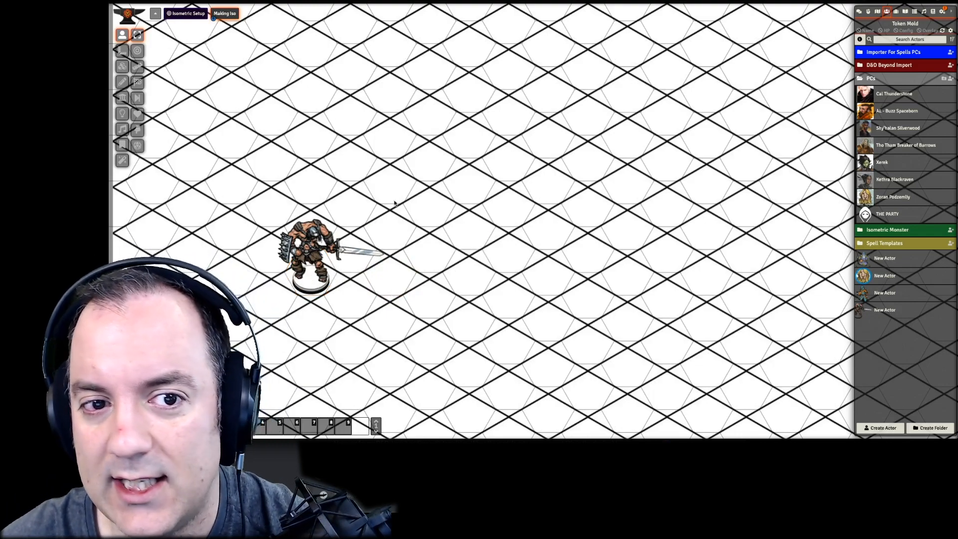
- Place the Kobold from the D&D Beyond Import Monster Humanoid folder on the scene, up and to the right of the barbarian
{"action": "scroll", "coordinate": [304, 219], "scroll_direction": "down", "scroll_amount": 6}
{"action": "scroll", "coordinate": [410, 259], "scroll_direction": "up", "scroll_amount": 7}
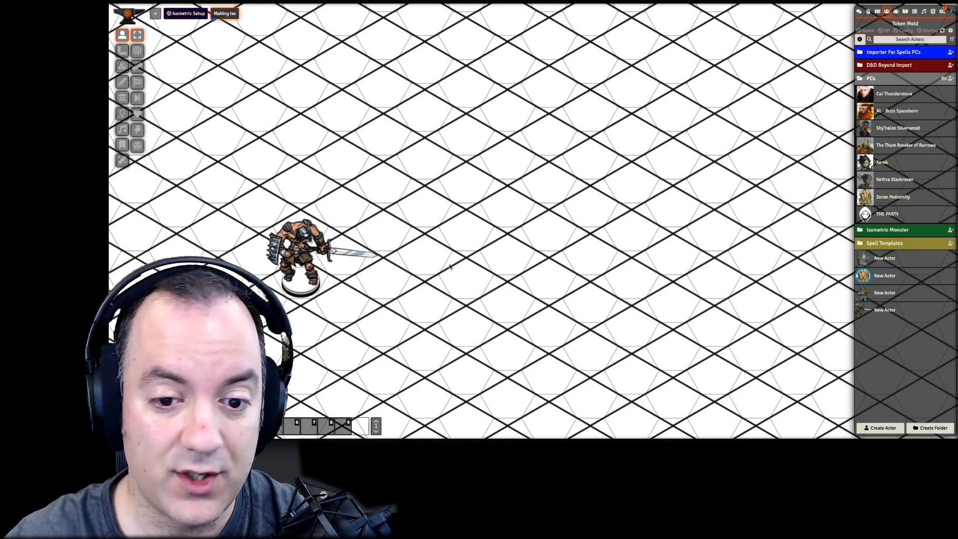
{"action": "left_click", "coordinate": [897, 70]}
{"action": "left_click", "coordinate": [894, 78]}
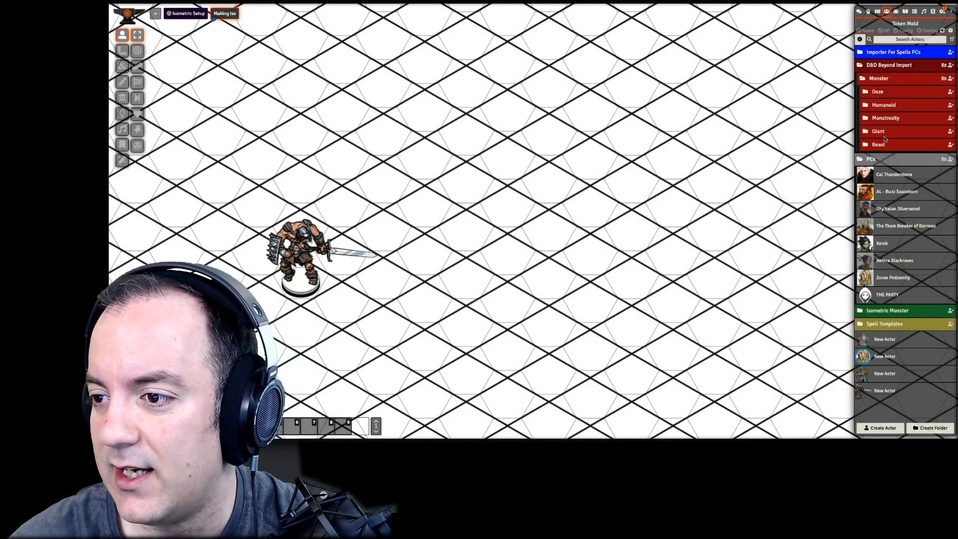
{"action": "left_click", "coordinate": [885, 107]}
{"action": "left_click_drag", "start_coordinate": [889, 165], "coordinate": [494, 174]}
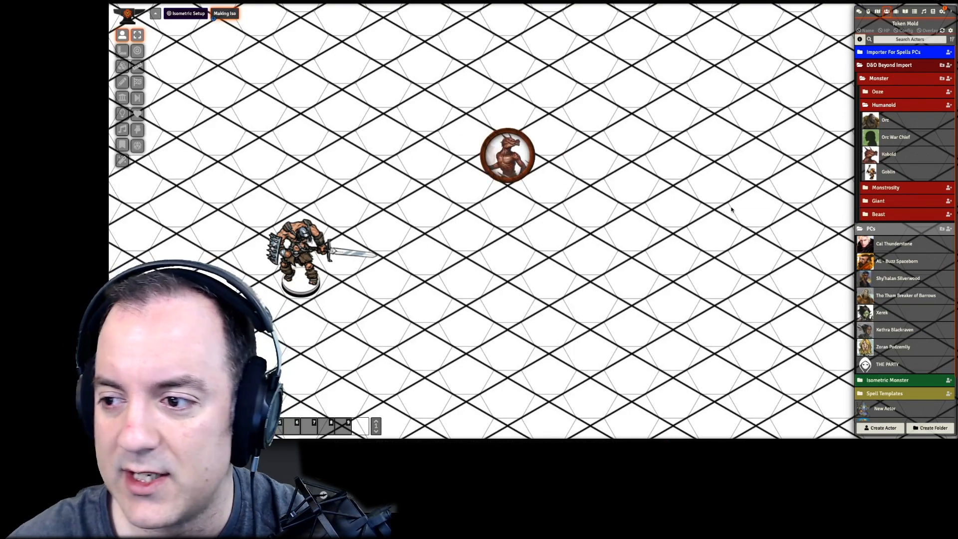
- Place the kobold archer image on the scene as a new token two hexes to the right of the Kobold
{"action": "scroll", "coordinate": [917, 355], "scroll_direction": "down", "scroll_amount": 1}
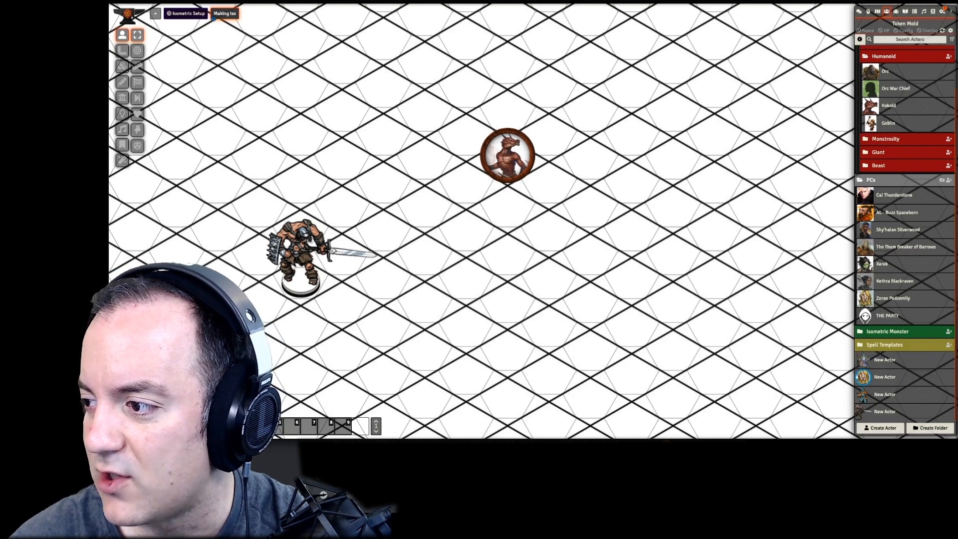
{"action": "left_click_drag", "start_coordinate": [939, 291], "coordinate": [592, 126]}
{"action": "left_click", "coordinate": [567, 228]}
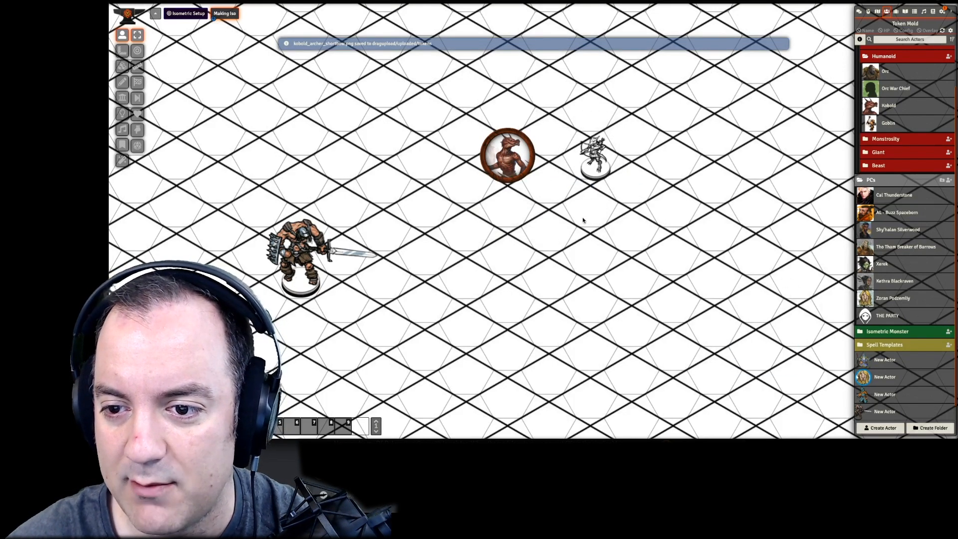
{"action": "scroll", "coordinate": [892, 340], "scroll_direction": "down", "scroll_amount": 1}
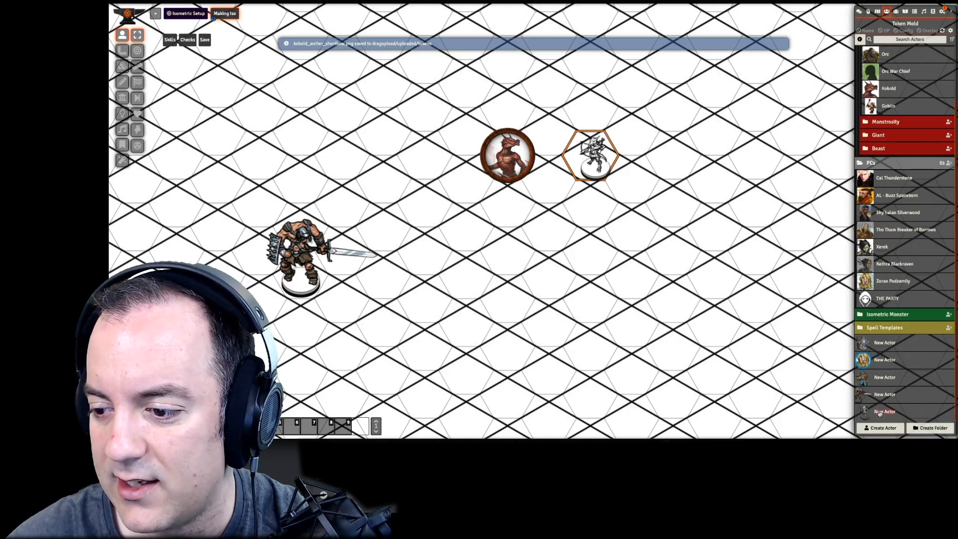
{"action": "scroll", "coordinate": [648, 165], "scroll_direction": "up", "scroll_amount": 5}
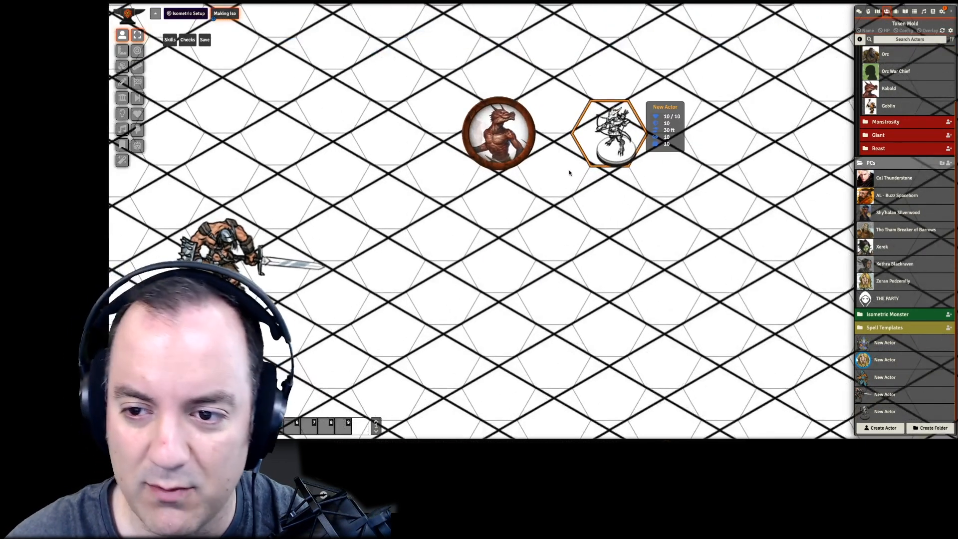
- Open the archer token's Hex Token Size Support display options and set its scale to 0.9
{"action": "double_click", "coordinate": [614, 163]}
{"action": "left_click_drag", "start_coordinate": [631, 104], "coordinate": [631, 217]}
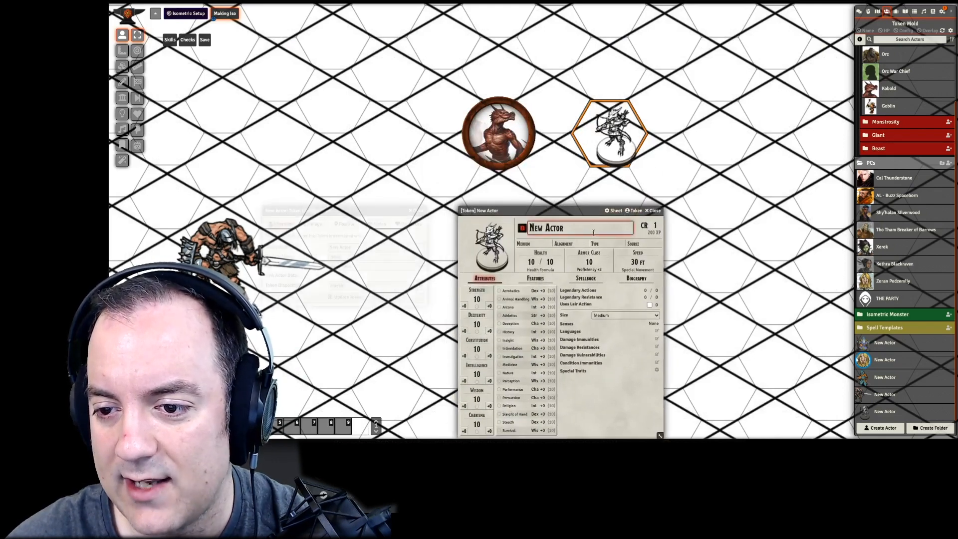
{"action": "left_click", "coordinate": [345, 224]}
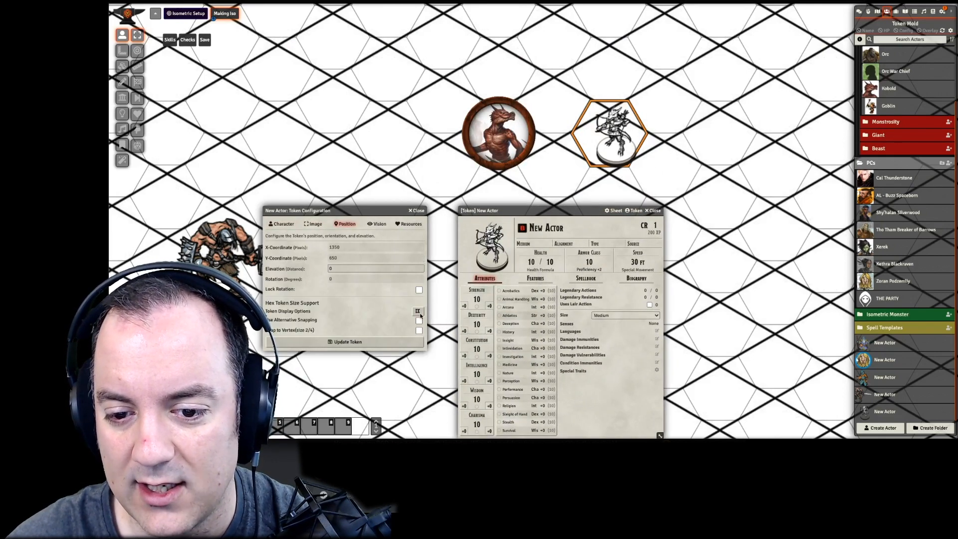
{"action": "left_click", "coordinate": [418, 311]}
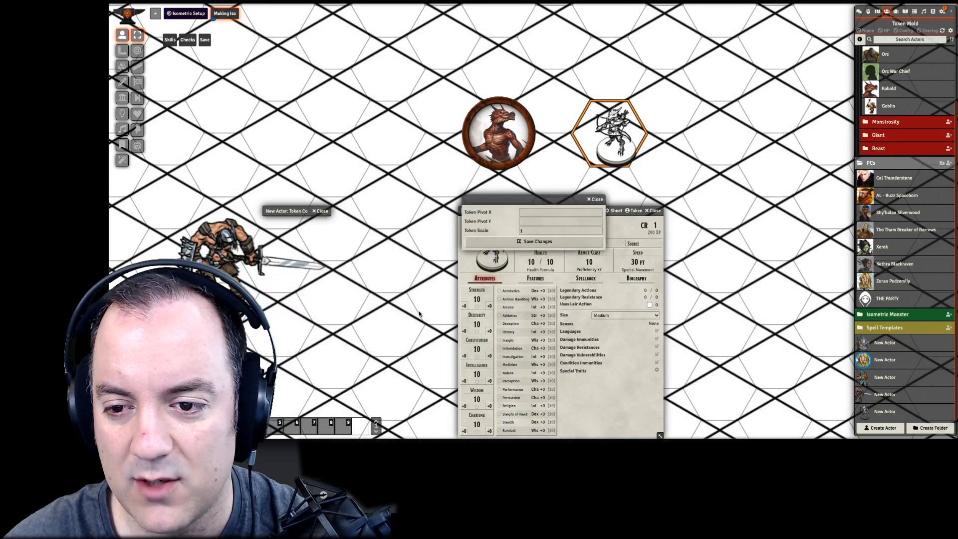
{"action": "key", "text": "shift+Down"}
{"action": "key", "text": "shift+Down"}
{"action": "key", "text": "shift+Down"}
{"action": "key", "text": "shift+Down"}
{"action": "key", "text": "shift+Down"}
{"action": "key", "text": "shift+Down"}
{"action": "key", "text": "shift+Down"}
{"action": "key", "text": "shift+Down"}
{"action": "key", "text": "shift+Down"}
{"action": "key", "text": "shift+Down"}
- Offset the archer token to pivot X 17 and pivot Y 14, save the display changes and close its windows
{"action": "key", "text": "Left"}
{"action": "key", "text": "Left"}
{"action": "key", "text": "Left"}
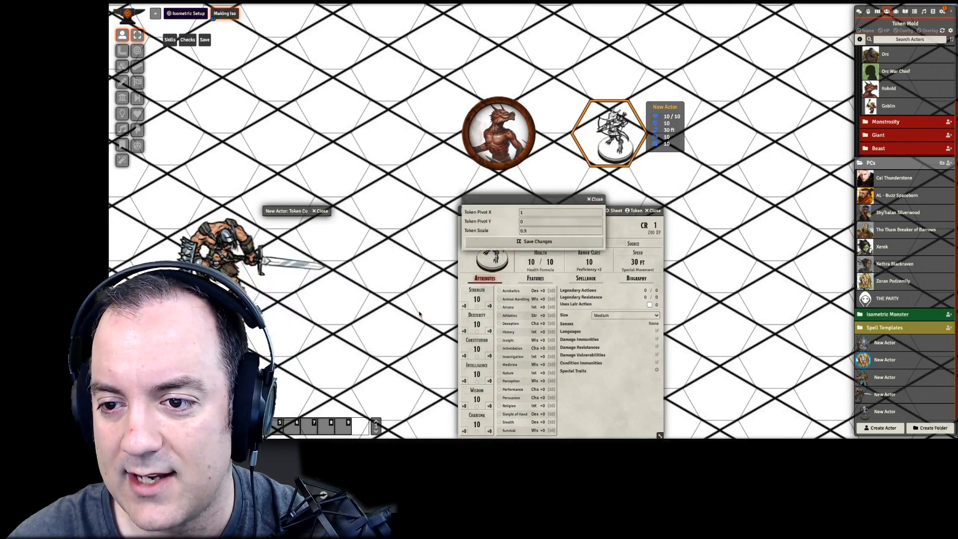
{"action": "key", "text": "Left"}
{"action": "key", "text": "Left"}
{"action": "key", "text": "Left"}
{"action": "key", "text": "Left"}
{"action": "key", "text": "Left"}
{"action": "key", "text": "Left"}
{"action": "key", "text": "Left"}
{"action": "key", "text": "Left"}
{"action": "key", "text": "Left"}
{"action": "key", "text": "Left"}
{"action": "key", "text": "Up"}
{"action": "key", "text": "Up"}
{"action": "key", "text": "Up"}
{"action": "key", "text": "Up"}
{"action": "key", "text": "Up"}
{"action": "key", "text": "Up"}
{"action": "key", "text": "Up"}
{"action": "key", "text": "Up"}
{"action": "key", "text": "Up"}
{"action": "key", "text": "Up"}
{"action": "key", "text": "Up"}
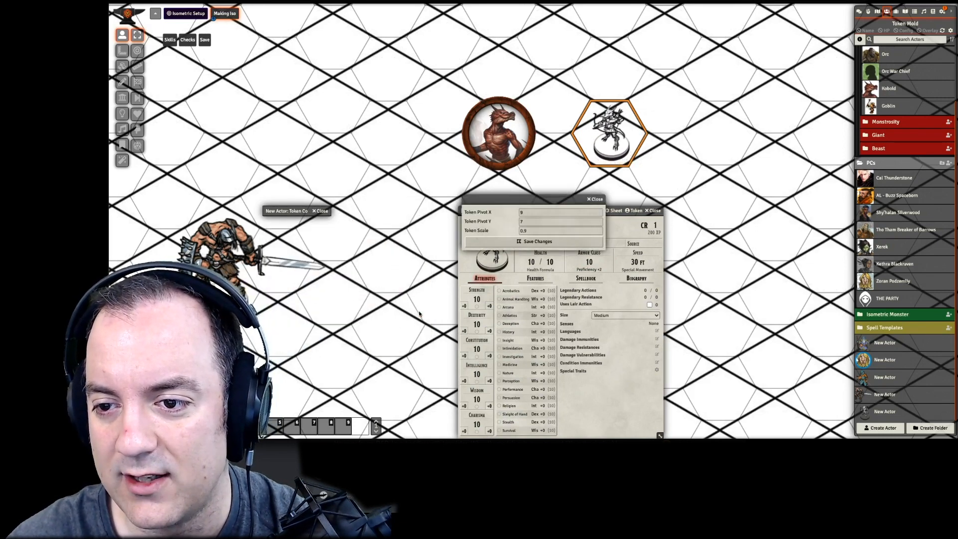
{"action": "key", "text": "Left"}
{"action": "key", "text": "Left"}
{"action": "key", "text": "Left"}
{"action": "key", "text": "Up"}
{"action": "key", "text": "Up"}
{"action": "key", "text": "Up"}
{"action": "key", "text": "Left"}
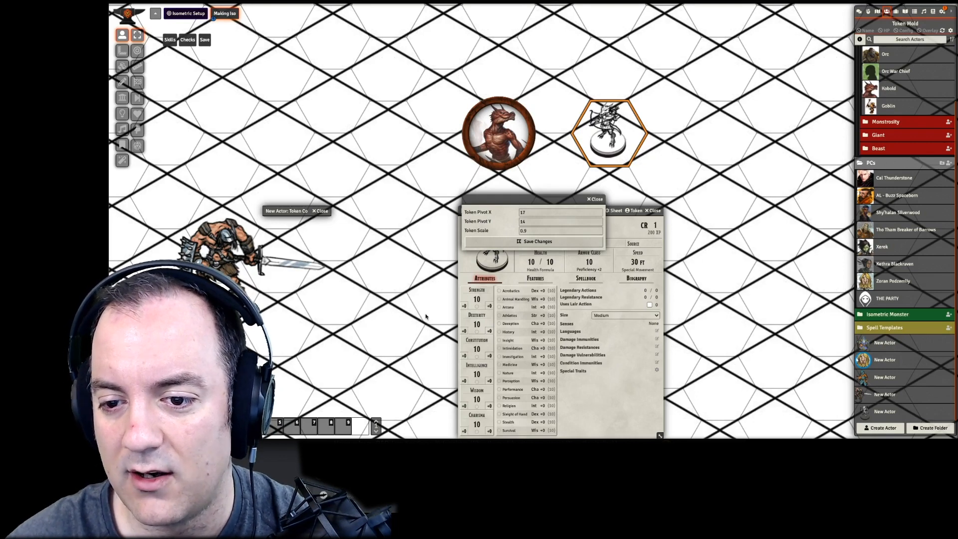
{"action": "left_click", "coordinate": [482, 244]}
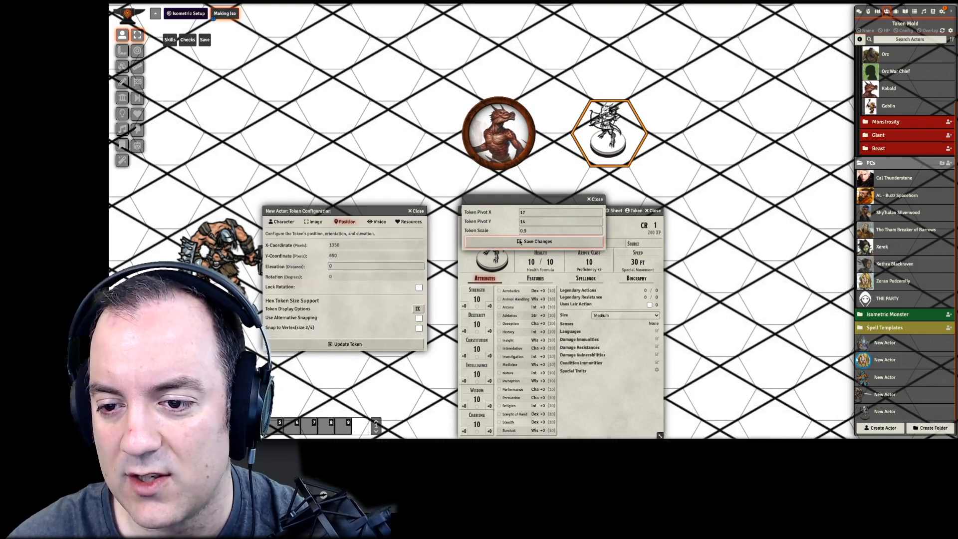
{"action": "left_click", "coordinate": [417, 210]}
{"action": "left_click", "coordinate": [655, 211]}
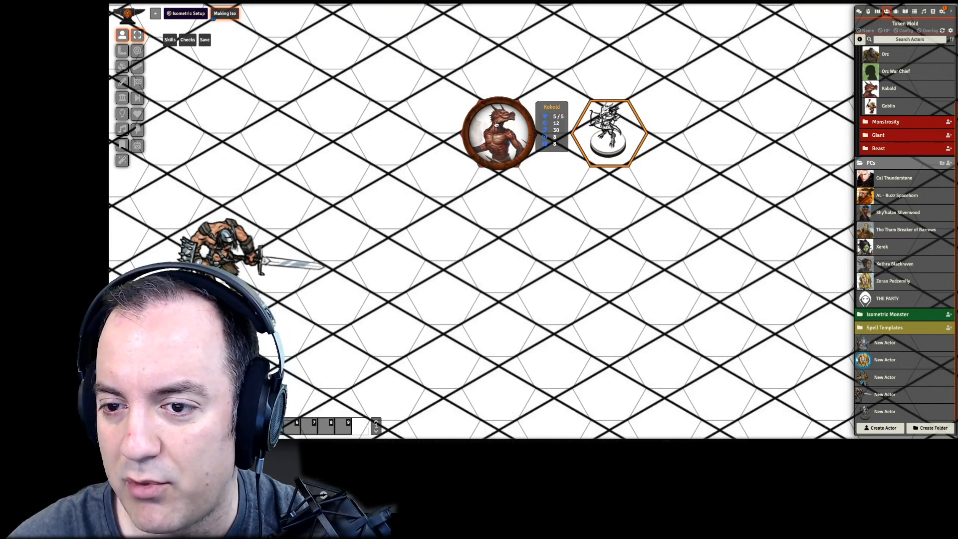
- Duplicate the Kobold actor and rename the copy Kobold ISO
{"action": "left_click", "coordinate": [901, 92]}
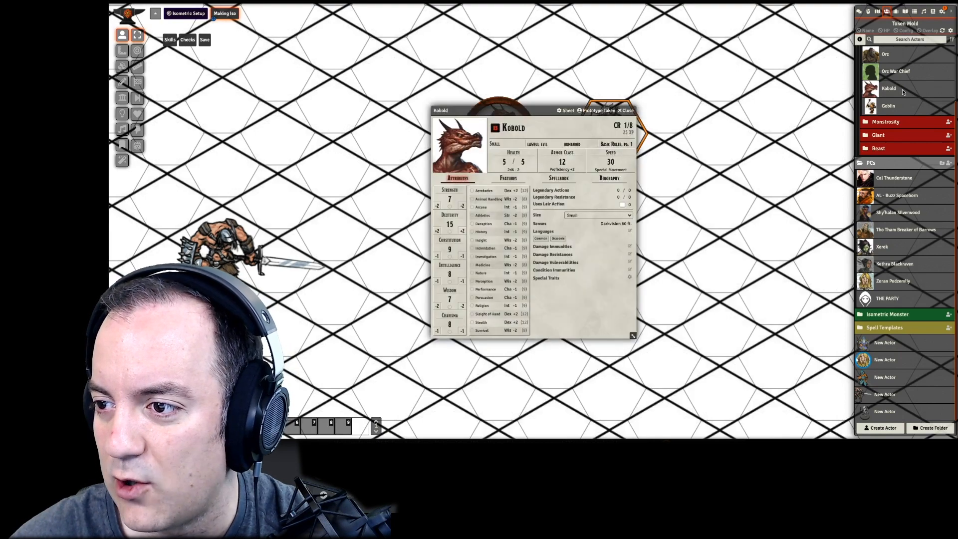
{"action": "left_click", "coordinate": [627, 110]}
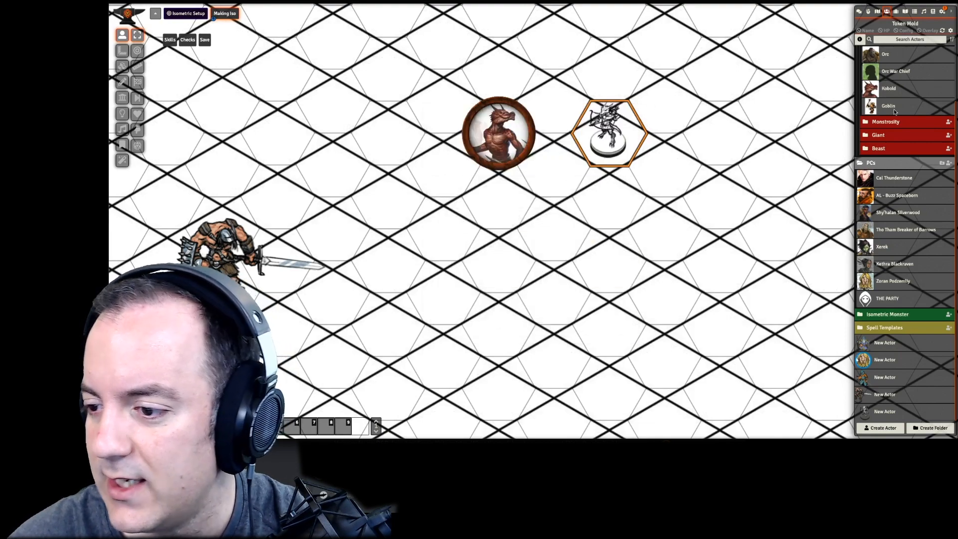
{"action": "right_click", "coordinate": [906, 127]}
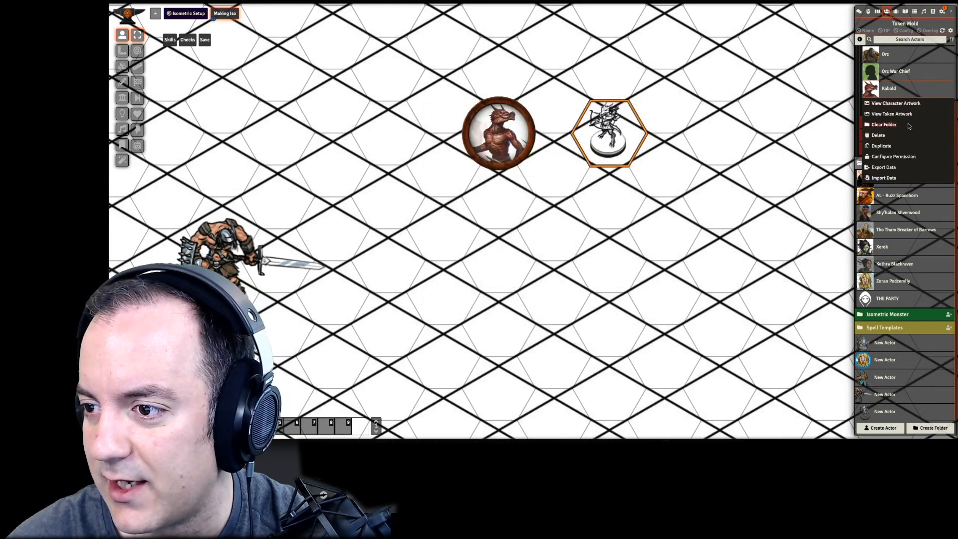
{"action": "left_click", "coordinate": [881, 147]}
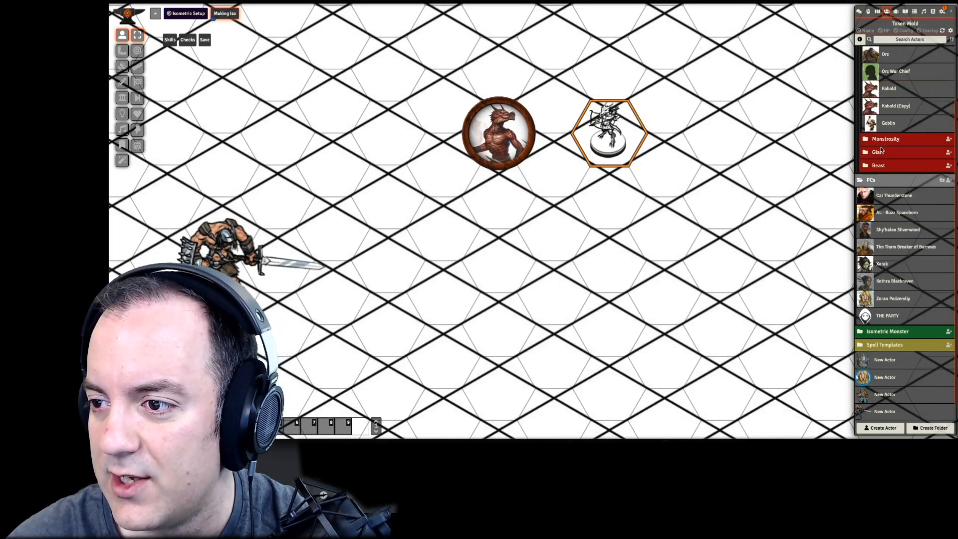
{"action": "left_click", "coordinate": [902, 111]}
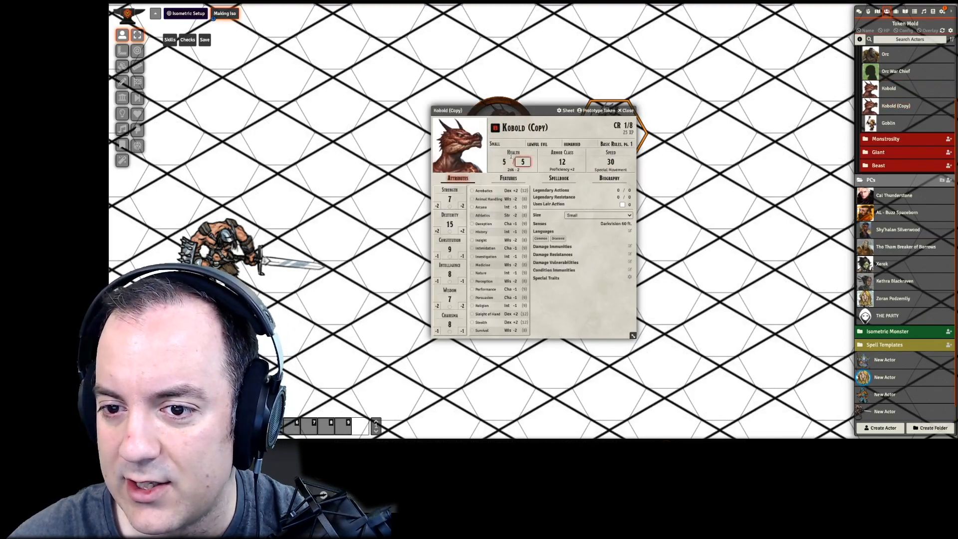
{"action": "left_click", "coordinate": [567, 127]}
{"action": "key", "text": "BackSpace"}
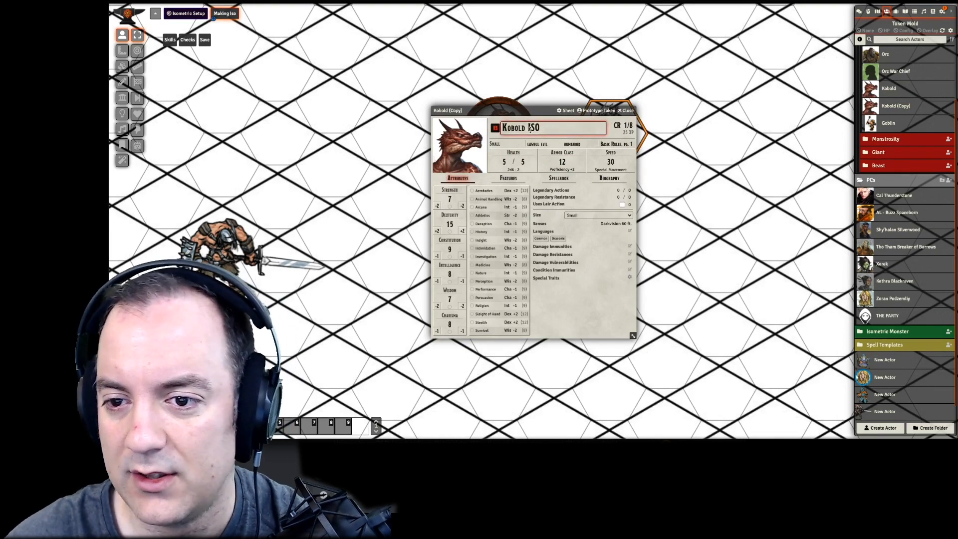
{"action": "type", "text": "ISO"}
- Assign the archer token on the scene as Kobold ISO's prototype token and close the actor sheet
{"action": "left_click_drag", "start_coordinate": [601, 111], "coordinate": [662, 211]}
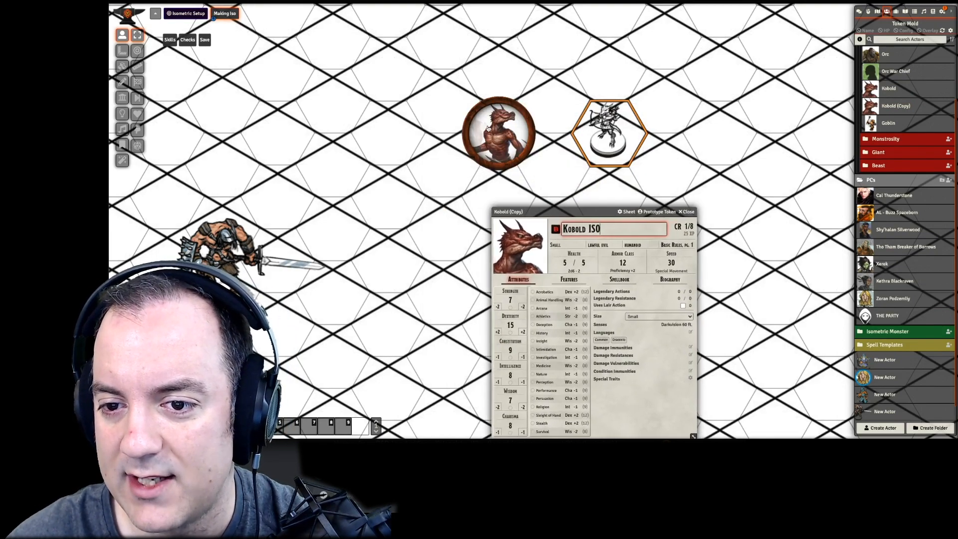
{"action": "left_click", "coordinate": [662, 212]}
{"action": "left_click_drag", "start_coordinate": [379, 211], "coordinate": [402, 105]}
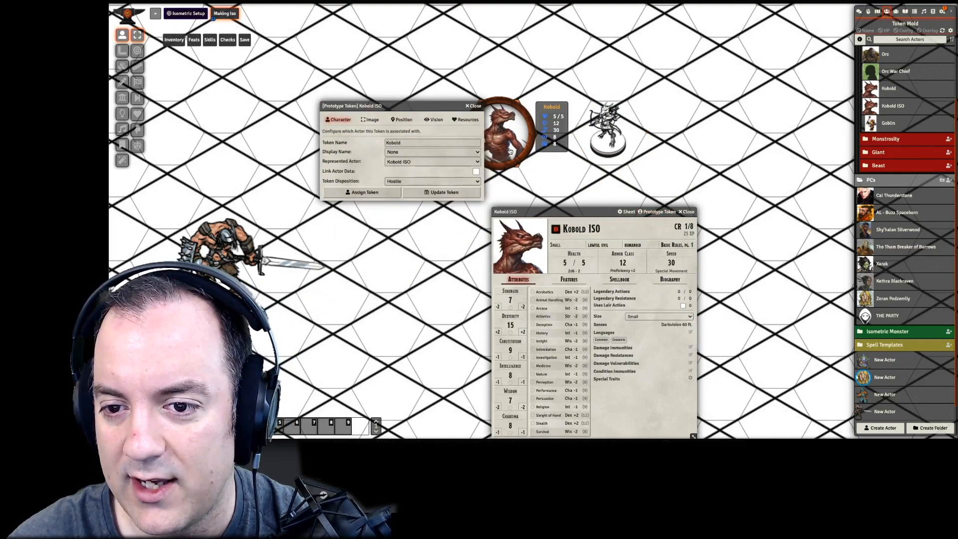
{"action": "left_click", "coordinate": [441, 192]}
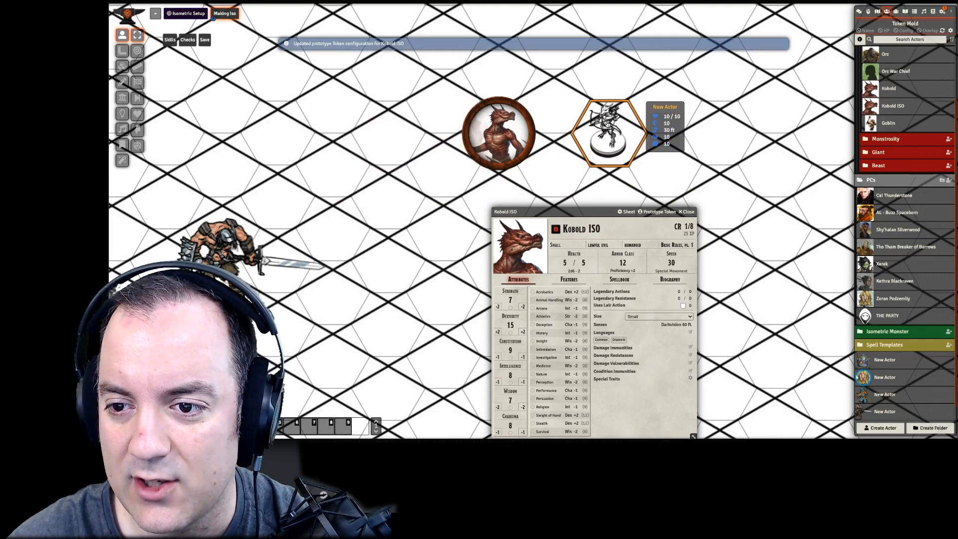
{"action": "left_click", "coordinate": [686, 211]}
- Delete the archer token and the round Kobold token from the scene
{"action": "key", "text": "Delete"}
{"action": "left_click", "coordinate": [519, 144]}
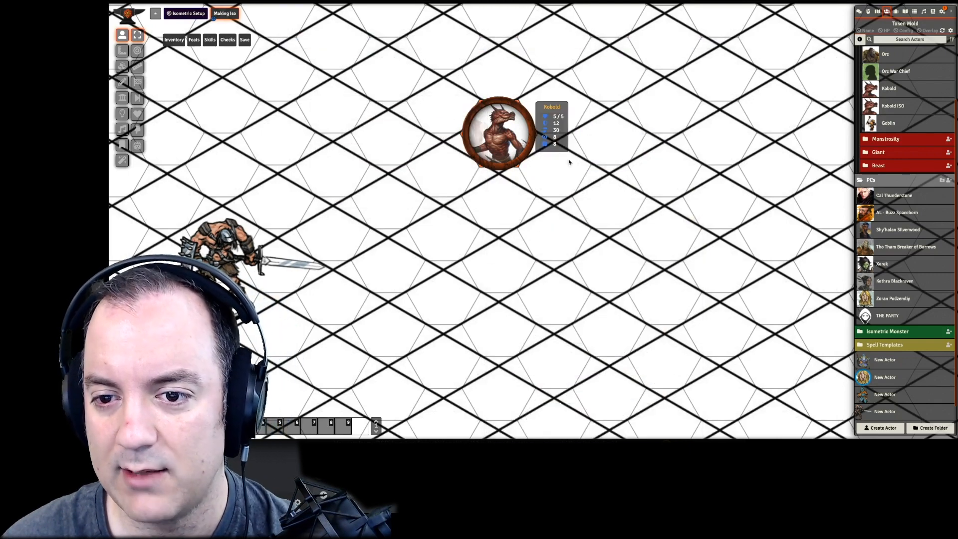
{"action": "key", "text": "Delete"}
- Place a Kobold ISO token beside the barbarian and paste 17 copies of it across the neighbouring hexes
{"action": "left_click_drag", "start_coordinate": [893, 106], "coordinate": [310, 258]}
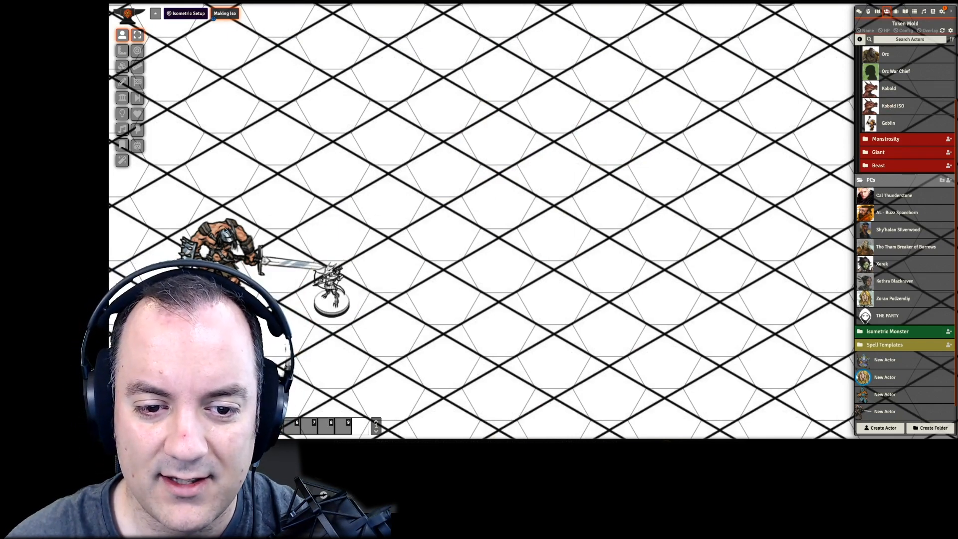
{"action": "left_click", "coordinate": [342, 291]}
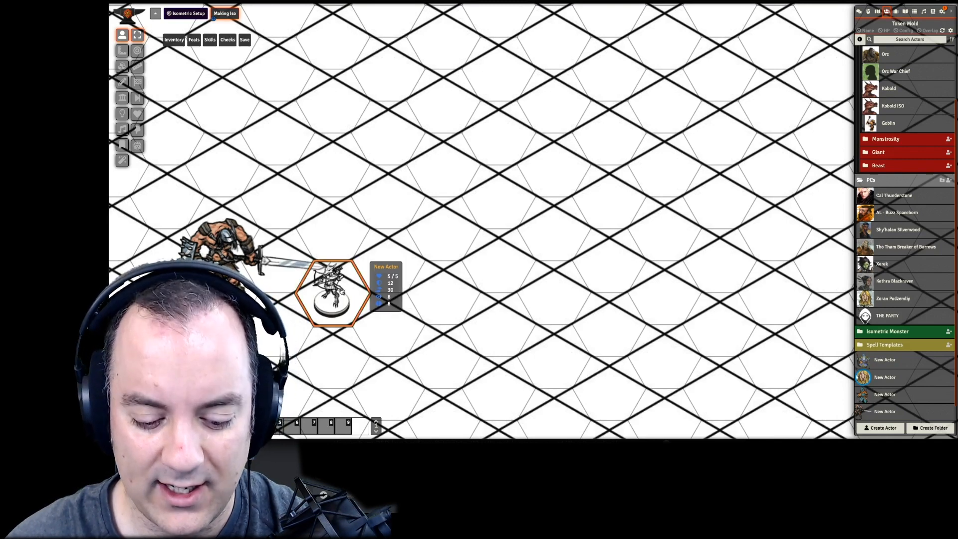
{"action": "key", "text": "ctrl+c"}
{"action": "key", "text": "ctrl+v"}
{"action": "key", "text": "ctrl+v"}
{"action": "key", "text": "ctrl+v"}
{"action": "key", "text": "ctrl+v"}
{"action": "key", "text": "ctrl+v"}
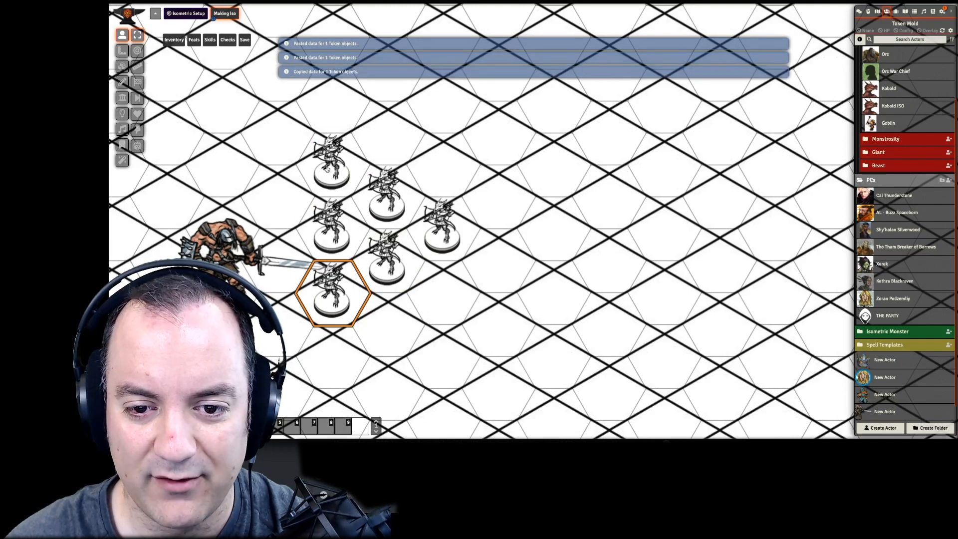
{"action": "key", "text": "ctrl+v"}
{"action": "key", "text": "ctrl+v"}
{"action": "key", "text": "ctrl+v"}
{"action": "key", "text": "ctrl+v"}
{"action": "key", "text": "ctrl+v"}
{"action": "key", "text": "ctrl+v"}
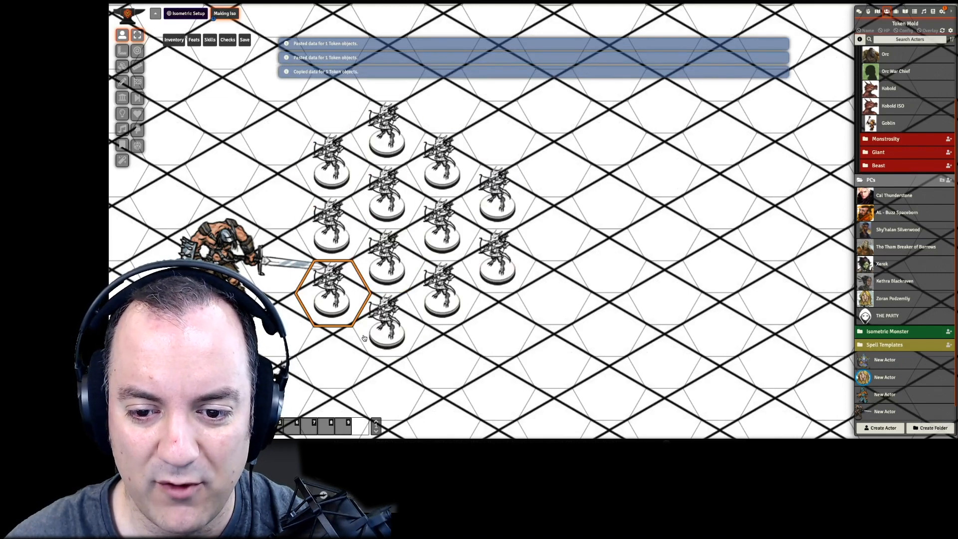
{"action": "key", "text": "ctrl+v"}
{"action": "key", "text": "ctrl+v"}
{"action": "key", "text": "ctrl+v"}
{"action": "key", "text": "ctrl+v"}
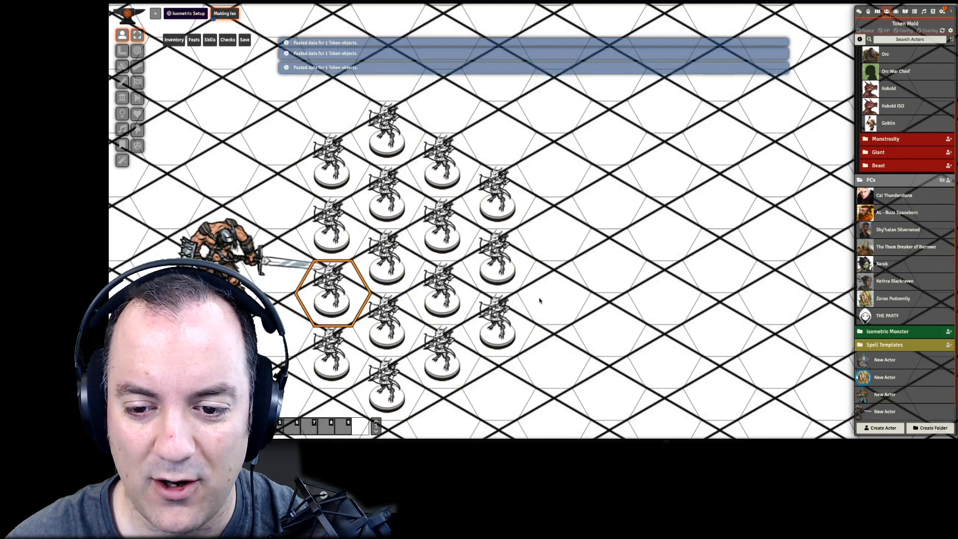
{"action": "key", "text": "ctrl+v"}
{"action": "key", "text": "ctrl+v"}
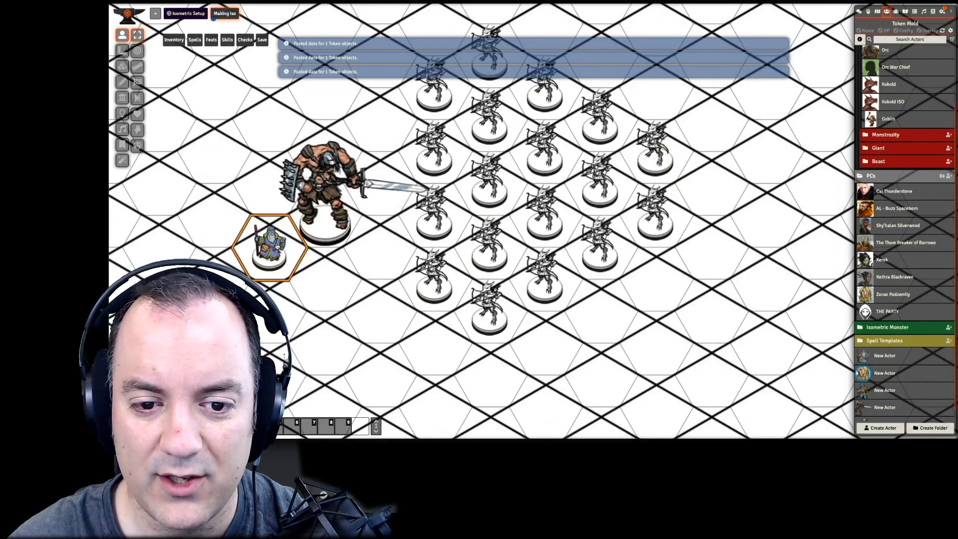
- Move the blue-robed caster down one hex and cast its Fireball, placing the 20 ft template over the middle of the kobold group
{"action": "left_click_drag", "start_coordinate": [272, 253], "coordinate": [282, 317]}
{"action": "left_click", "coordinate": [367, 324]}
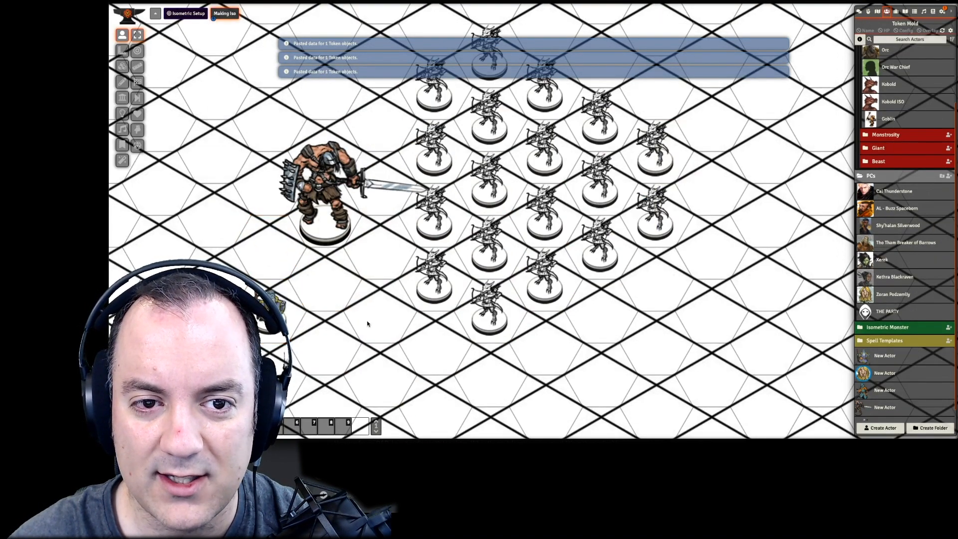
{"action": "left_click", "coordinate": [279, 312]}
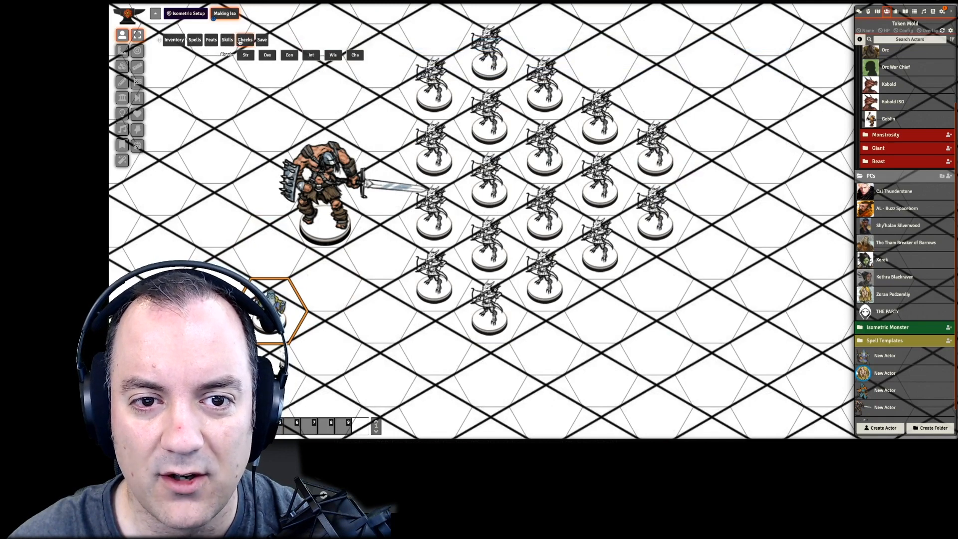
{"action": "mouse_move", "coordinate": [194, 39]}
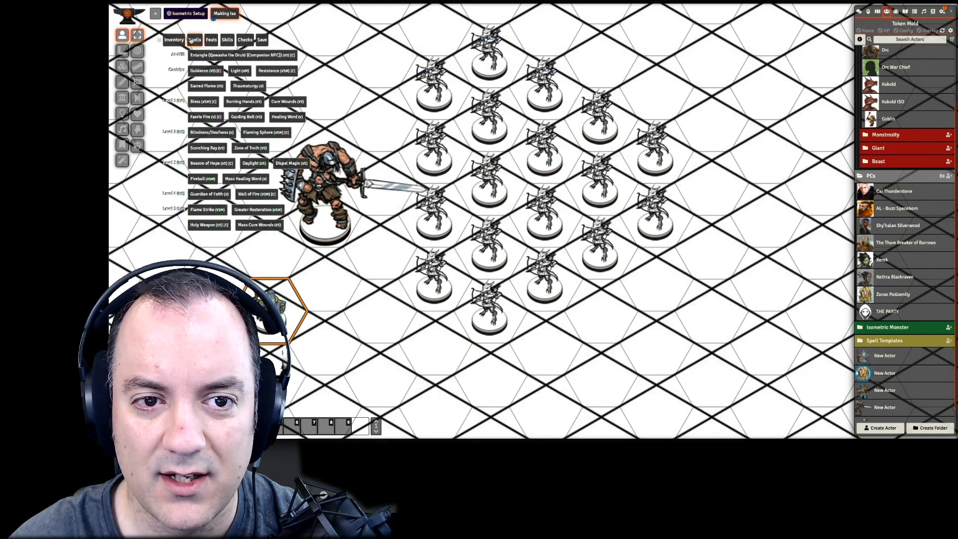
{"action": "left_click", "coordinate": [211, 179]}
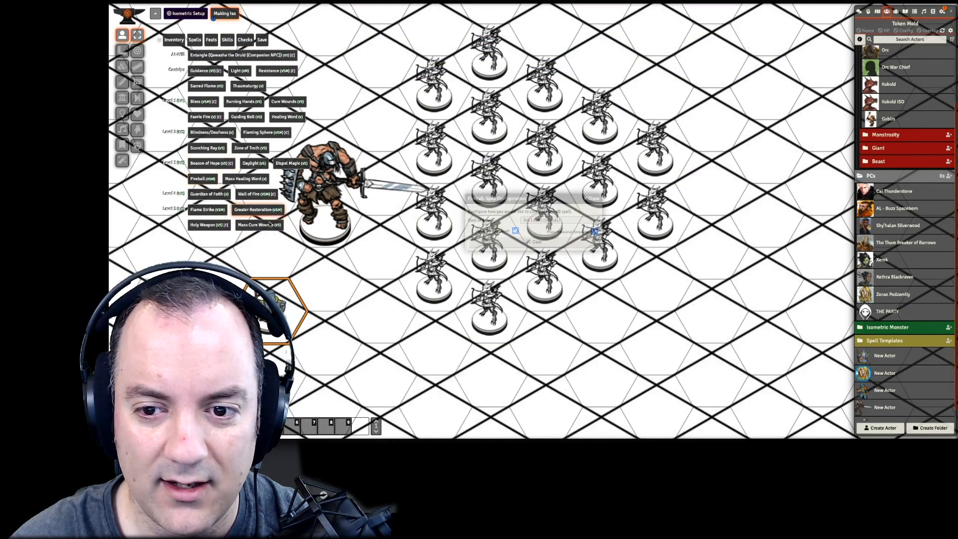
{"action": "left_click", "coordinate": [518, 240]}
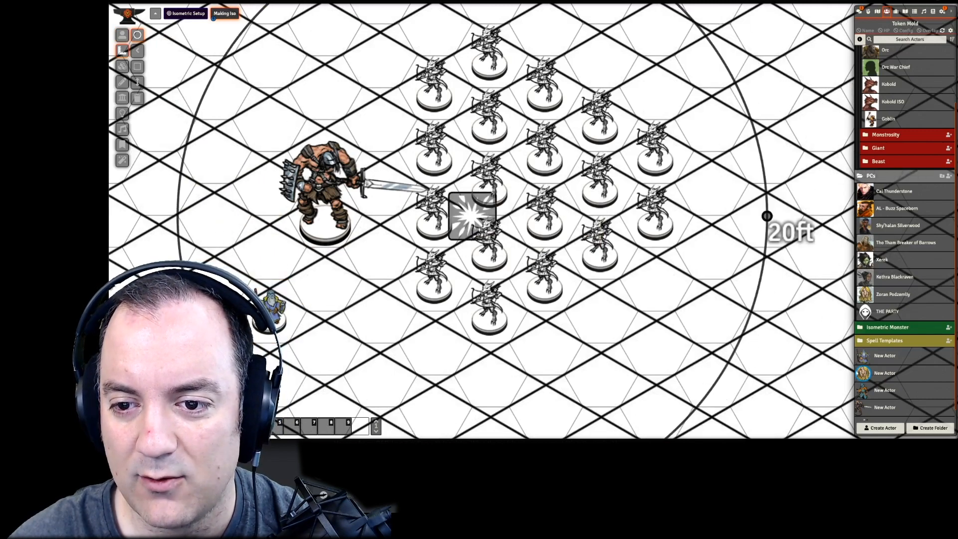
{"action": "left_click", "coordinate": [522, 184]}
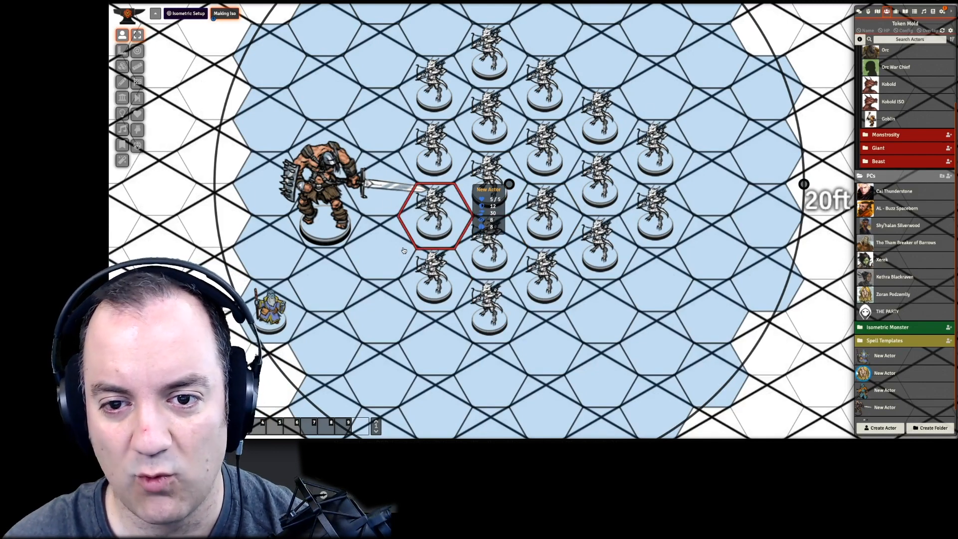
- Set the Making Iso scene's grid opacity to its minimum in the scene configuration and save the changes
{"action": "right_click", "coordinate": [226, 14]}
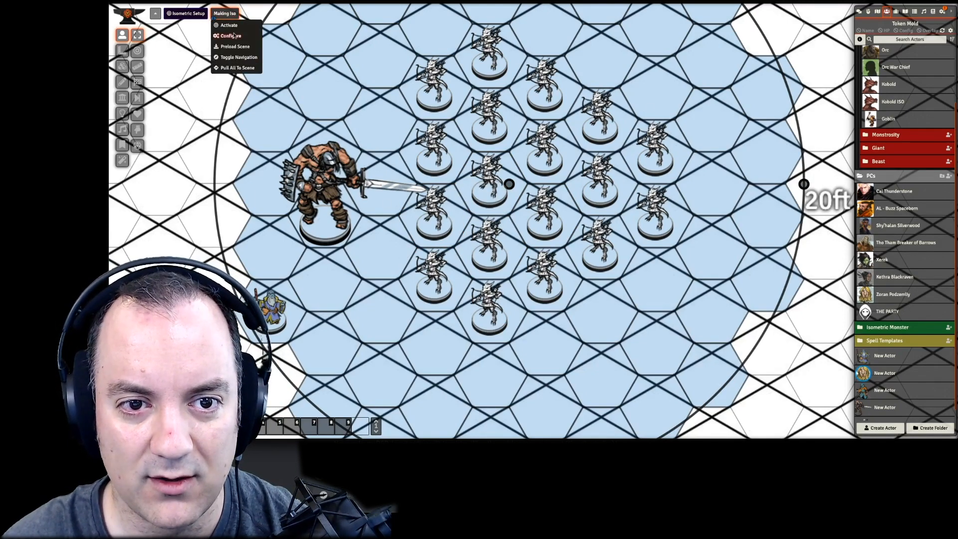
{"action": "left_click", "coordinate": [230, 35]}
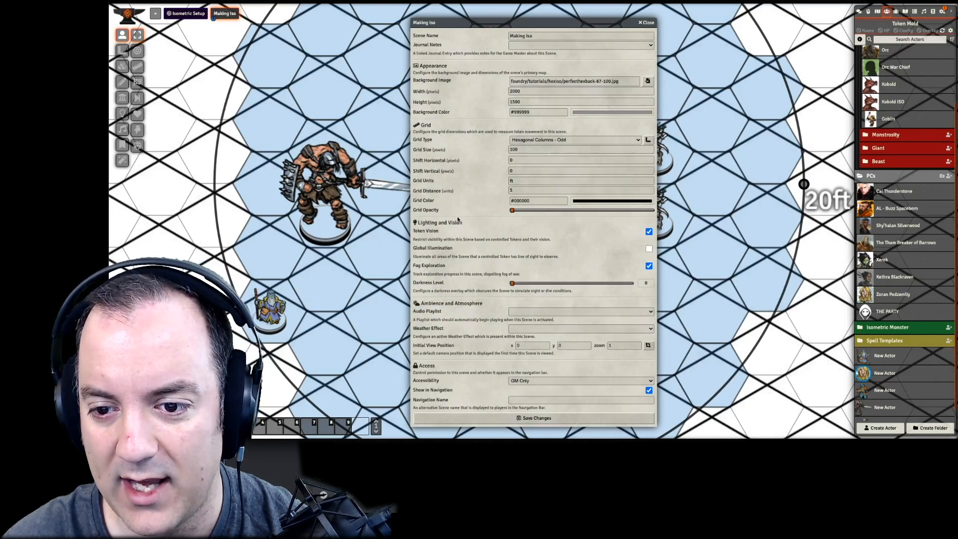
{"action": "left_click", "coordinate": [512, 421]}
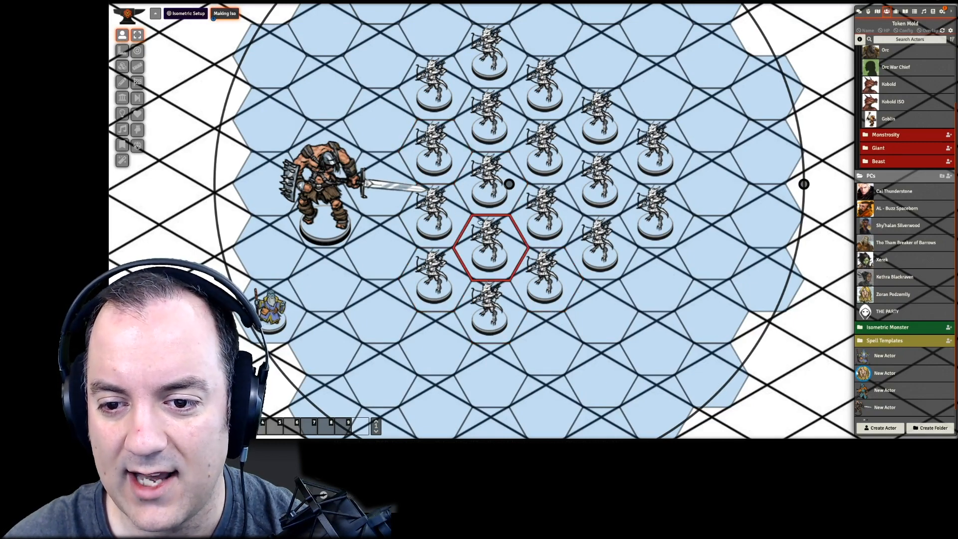
- Shift the Fireball measured template off the kobold group and back over it, and delete the template
{"action": "left_click", "coordinate": [122, 67]}
{"action": "left_click", "coordinate": [122, 50]}
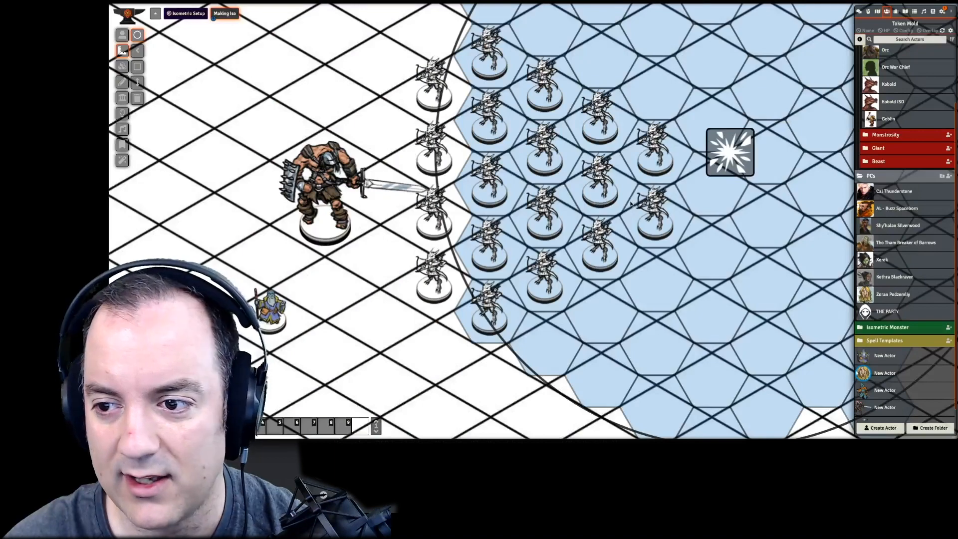
{"action": "left_click_drag", "start_coordinate": [713, 173], "coordinate": [956, 191]}
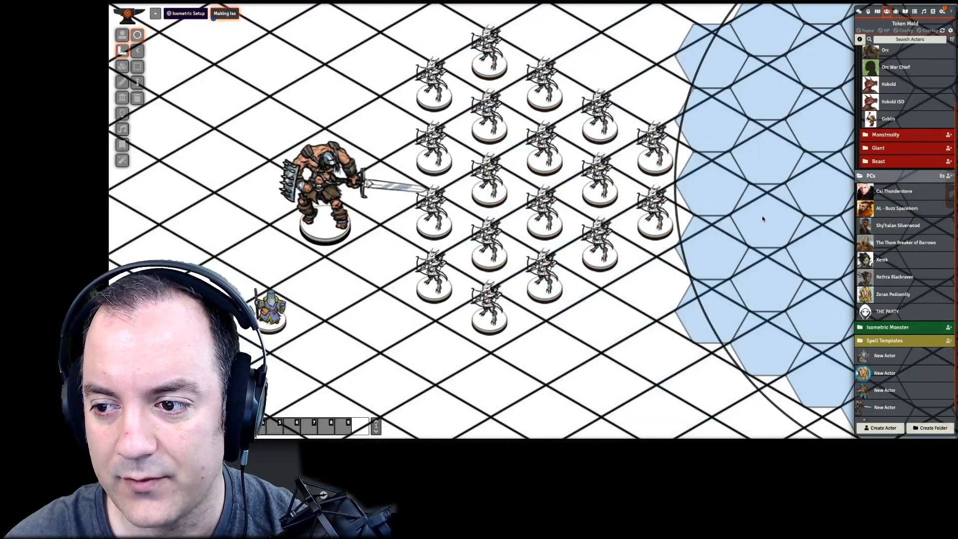
{"action": "left_click_drag", "start_coordinate": [762, 218], "coordinate": [624, 226]}
{"action": "left_click_drag", "start_coordinate": [828, 192], "coordinate": [611, 151]}
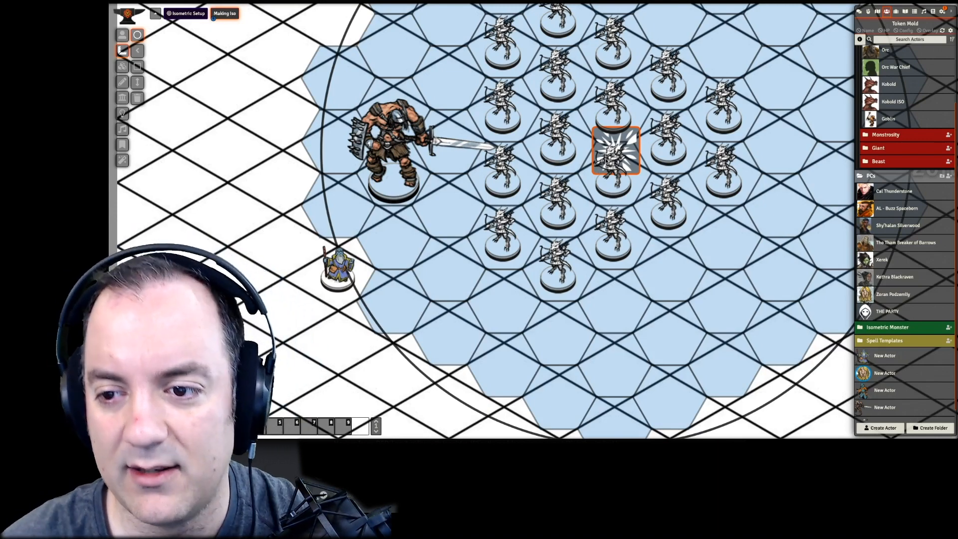
{"action": "key", "text": "Delete"}
- Place the Fireball actor from the Spell Templates folder on the scene and centre its token over the kobold group
{"action": "scroll", "coordinate": [498, 235], "scroll_direction": "down", "scroll_amount": 2}
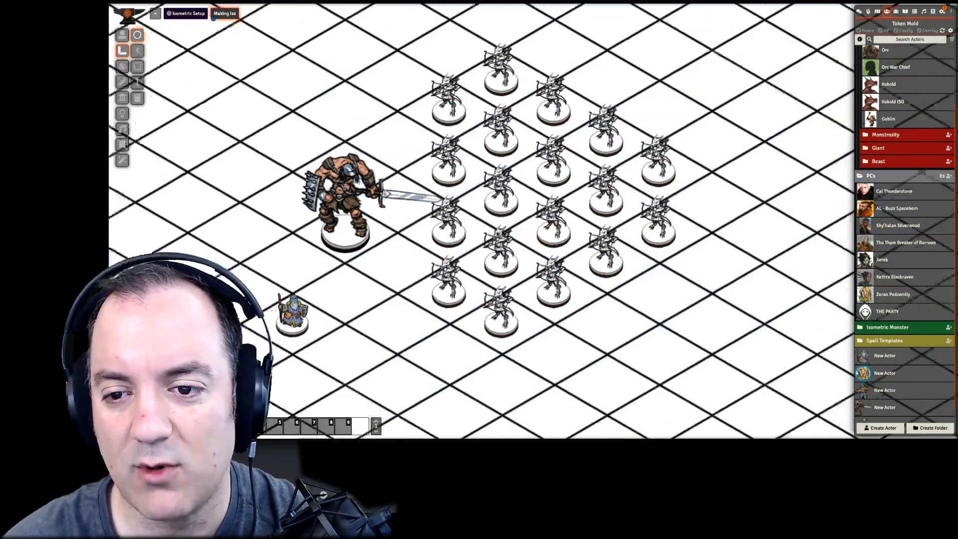
{"action": "scroll", "coordinate": [497, 234], "scroll_direction": "up", "scroll_amount": 1}
{"action": "left_click_drag", "start_coordinate": [497, 234], "coordinate": [443, 235]}
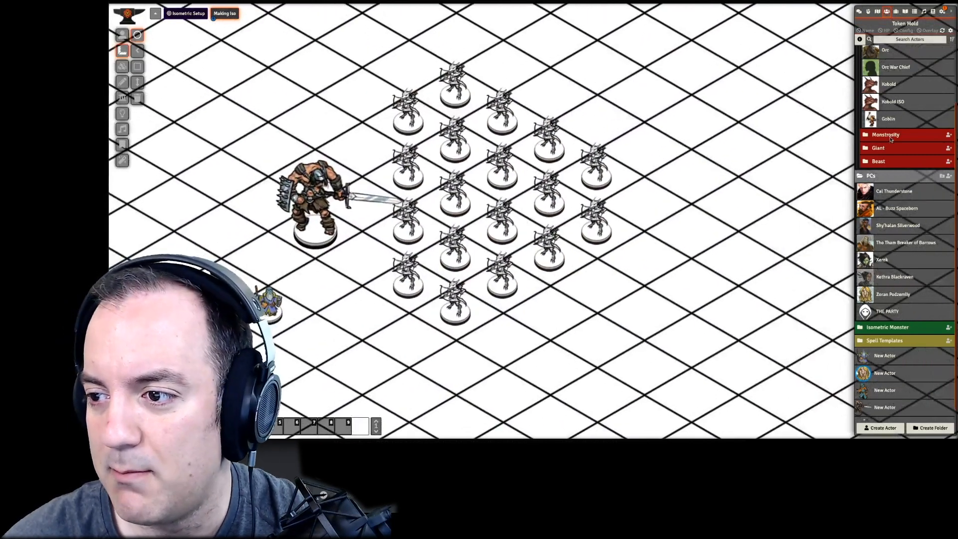
{"action": "scroll", "coordinate": [888, 109], "scroll_direction": "up", "scroll_amount": 5}
{"action": "left_click", "coordinate": [881, 66]}
{"action": "left_click", "coordinate": [881, 78]}
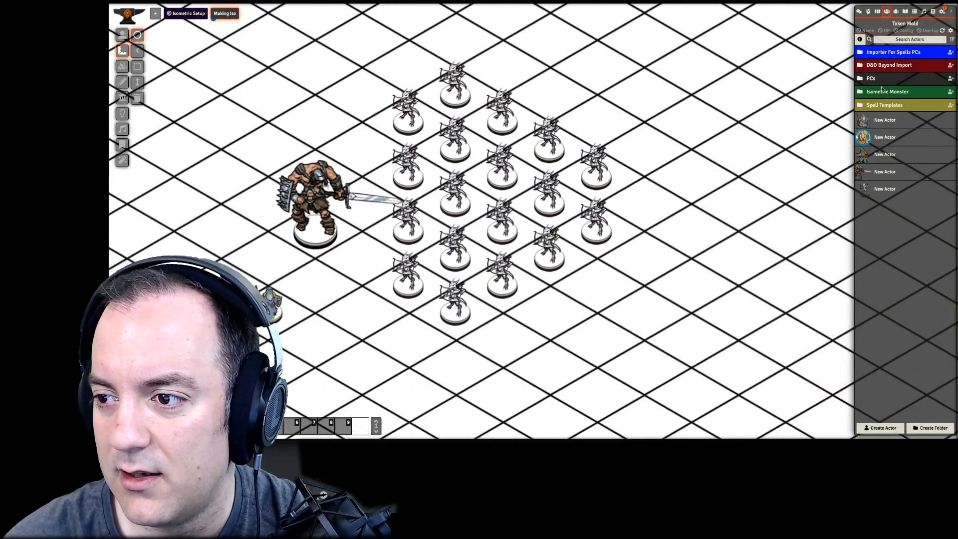
{"action": "left_click", "coordinate": [888, 105]}
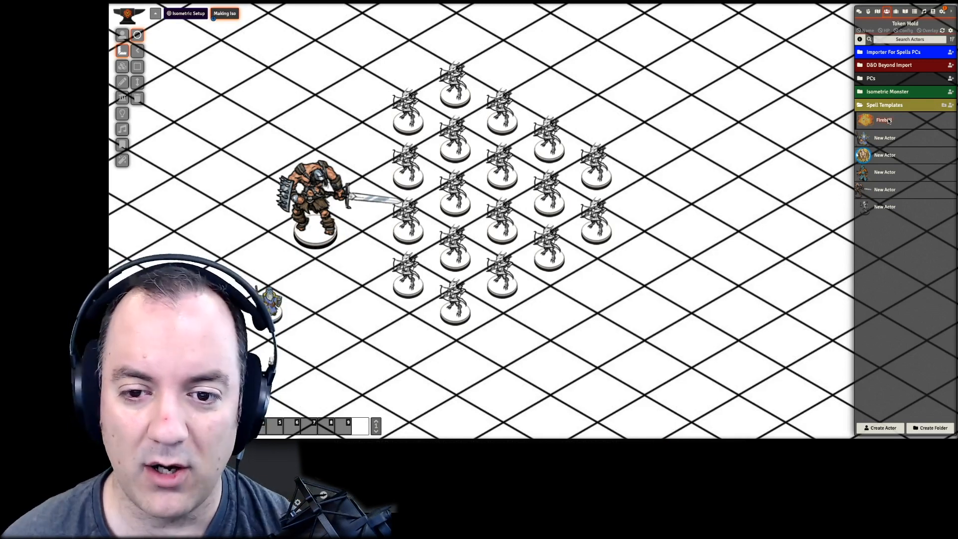
{"action": "left_click_drag", "start_coordinate": [888, 121], "coordinate": [775, 337]}
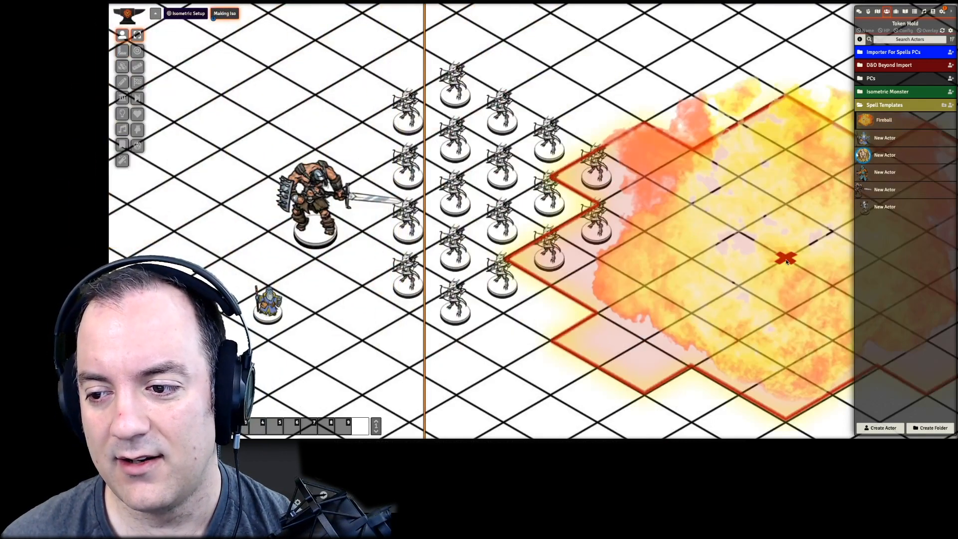
{"action": "left_click_drag", "start_coordinate": [786, 262], "coordinate": [505, 208]}
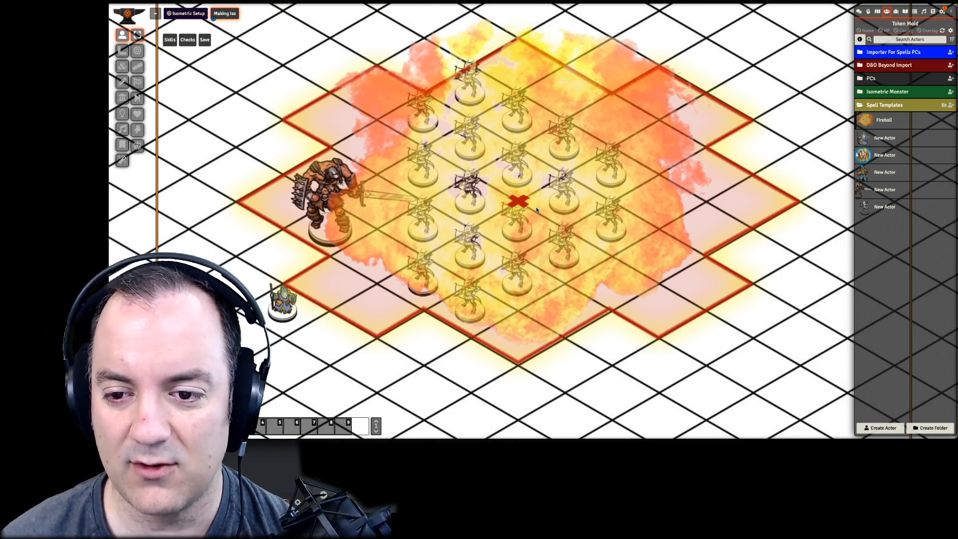
- Shift the Fireball token hex by hex around the kobold group to try other blast positions
{"action": "left_click_drag", "start_coordinate": [516, 203], "coordinate": [420, 217]}
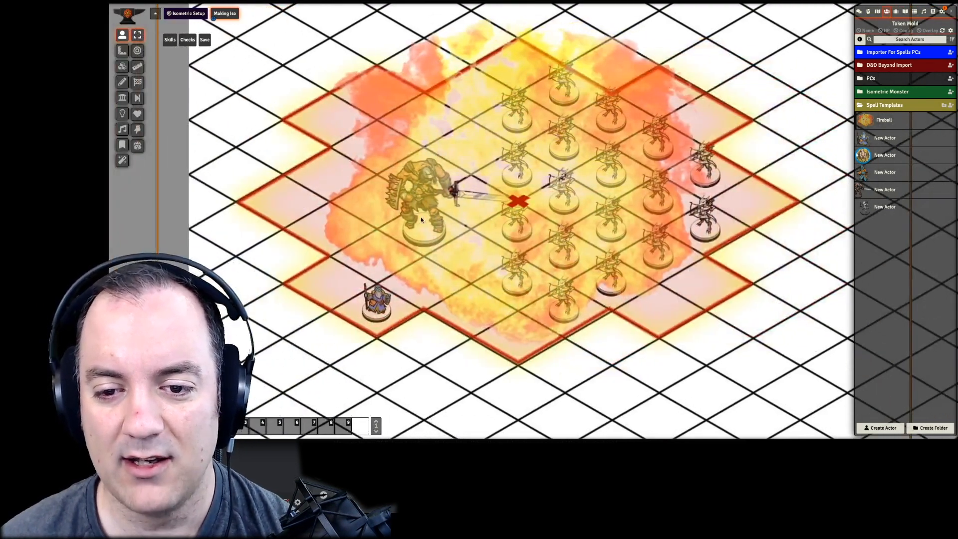
{"action": "left_click_drag", "start_coordinate": [502, 206], "coordinate": [605, 204]}
{"action": "right_click", "coordinate": [603, 205]}
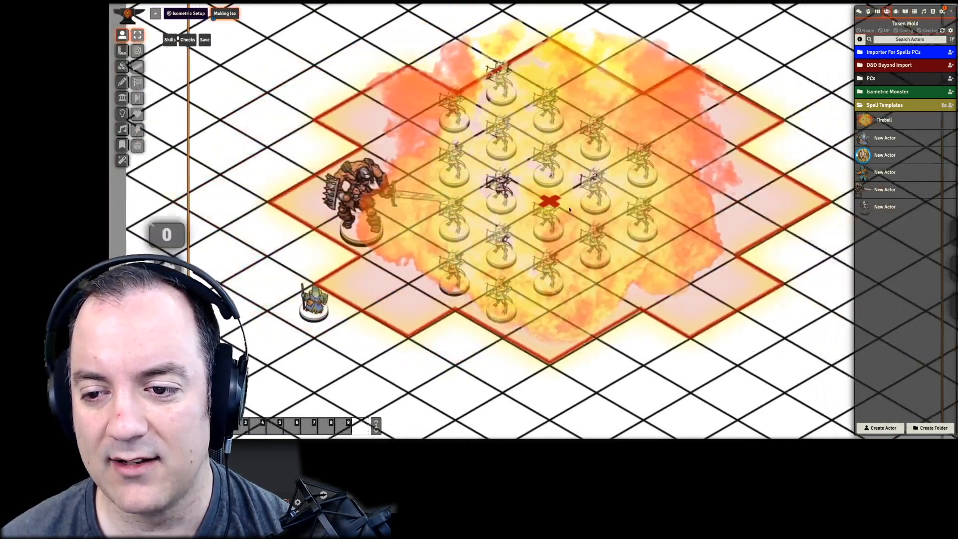
{"action": "key", "text": "Down"}
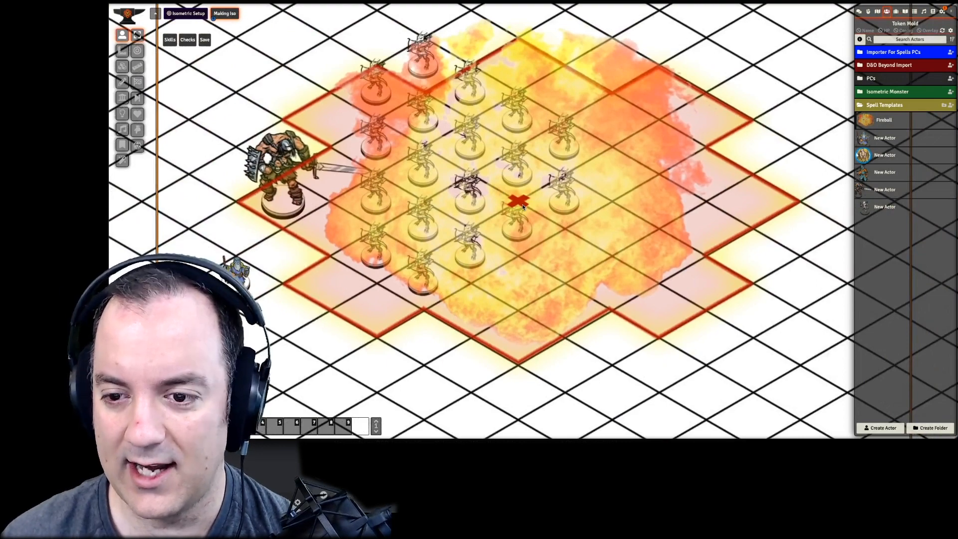
{"action": "key", "text": "Right"}
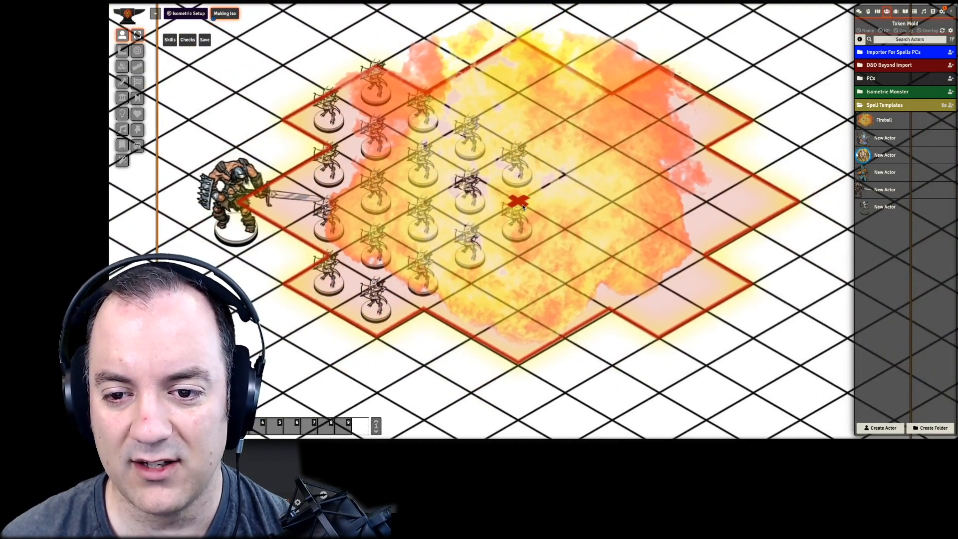
{"action": "key", "text": "Up"}
{"action": "key", "text": "Right"}
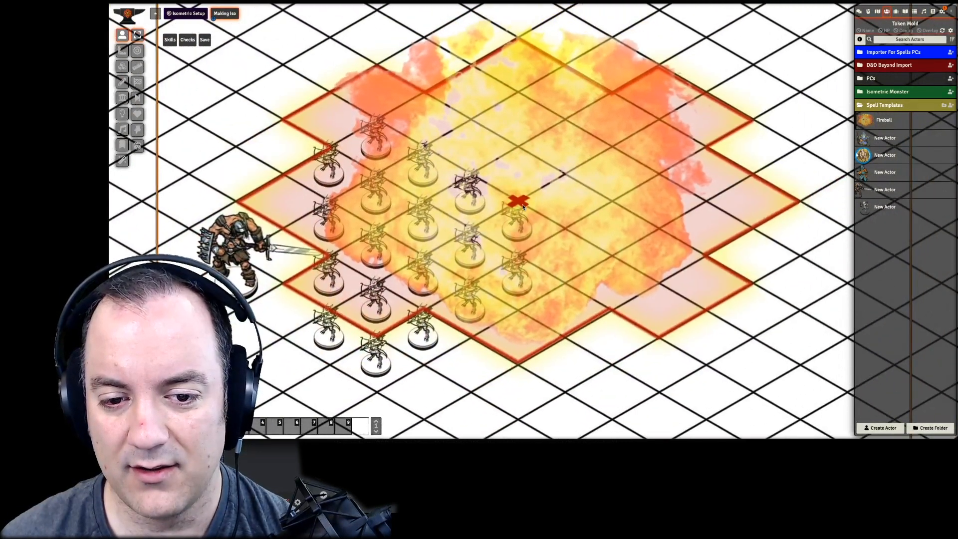
{"action": "key", "text": "Left"}
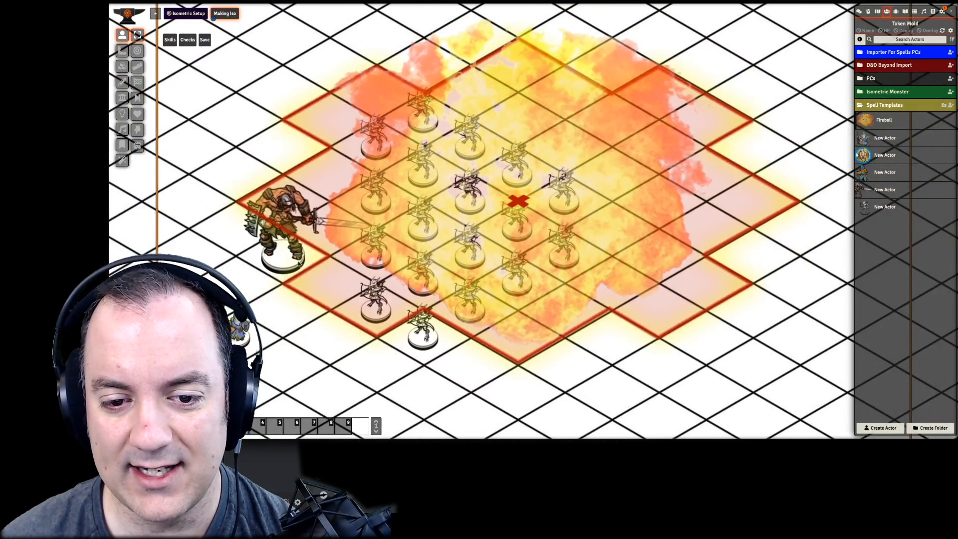
{"action": "left_click", "coordinate": [119, 37]}
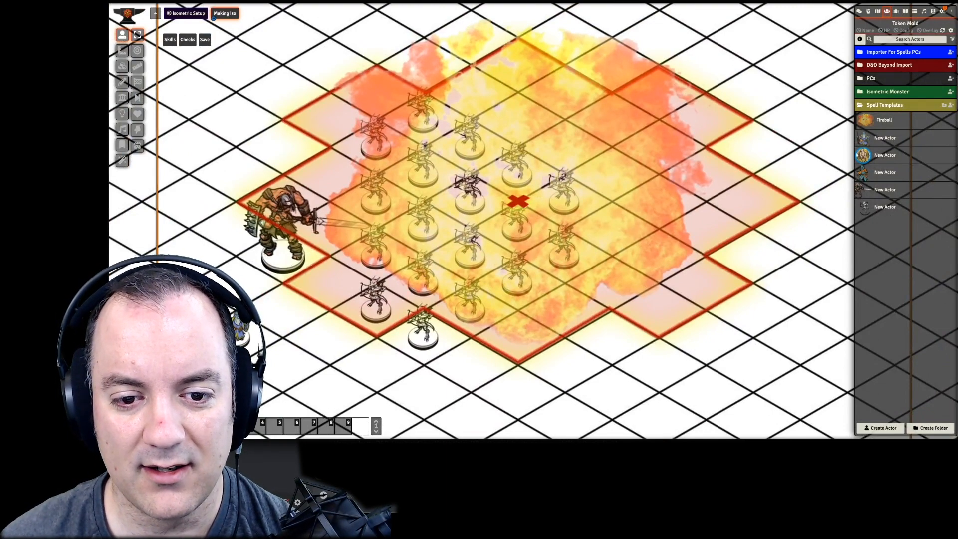
{"action": "scroll", "coordinate": [258, 263], "scroll_direction": "down", "scroll_amount": 5}
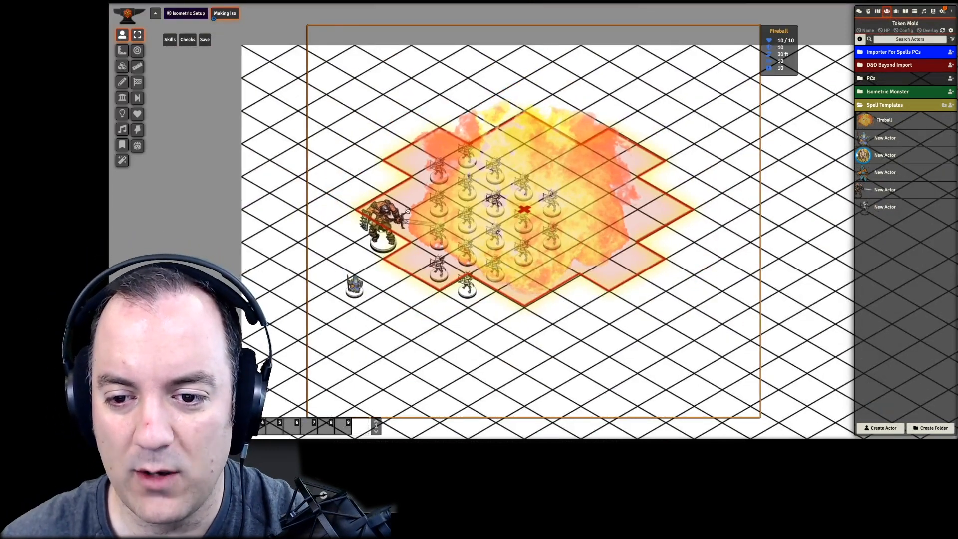
- Inspect the Fireball token's image path, width, height and scale settings, and close its configuration and sheet
{"action": "double_click", "coordinate": [432, 253]}
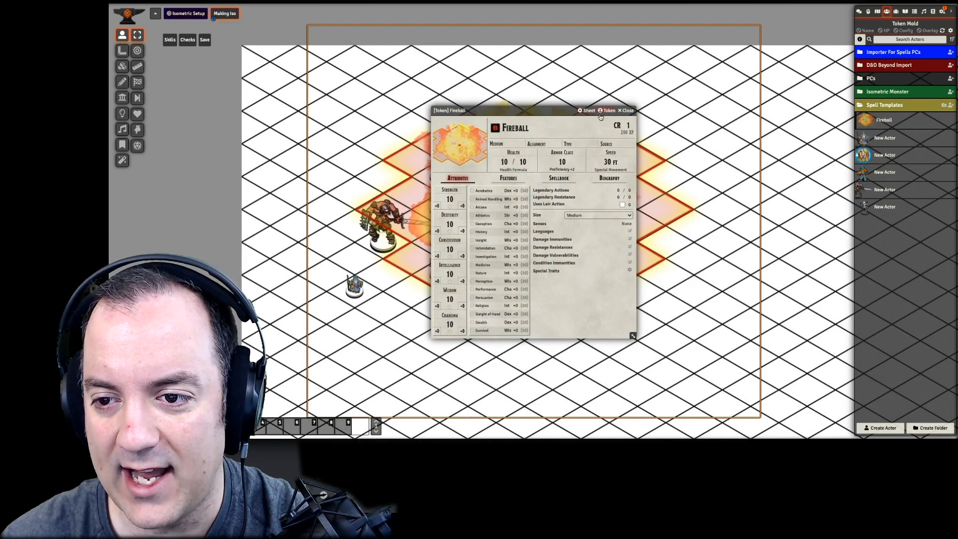
{"action": "left_click", "coordinate": [608, 111]}
{"action": "left_click", "coordinate": [285, 124]}
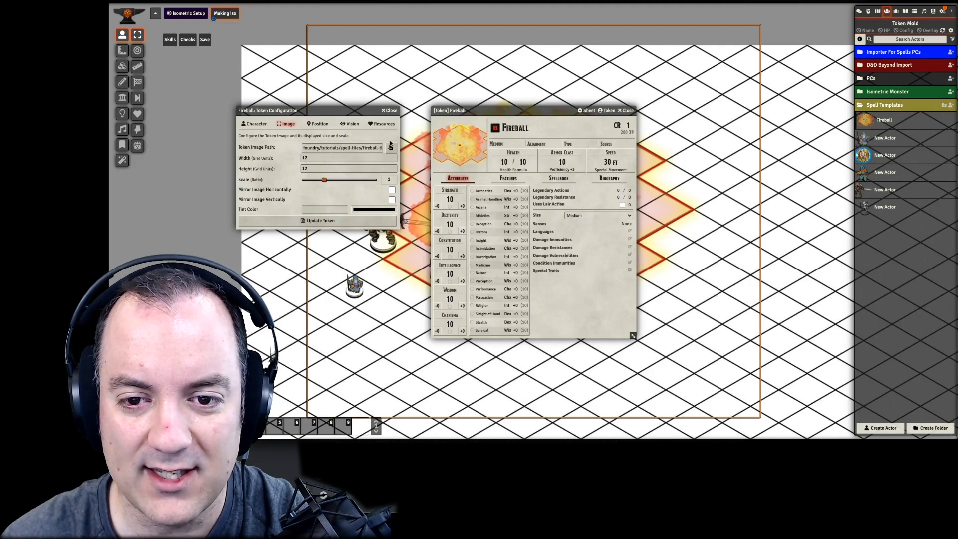
{"action": "left_click", "coordinate": [388, 111]}
{"action": "left_click", "coordinate": [627, 111]}
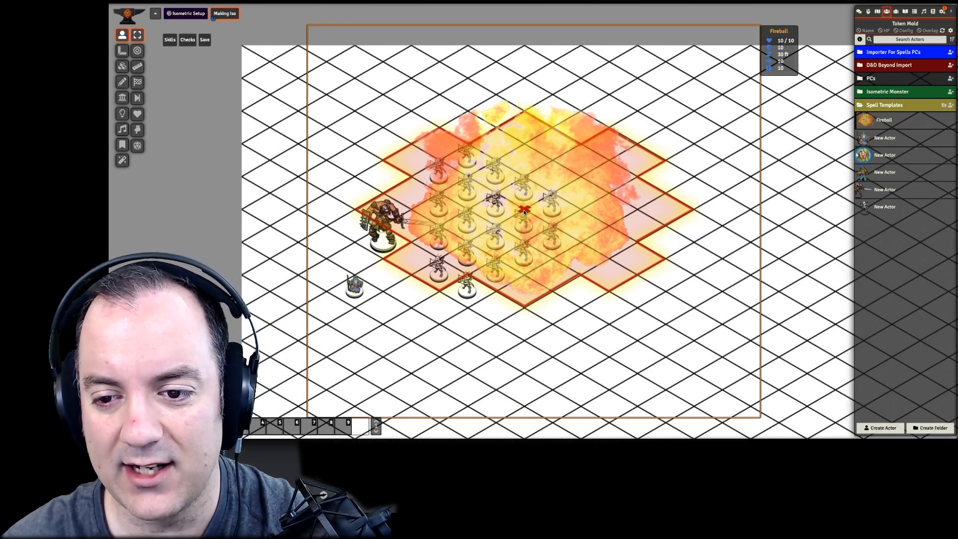
- Delete the Fireball token from the scene and switch to the Learning Isometric scene
{"action": "key", "text": "Delete"}
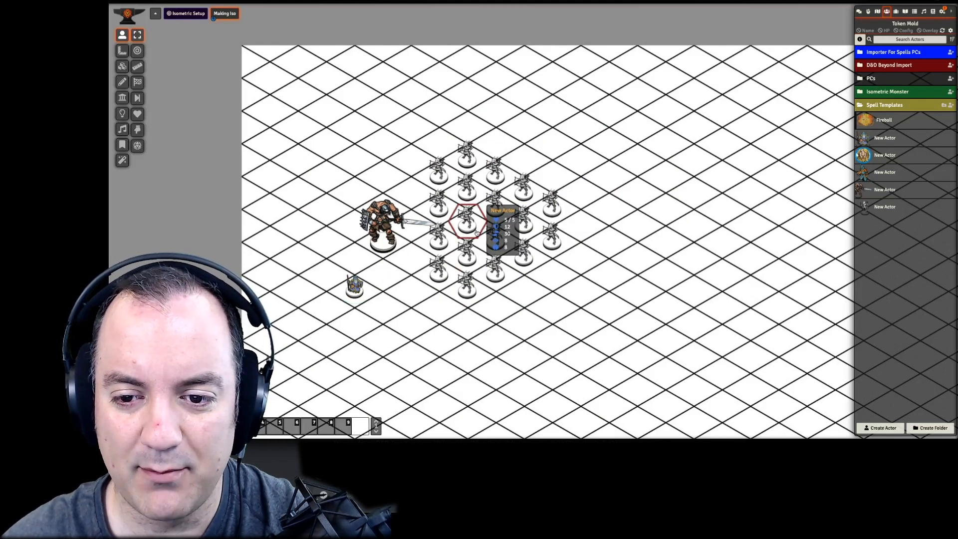
{"action": "mouse_move", "coordinate": [504, 240]}
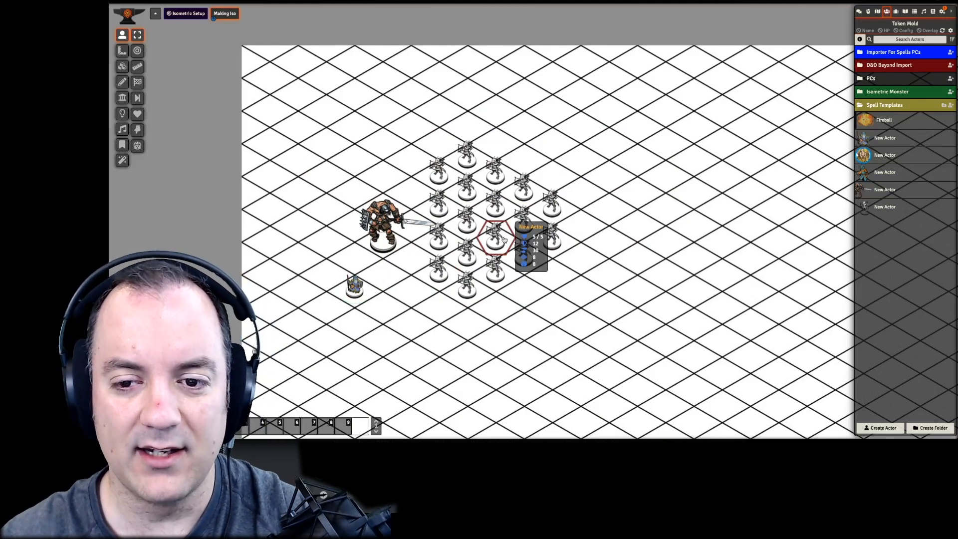
{"action": "scroll", "coordinate": [502, 272], "scroll_direction": "down", "scroll_amount": 1}
{"action": "left_click_drag", "start_coordinate": [511, 326], "coordinate": [468, 261]}
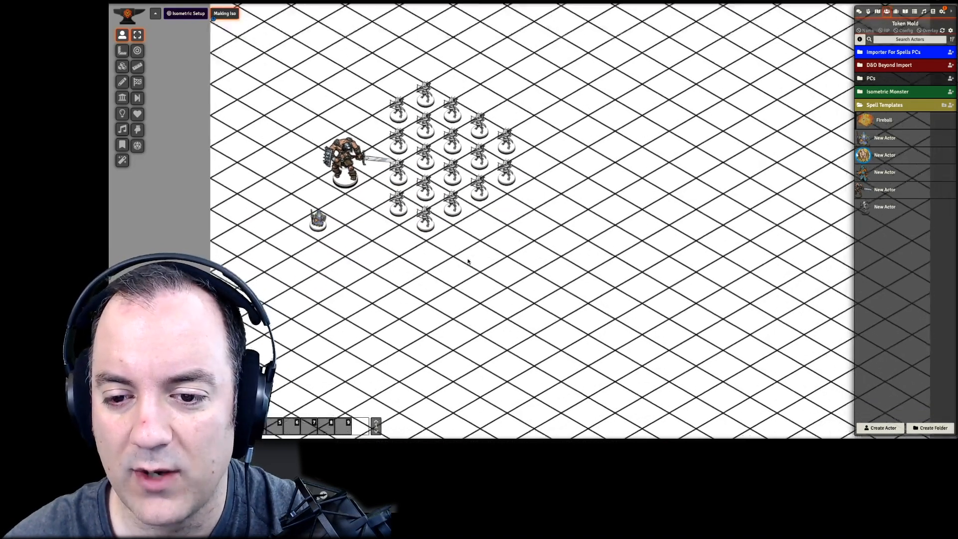
{"action": "scroll", "coordinate": [469, 261], "scroll_direction": "up", "scroll_amount": 3}
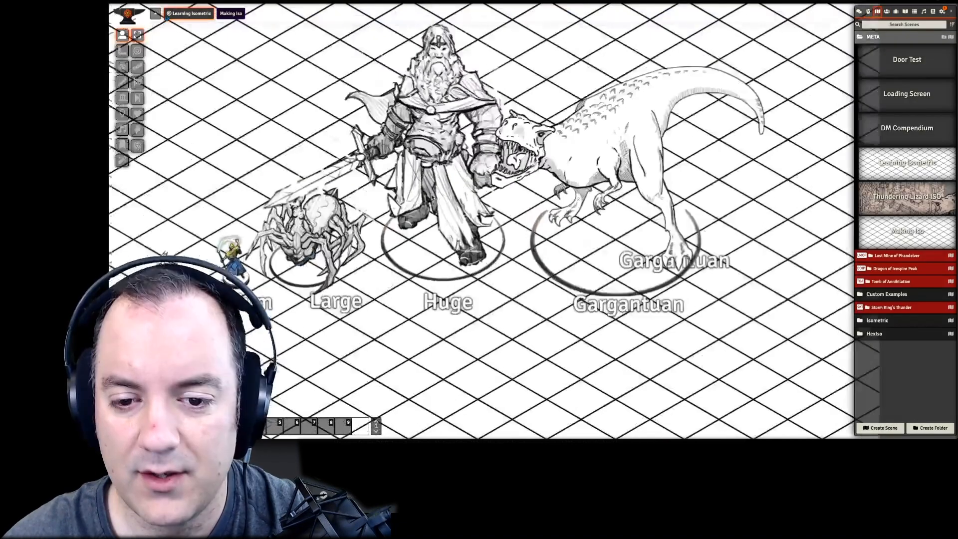
- Review the image and position settings of the Huge giant token in the size comparison row, and close its configuration
{"action": "scroll", "coordinate": [439, 179], "scroll_direction": "down", "scroll_amount": 4}
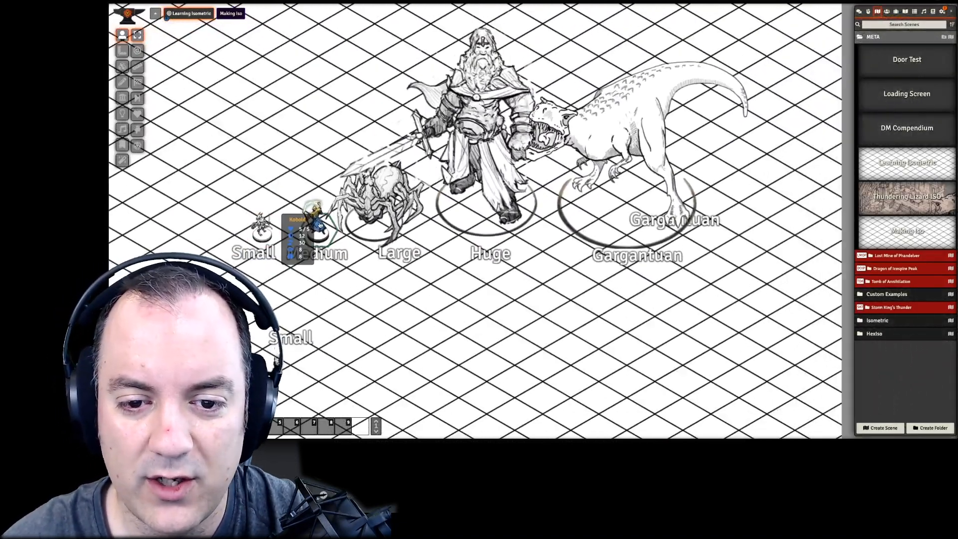
{"action": "mouse_move", "coordinate": [319, 230]}
{"action": "left_click_drag", "start_coordinate": [374, 231], "coordinate": [355, 324]}
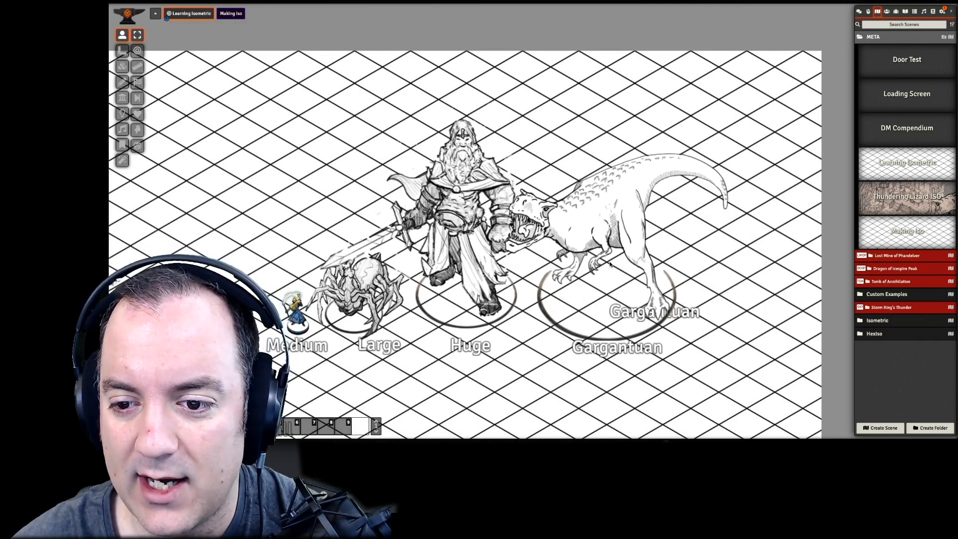
{"action": "left_click_drag", "start_coordinate": [542, 289], "coordinate": [550, 242]}
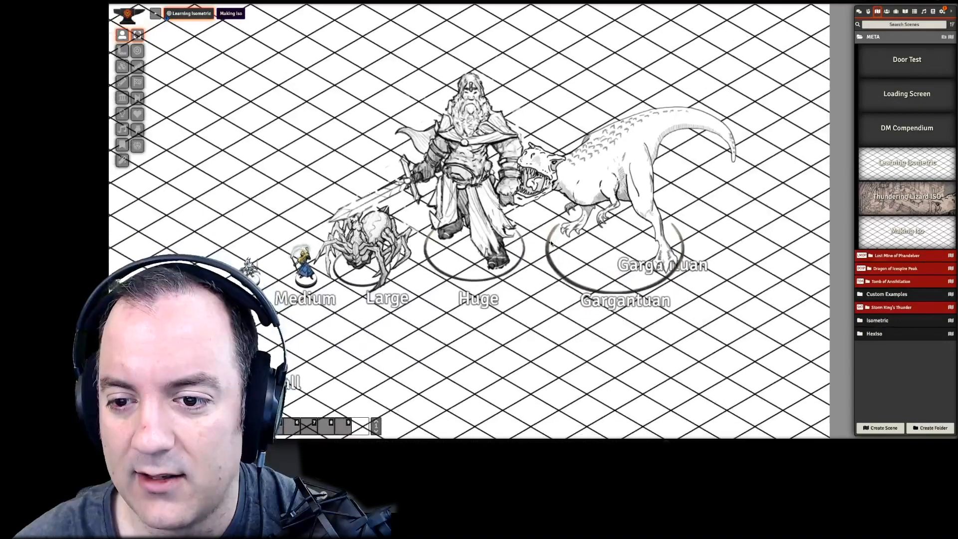
{"action": "right_click", "coordinate": [476, 281]}
{"action": "right_click", "coordinate": [476, 281]}
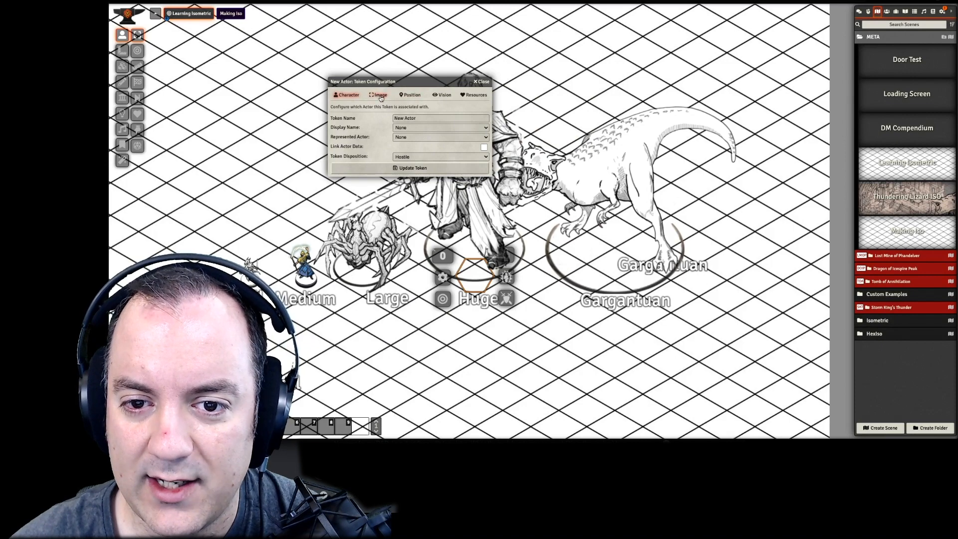
{"action": "left_click", "coordinate": [379, 96]}
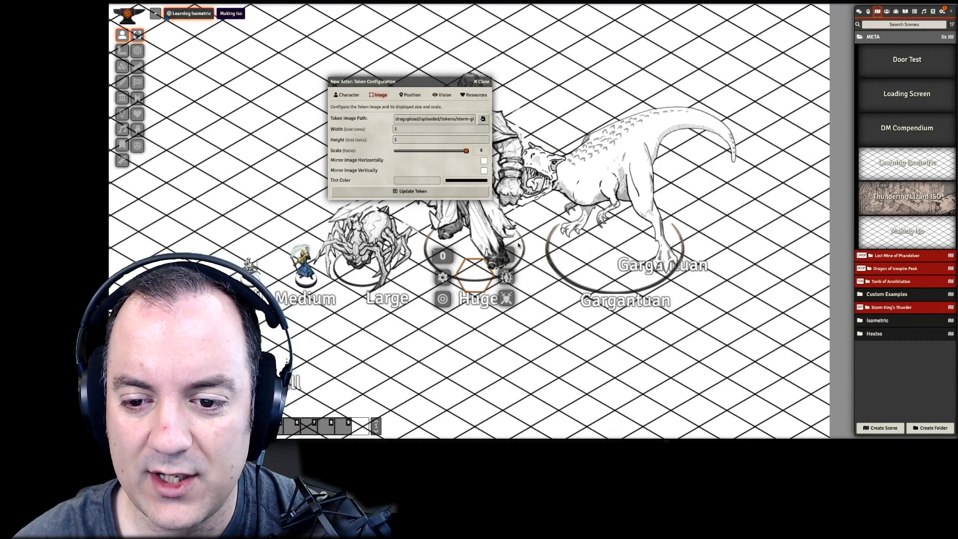
{"action": "left_click", "coordinate": [404, 94]}
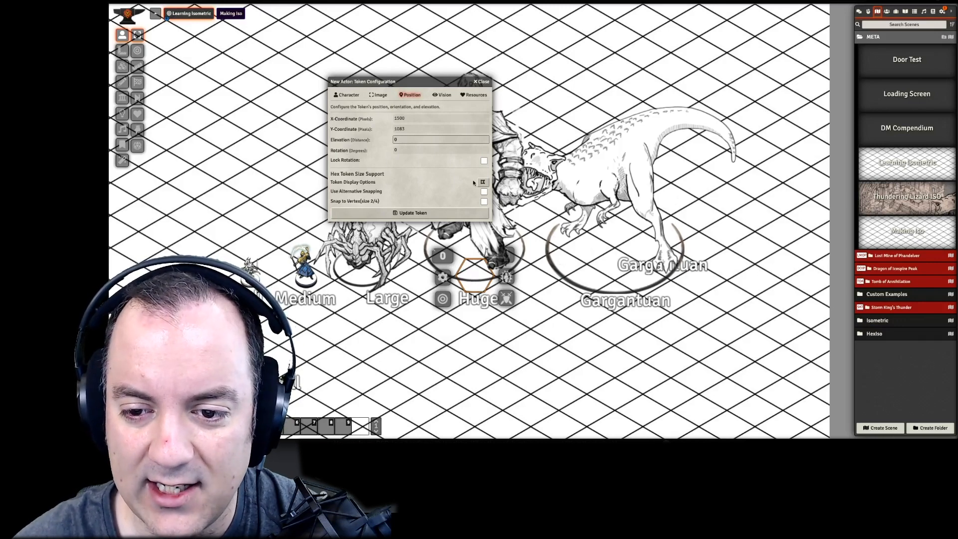
{"action": "left_click", "coordinate": [481, 81]}
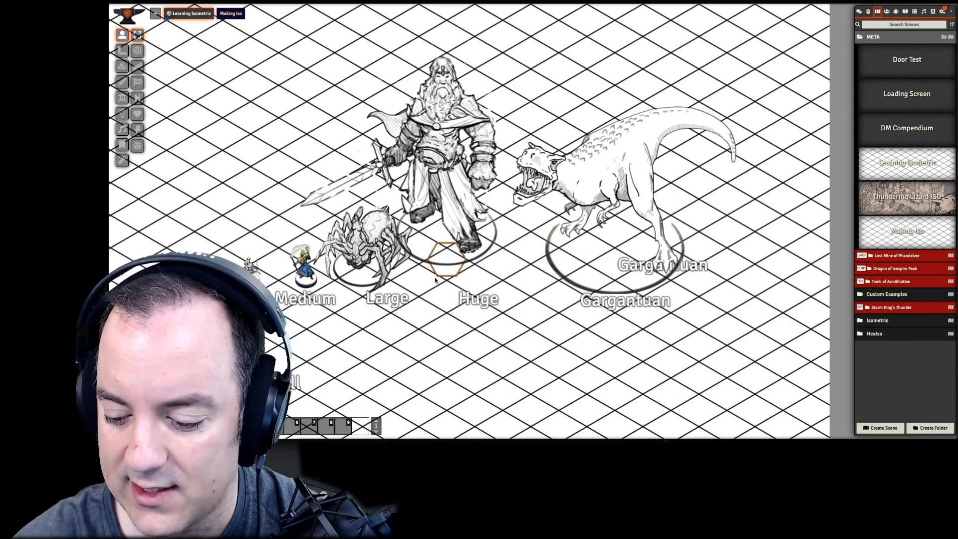
- Step the Huge giant token diagonally back and forth between neighbouring hexes, ending on the hex above its Huge label
{"action": "key", "text": "KP_3"}
{"action": "key", "text": "KP_3"}
{"action": "key", "text": "KP_3"}
{"action": "key", "text": "KP_7"}
{"action": "key", "text": "KP_7"}
{"action": "key", "text": "KP_7"}
{"action": "key", "text": "KP_3"}
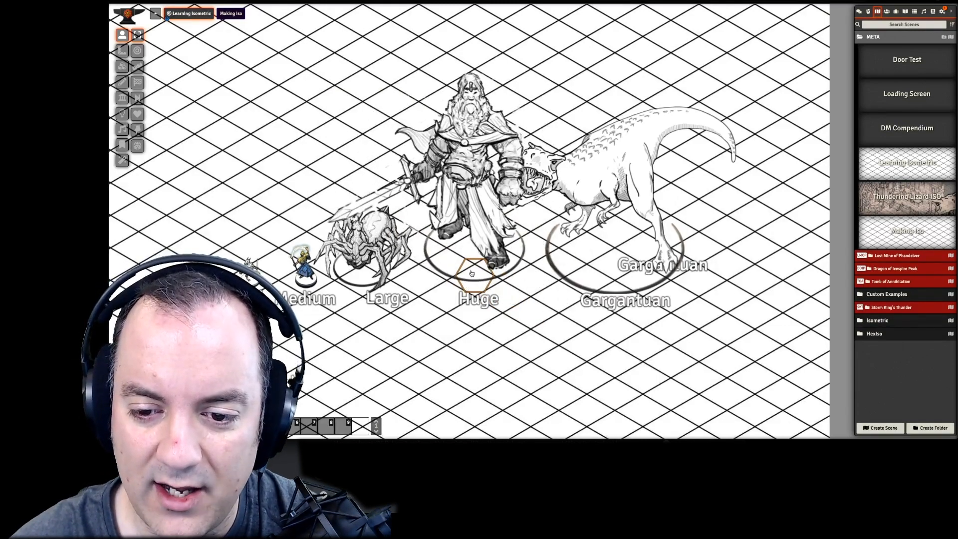
- Move the Huge giant token to a neighbouring hex and onto its label, and return it to the hex above the Huge label
{"action": "key", "text": "KP_3"}
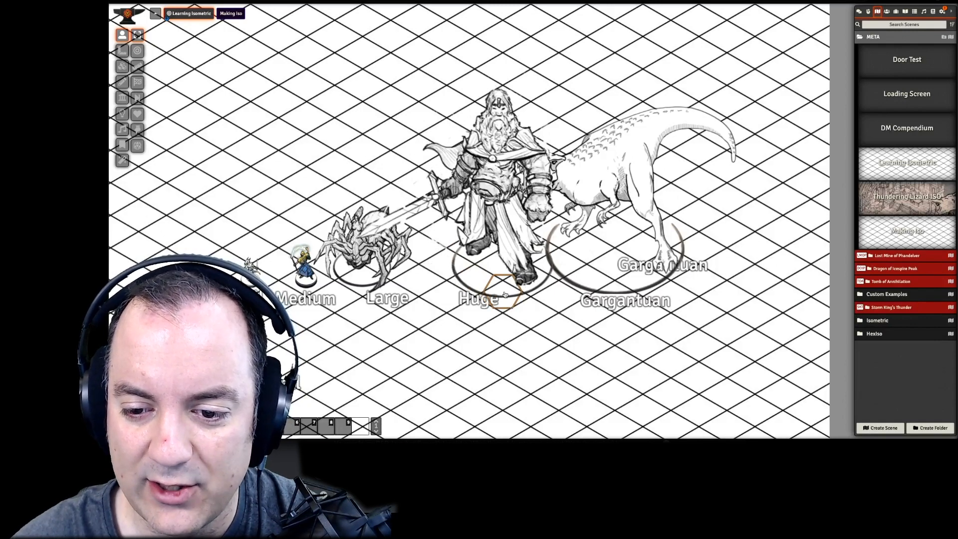
{"action": "left_click_drag", "start_coordinate": [503, 292], "coordinate": [456, 296]}
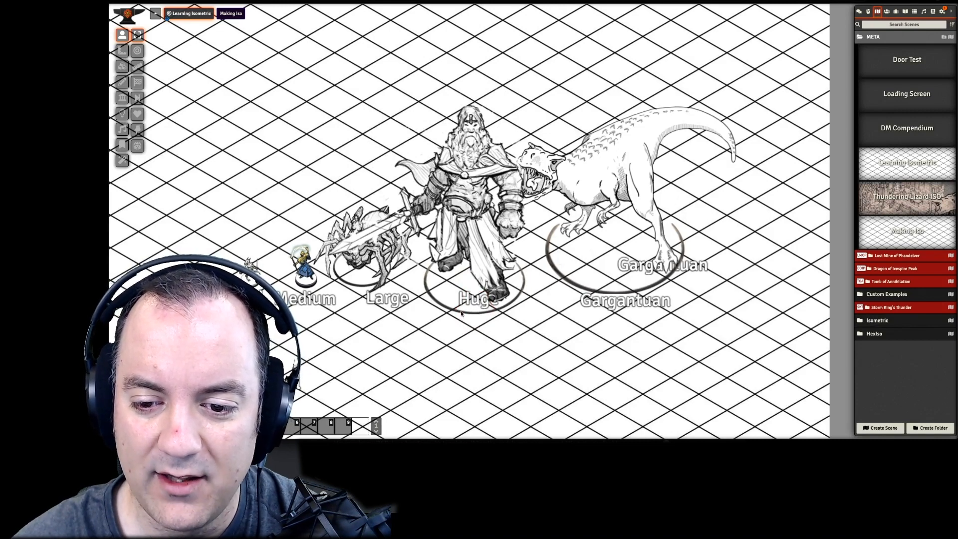
{"action": "left_click_drag", "start_coordinate": [461, 313], "coordinate": [476, 271]}
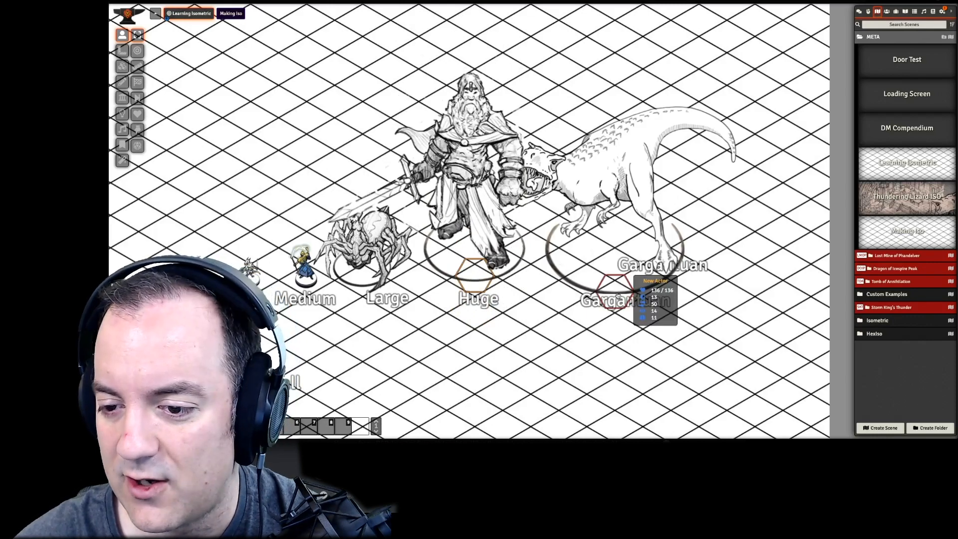
- Place the Medium character token on the Gargantuan dinosaur's back, and select the dinosaur's token so that it is drawn in front
{"action": "left_click", "coordinate": [618, 295]}
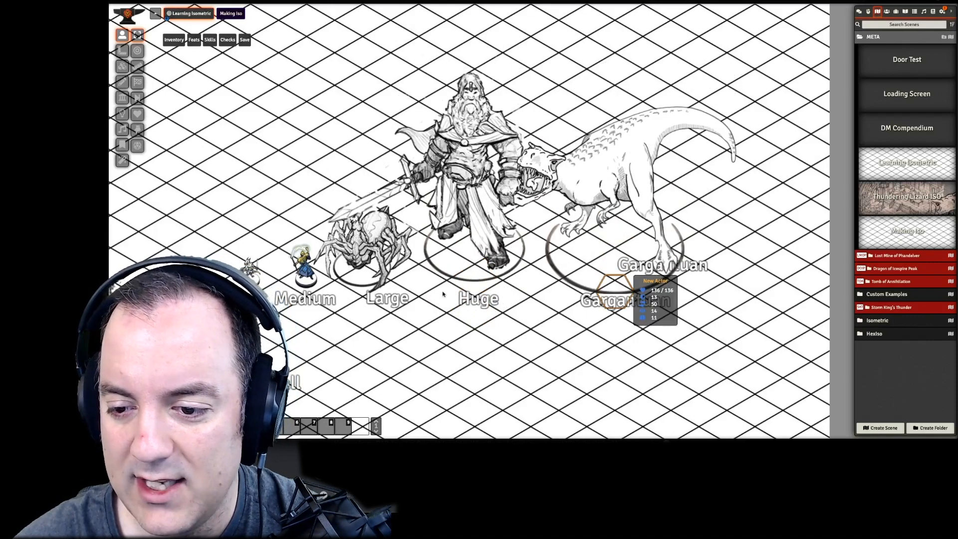
{"action": "left_click", "coordinate": [302, 269]}
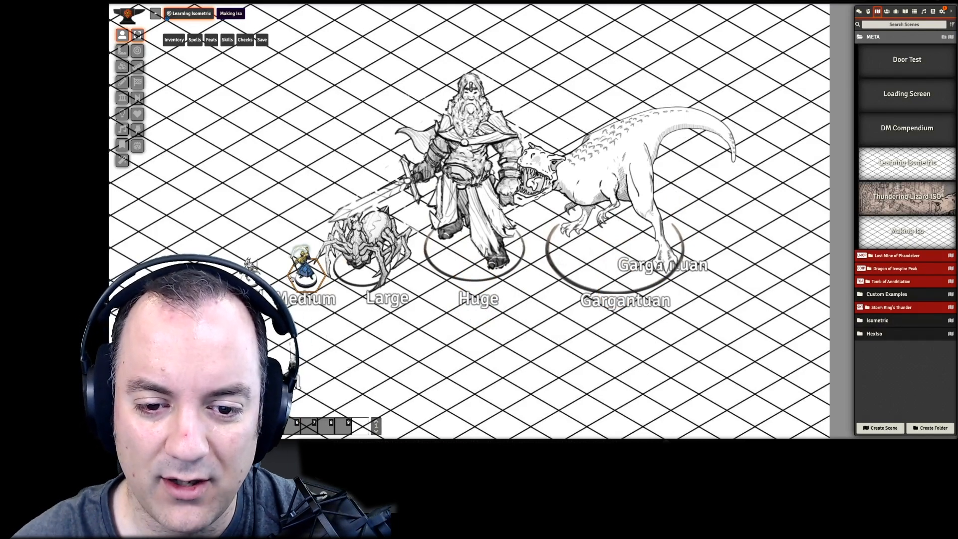
{"action": "left_click_drag", "start_coordinate": [302, 281], "coordinate": [587, 176]}
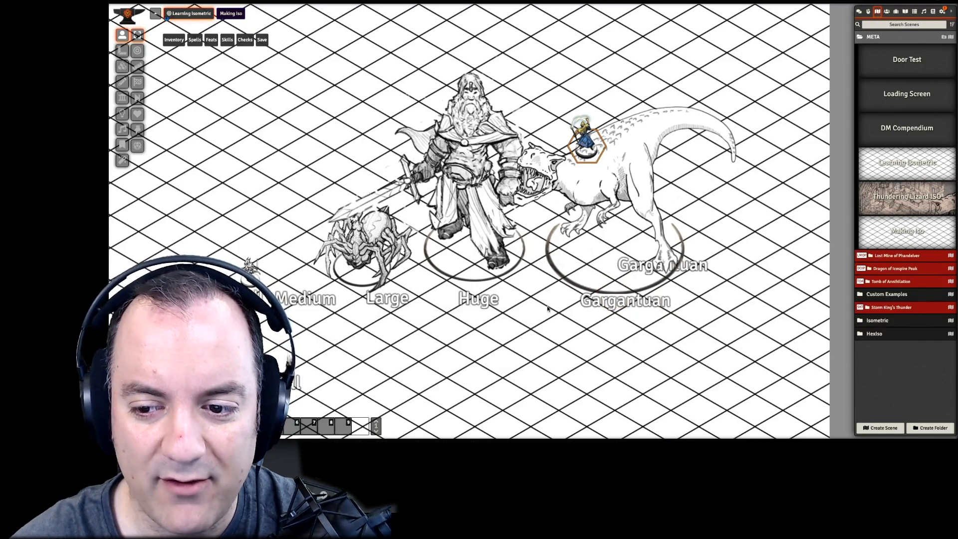
{"action": "left_click", "coordinate": [566, 176]}
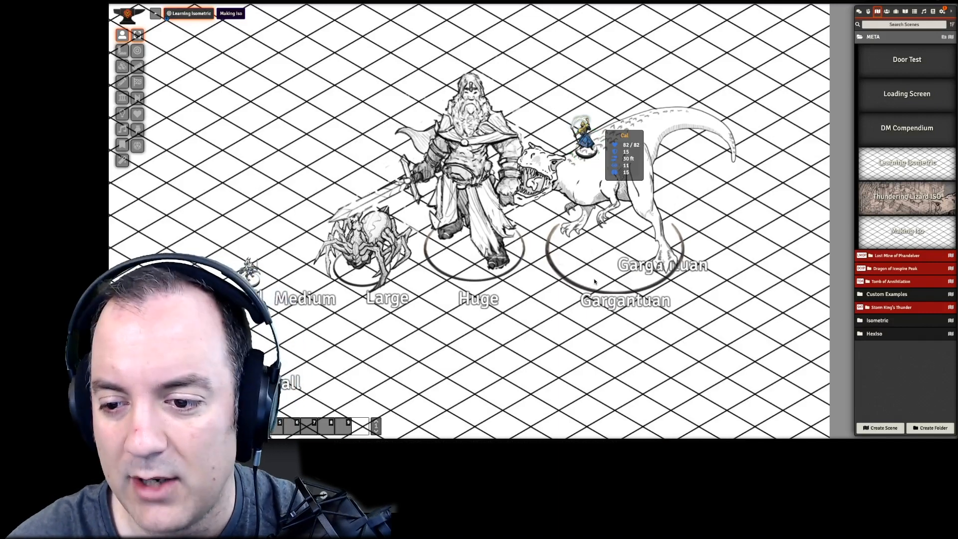
{"action": "left_click", "coordinate": [617, 289]}
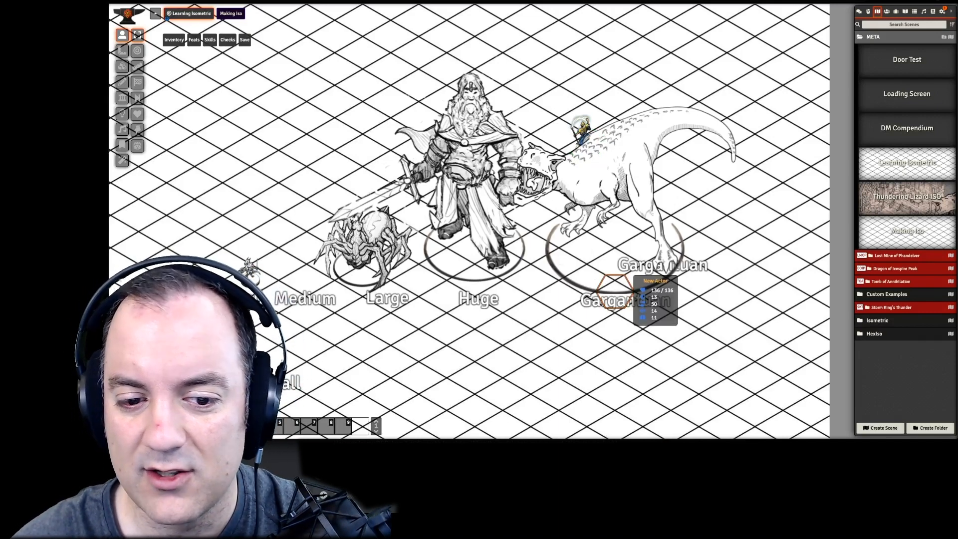
- Copy the kobold token from the Small spot and paste more than a dozen copies over and around the Gargantuan dinosaur
{"action": "left_click", "coordinate": [250, 270]}
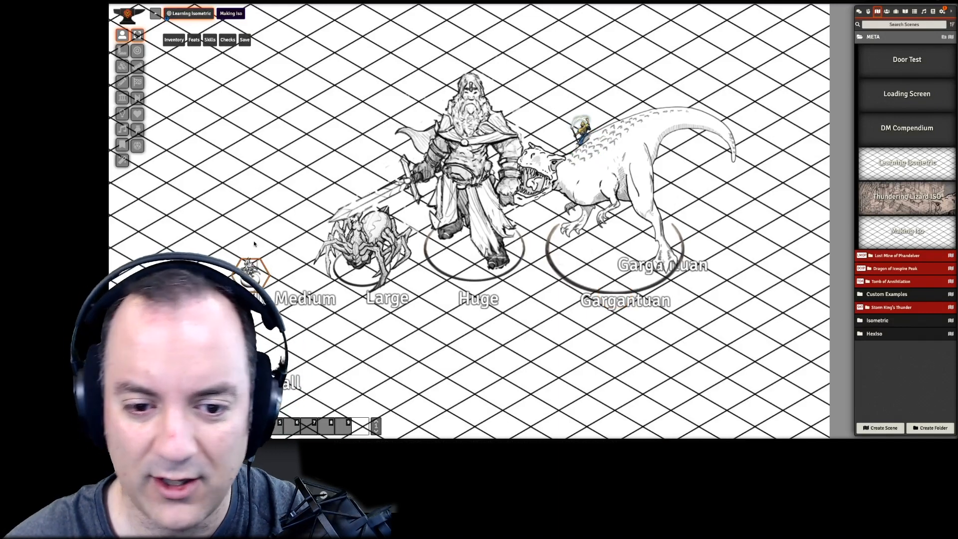
{"action": "key", "text": "ctrl+c"}
{"action": "key", "text": "ctrl+c"}
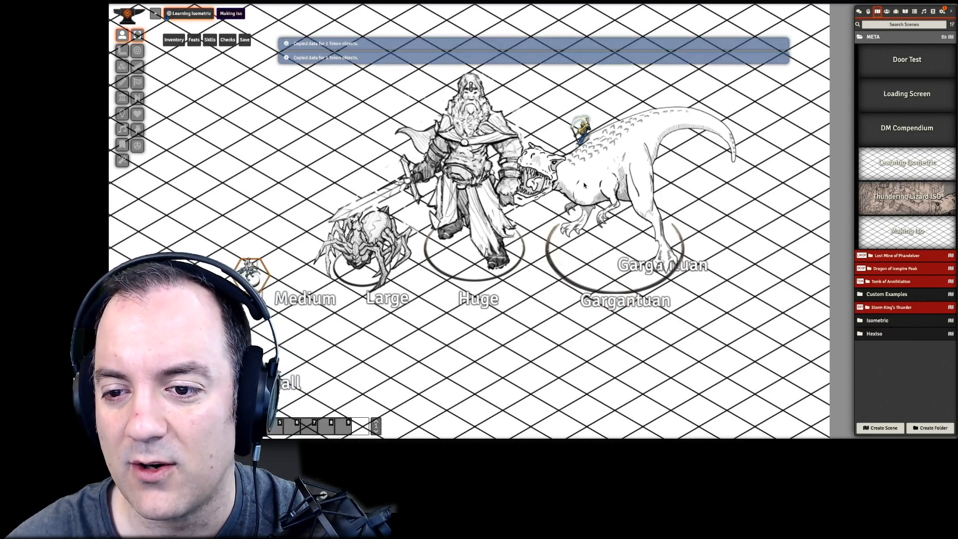
{"action": "key", "text": "ctrl+c"}
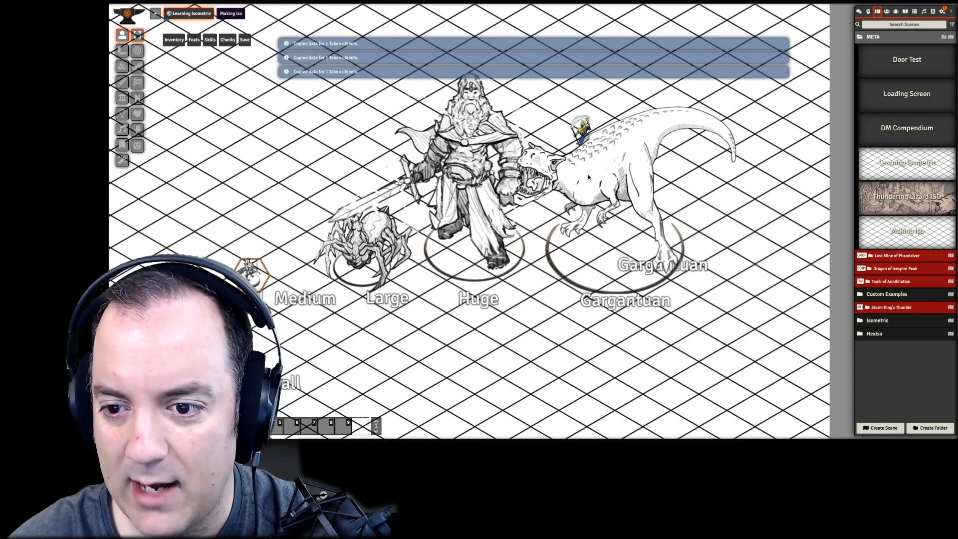
{"action": "key", "text": "ctrl+v"}
{"action": "key", "text": "ctrl+v"}
{"action": "key", "text": "ctrl+v"}
{"action": "key", "text": "ctrl+v"}
{"action": "key", "text": "ctrl+v"}
{"action": "key", "text": "ctrl+v"}
{"action": "key", "text": "ctrl+v"}
{"action": "key", "text": "ctrl+v"}
{"action": "key", "text": "ctrl+v"}
{"action": "key", "text": "ctrl+v"}
{"action": "key", "text": "ctrl+v"}
{"action": "key", "text": "ctrl+v"}
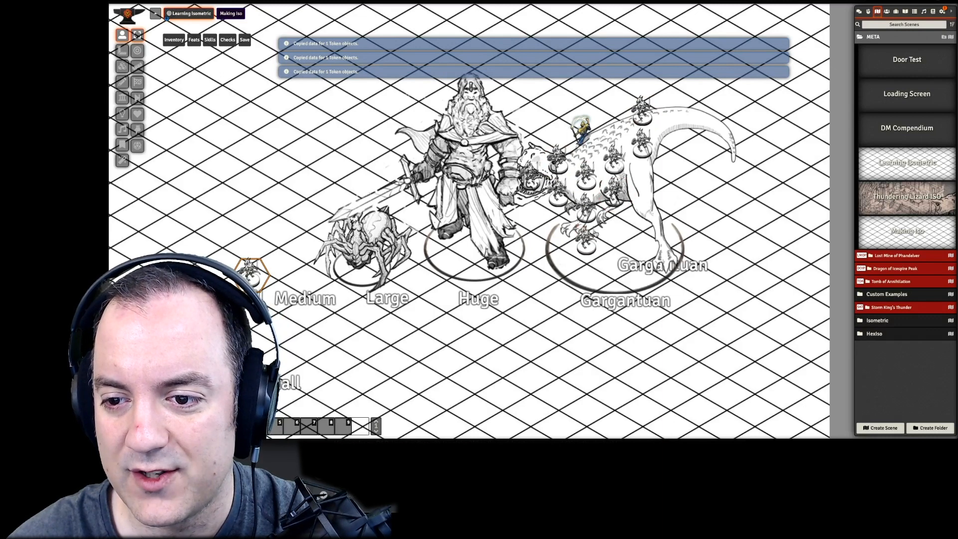
{"action": "key", "text": "ctrl+v"}
{"action": "key", "text": "ctrl+v"}
{"action": "key", "text": "ctrl+v"}
{"action": "key", "text": "ctrl+v"}
{"action": "key", "text": "ctrl+v"}
{"action": "key", "text": "ctrl+v"}
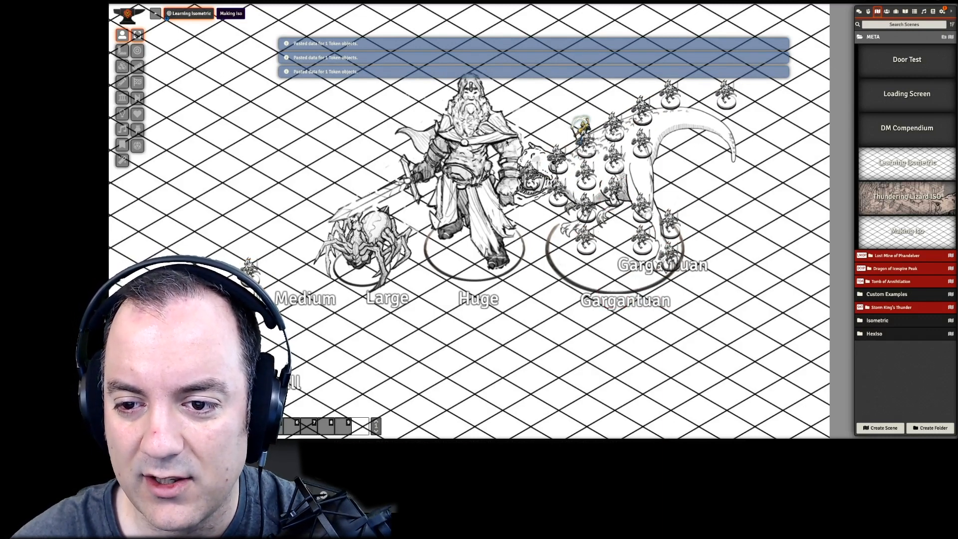
- Select the Gargantuan dinosaur token among the kobolds and roll its Bite attack several times with the chat log shown
{"action": "mouse_move", "coordinate": [616, 290]}
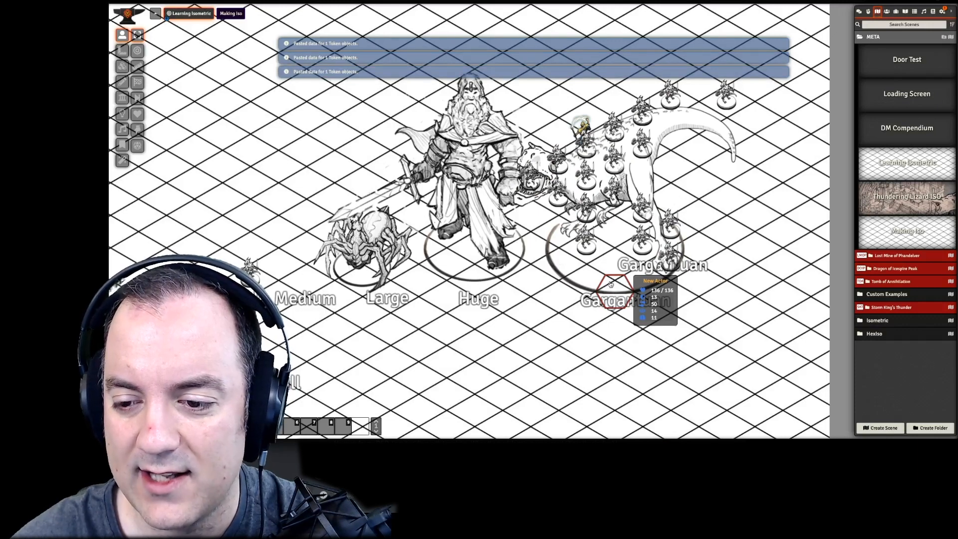
{"action": "key", "text": "Delete"}
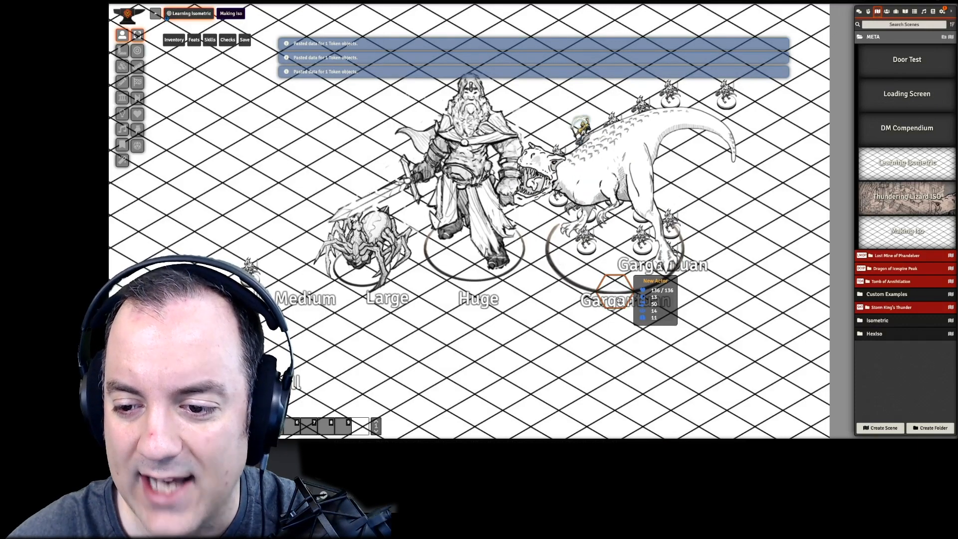
{"action": "left_click", "coordinate": [615, 296]}
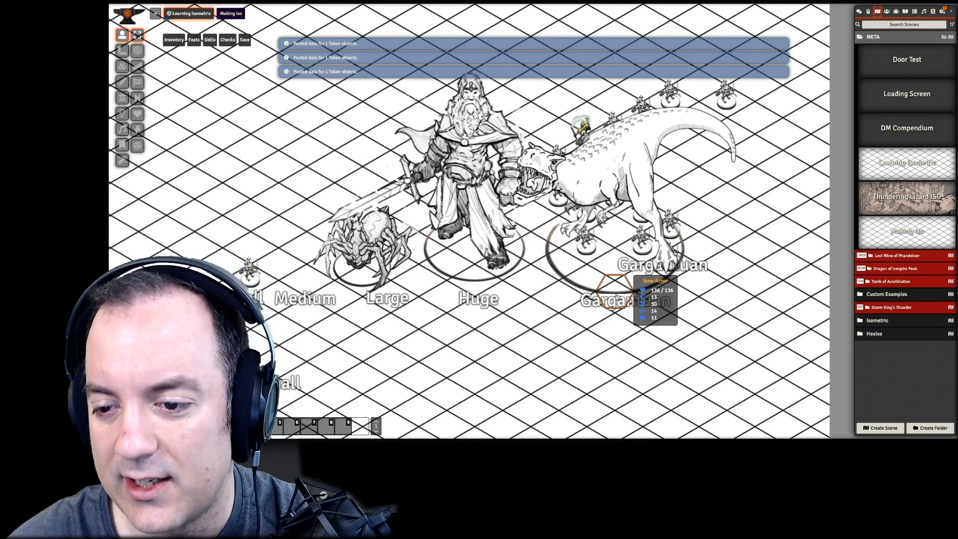
{"action": "mouse_move", "coordinate": [175, 44]}
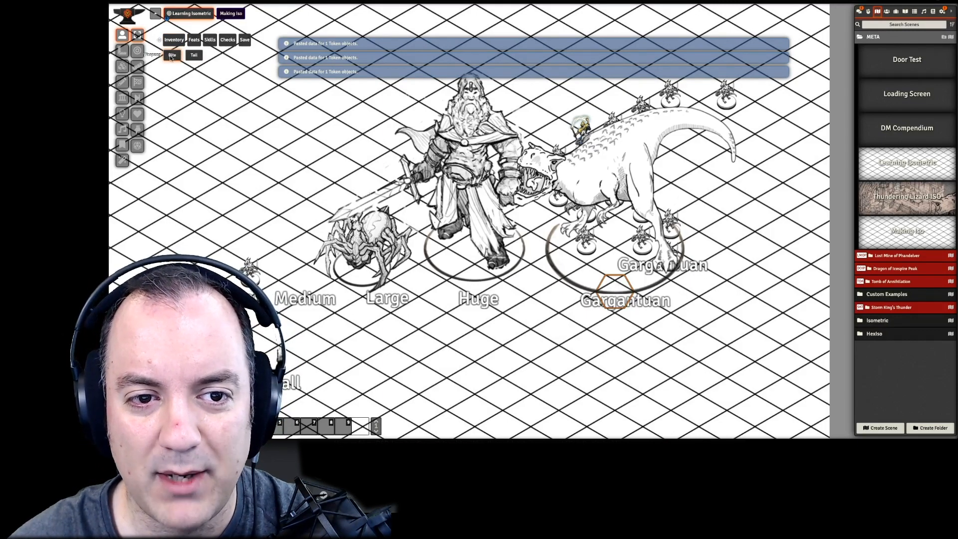
{"action": "left_click", "coordinate": [859, 11]}
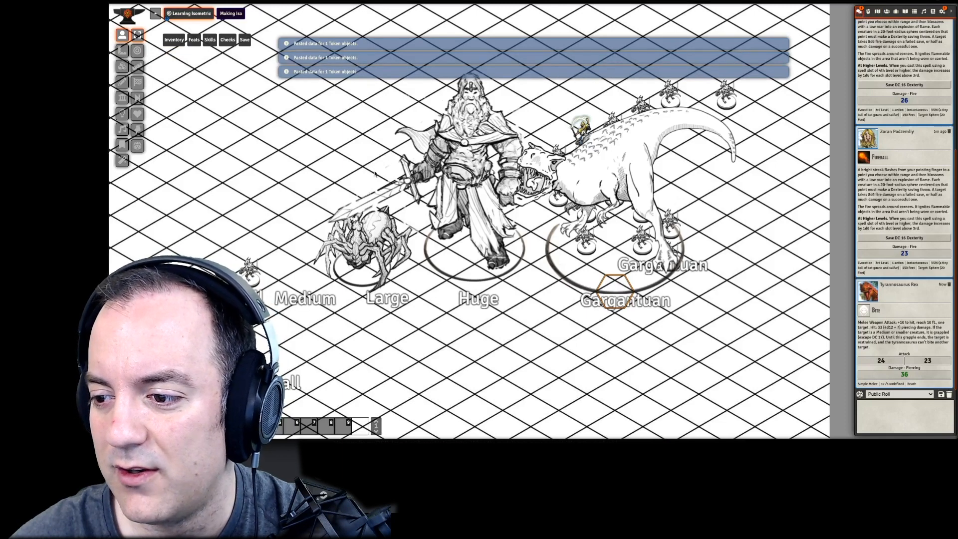
{"action": "left_click", "coordinate": [168, 59]}
{"action": "left_click", "coordinate": [168, 59]}
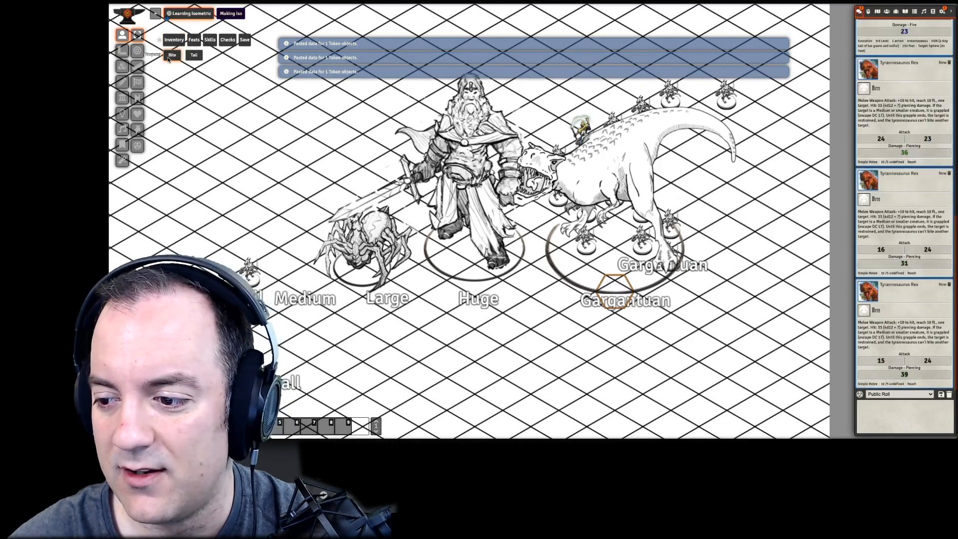
{"action": "left_click", "coordinate": [168, 59]}
{"action": "left_click", "coordinate": [168, 58]}
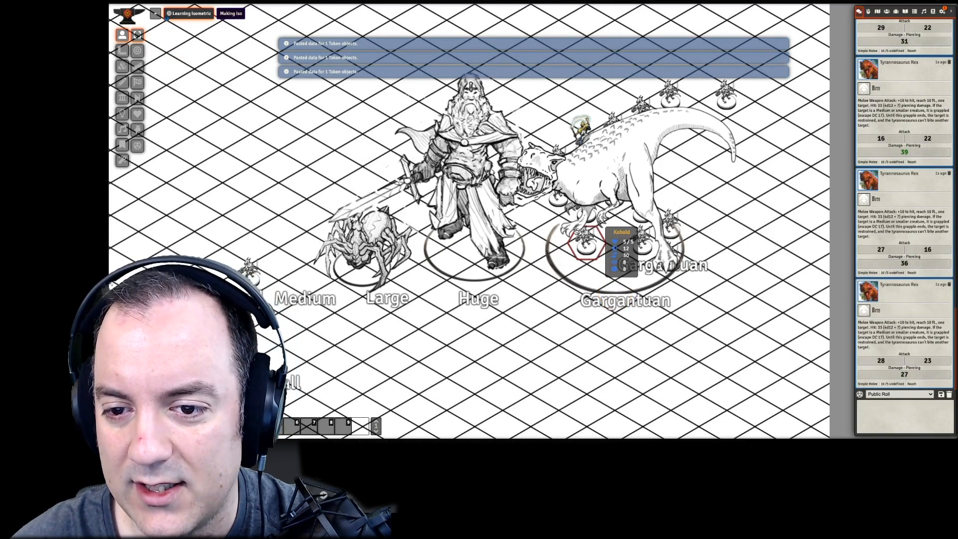
- Move the kobold above the dinosaur's tail to the open hexes below the Gargantuan label, and check the speed on its sheet
{"action": "left_click_drag", "start_coordinate": [512, 291], "coordinate": [547, 316]}
{"action": "left_click_drag", "start_coordinate": [586, 281], "coordinate": [558, 293]}
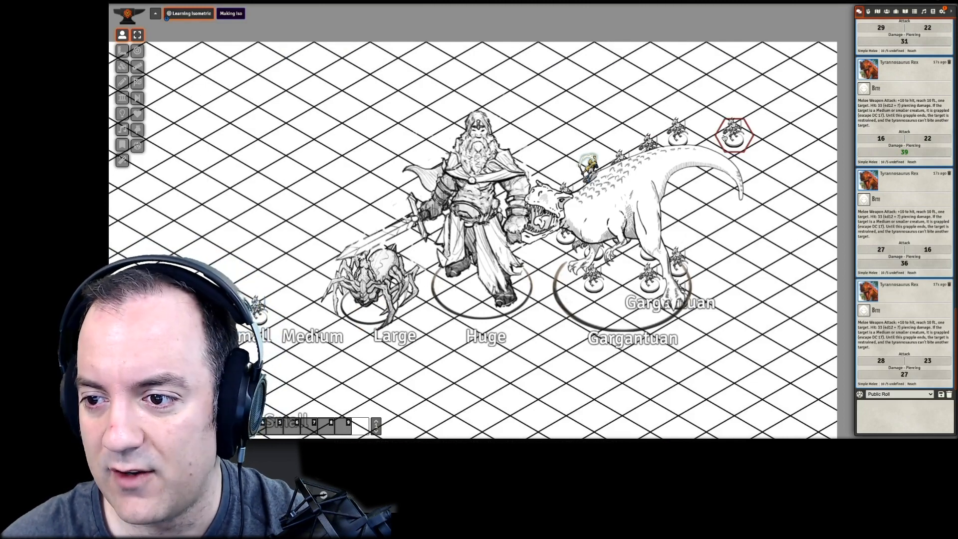
{"action": "left_click_drag", "start_coordinate": [732, 132], "coordinate": [593, 386]}
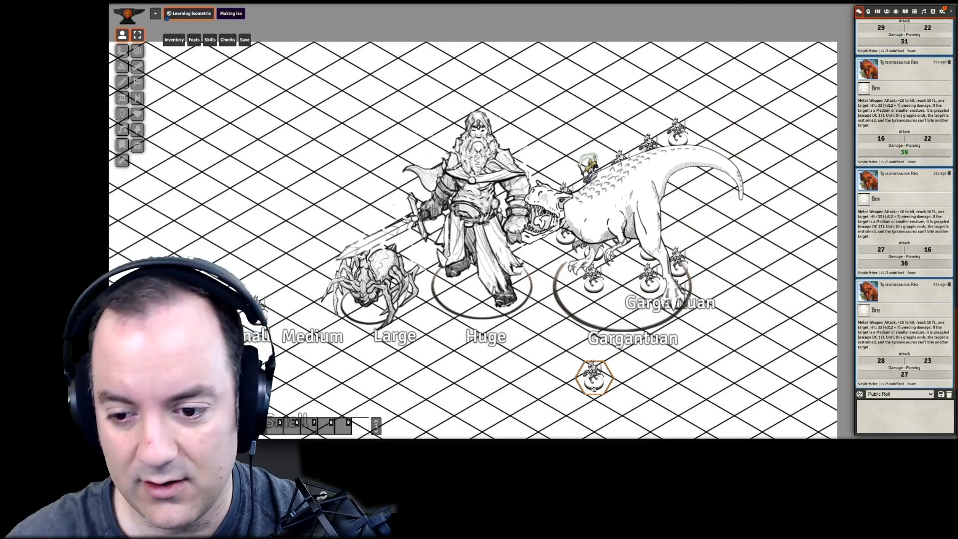
{"action": "double_click", "coordinate": [593, 383]}
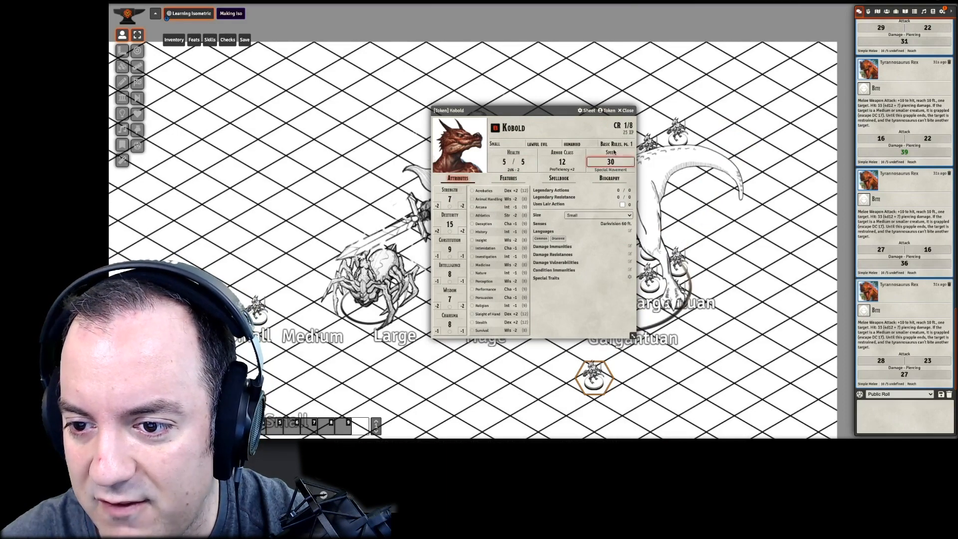
{"action": "left_click", "coordinate": [624, 110]}
{"action": "left_click_drag", "start_coordinate": [593, 382], "coordinate": [594, 415]}
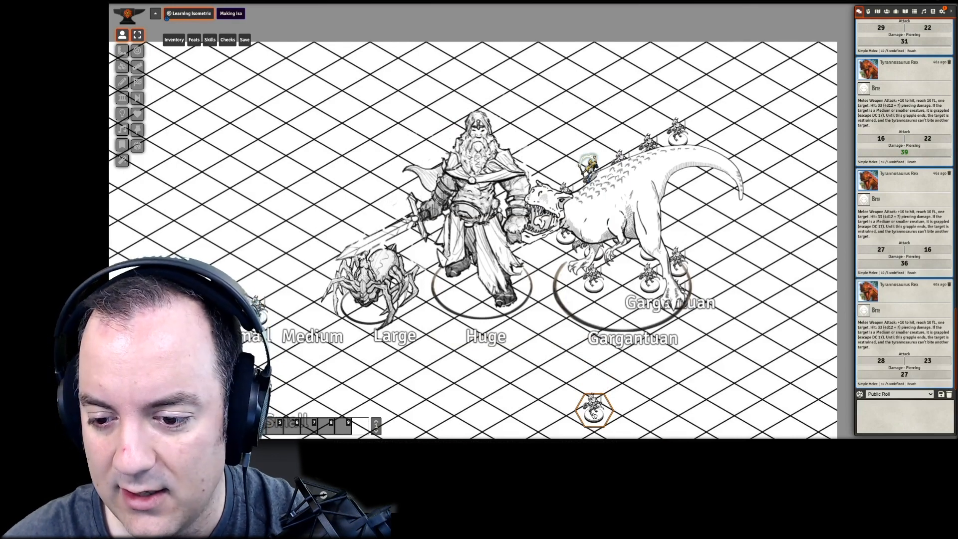
- Move the kobold 30 ft to the hex between the Large spider and the Huge giant, and on to the hexes beside the giant's head
{"action": "left_click_drag", "start_coordinate": [594, 415], "coordinate": [417, 319]}
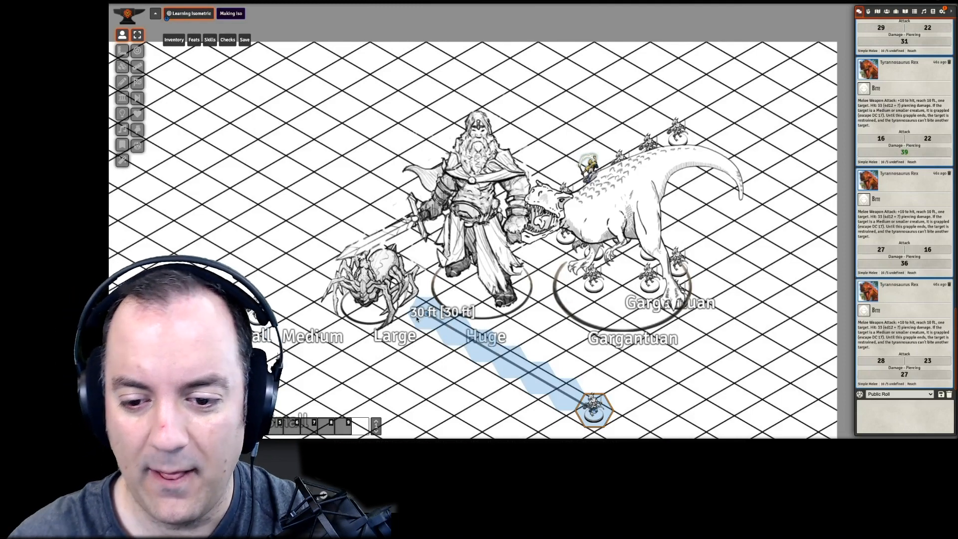
{"action": "left_click_drag", "start_coordinate": [506, 380], "coordinate": [411, 315]}
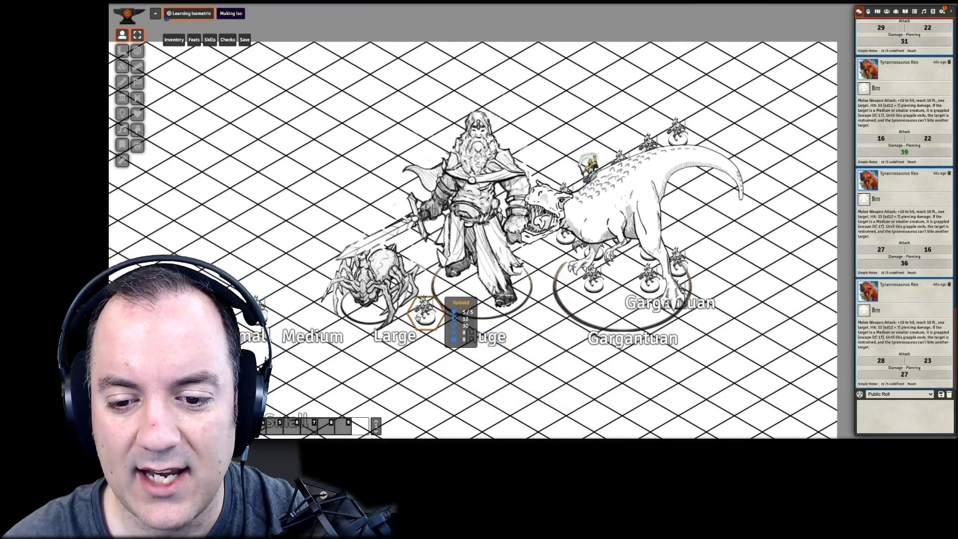
{"action": "left_click_drag", "start_coordinate": [418, 317], "coordinate": [425, 160]}
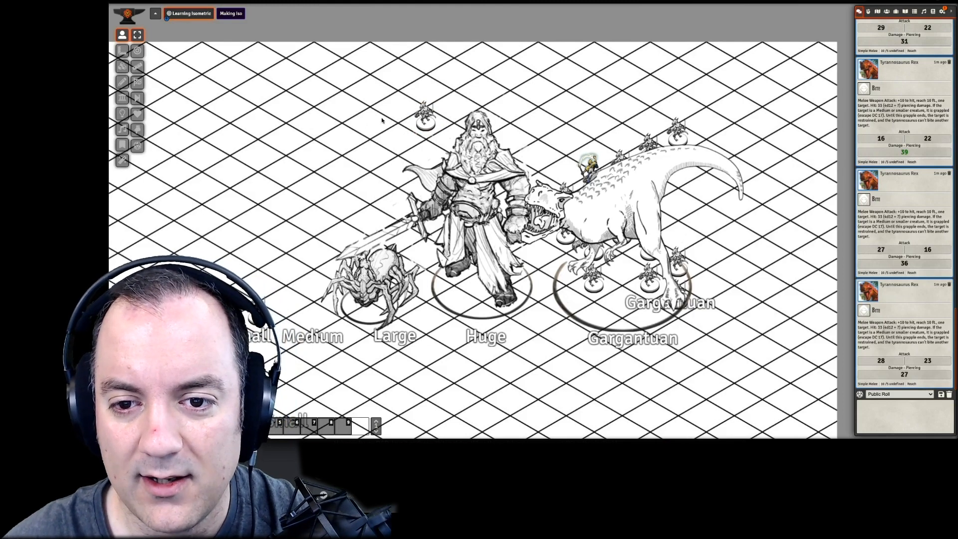
- Bring the kobold above the Large spider, move it 35 ft along a ruler path to the scene's far empty side, and deselect it
{"action": "left_click_drag", "start_coordinate": [425, 117], "coordinate": [171, 171]}
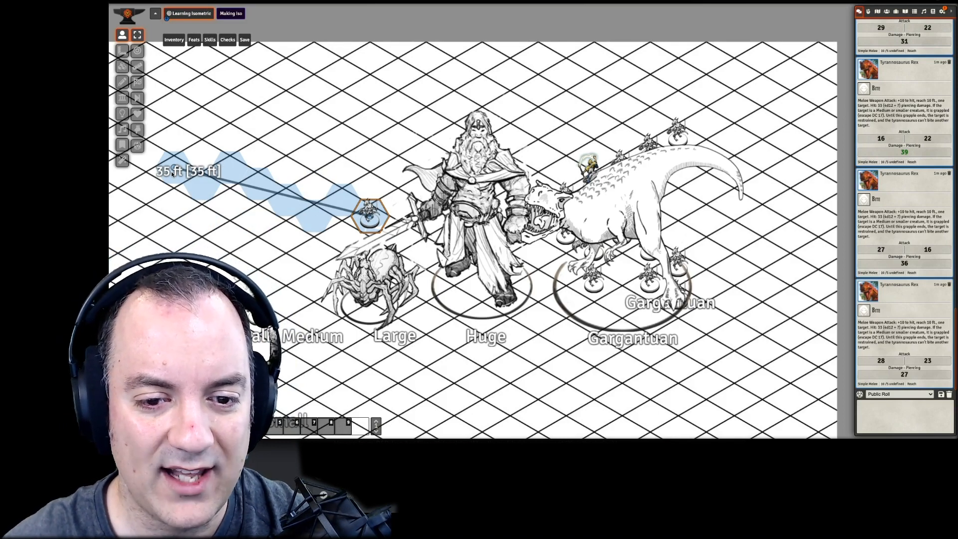
{"action": "left_click_drag", "start_coordinate": [171, 171], "coordinate": [172, 172]}
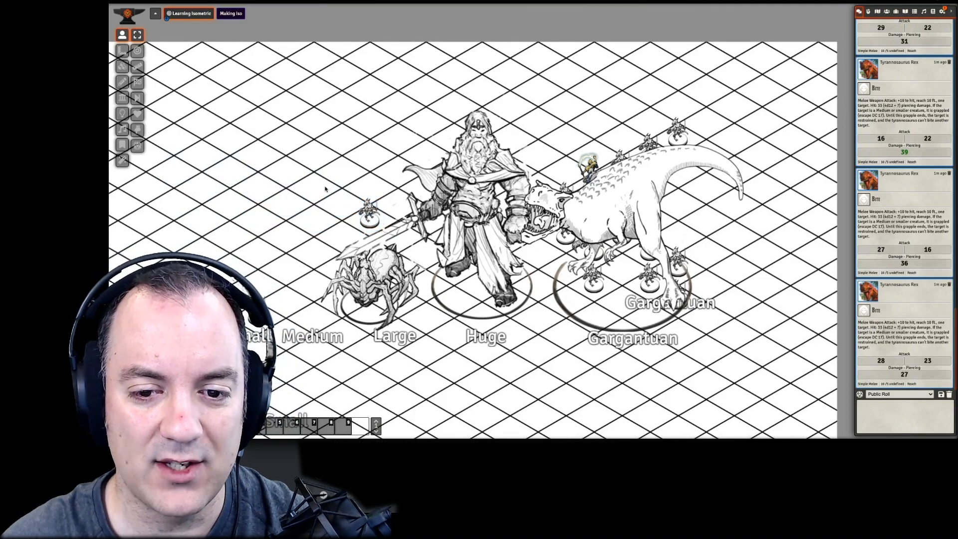
{"action": "left_click_drag", "start_coordinate": [368, 222], "coordinate": [170, 169]}
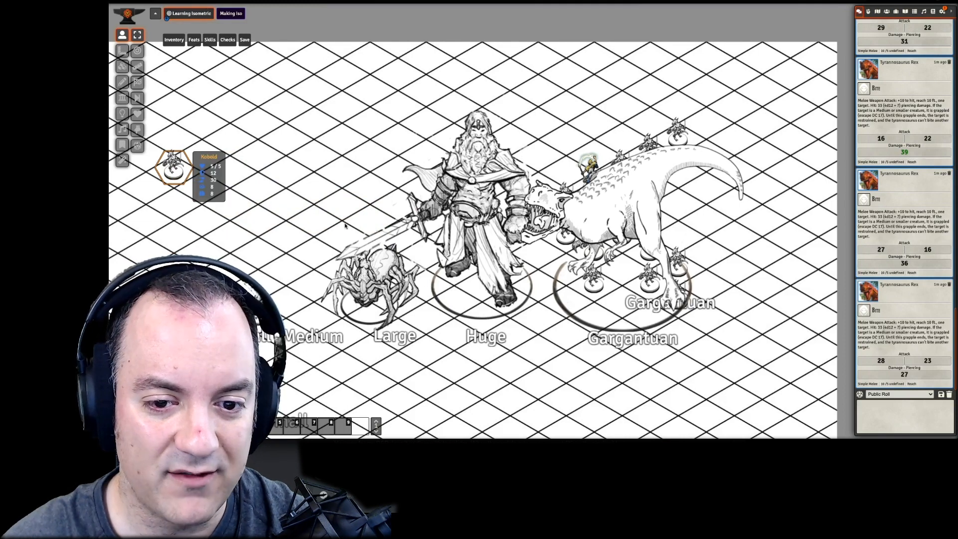
{"action": "mouse_move", "coordinate": [173, 174]}
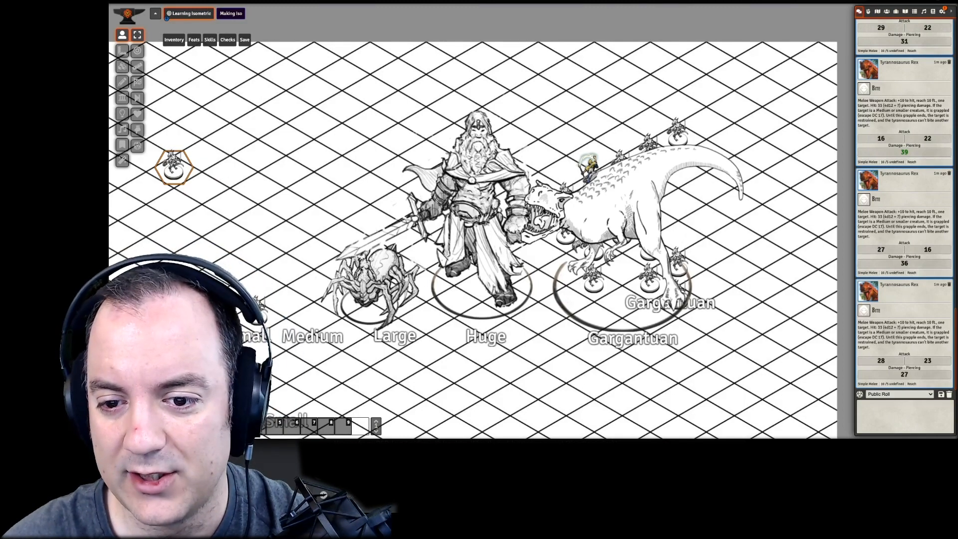
{"action": "left_click", "coordinate": [227, 199]}
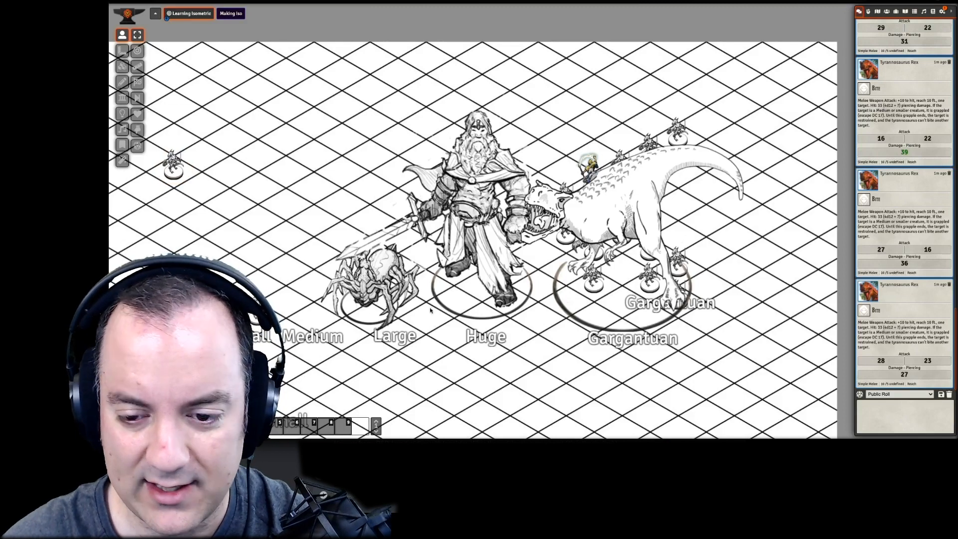
- Select the Large spider token and shift it slightly so that its base sits level with the Large label
{"action": "left_click", "coordinate": [352, 316]}
{"action": "left_click_drag", "start_coordinate": [352, 316], "coordinate": [373, 317]}
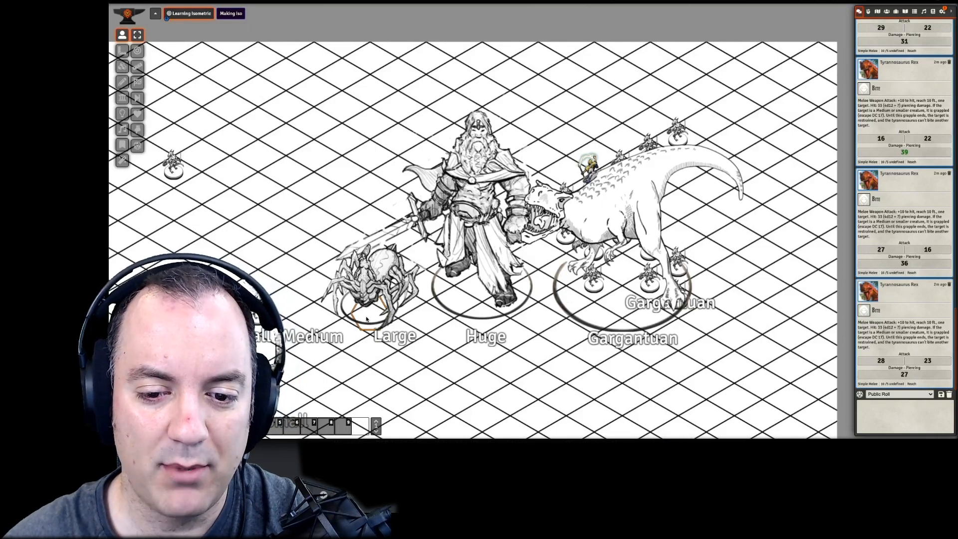
{"action": "mouse_move", "coordinate": [367, 318]}
{"action": "left_mouse_down"}
{"action": "mouse_move", "coordinate": [341, 317]}
{"action": "mouse_move", "coordinate": [349, 317]}
{"action": "mouse_move", "coordinate": [344, 345]}
{"action": "mouse_move", "coordinate": [388, 357]}
{"action": "mouse_move", "coordinate": [372, 290]}
{"action": "mouse_move", "coordinate": [373, 320]}
{"action": "left_mouse_up"}
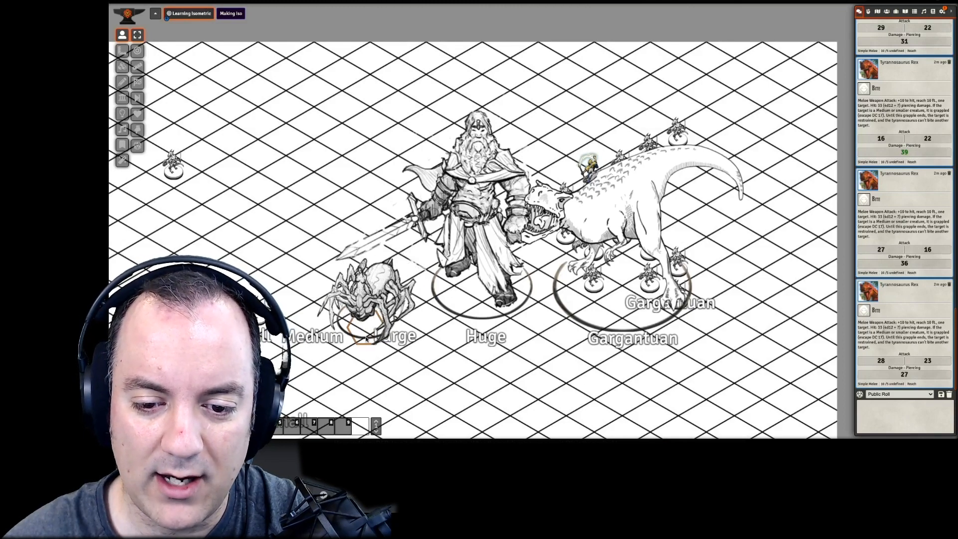
{"action": "mouse_move", "coordinate": [359, 325]}
{"action": "left_mouse_down"}
{"action": "mouse_move", "coordinate": [374, 316]}
{"action": "mouse_move", "coordinate": [378, 330]}
{"action": "mouse_move", "coordinate": [363, 329]}
{"action": "mouse_move", "coordinate": [371, 318]}
{"action": "left_mouse_up"}
{"action": "scroll", "coordinate": [371, 319], "scroll_direction": "down", "scroll_amount": 4}
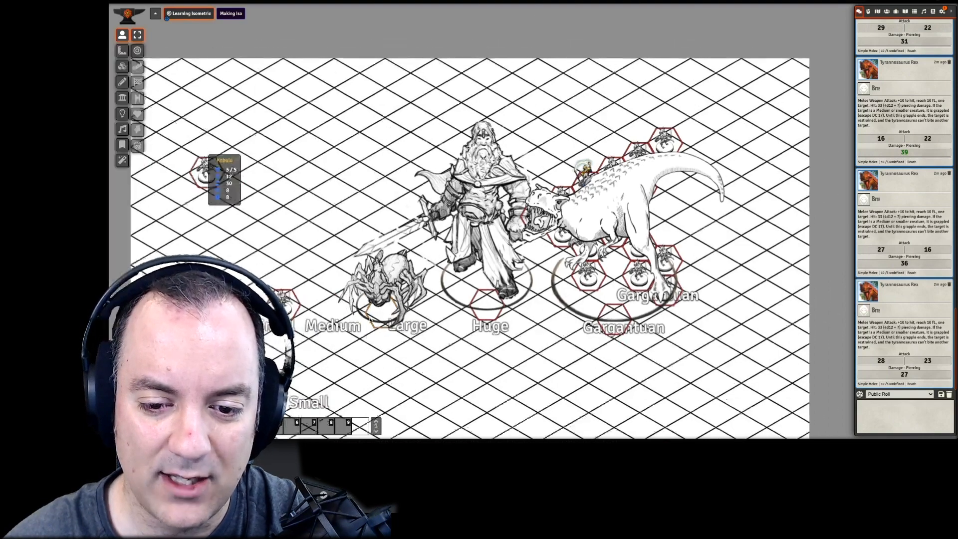
- Rotate the Large spider token so that it faces the other way
{"action": "scroll", "coordinate": [371, 318], "scroll_direction": "up", "scroll_amount": 4}
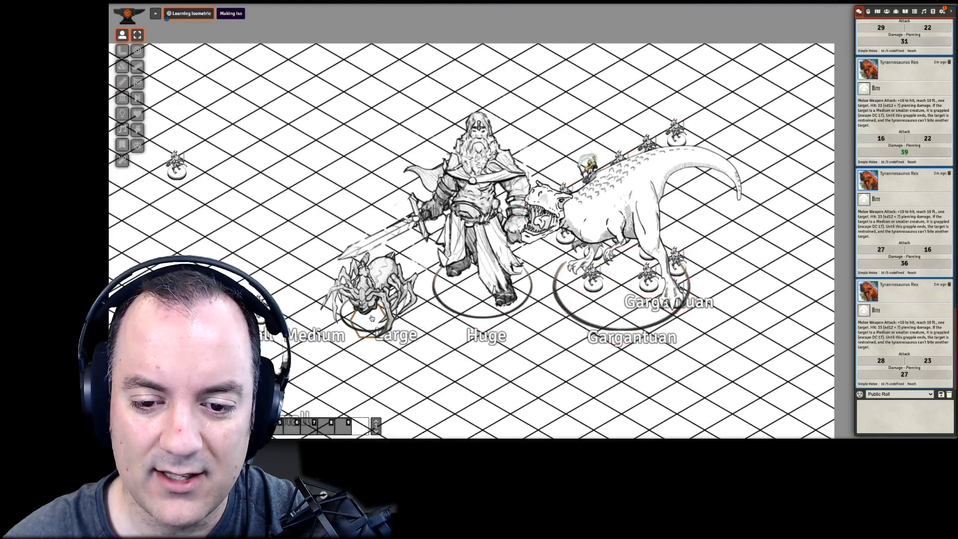
{"action": "scroll", "coordinate": [371, 318], "scroll_direction": "up", "scroll_amount": 5}
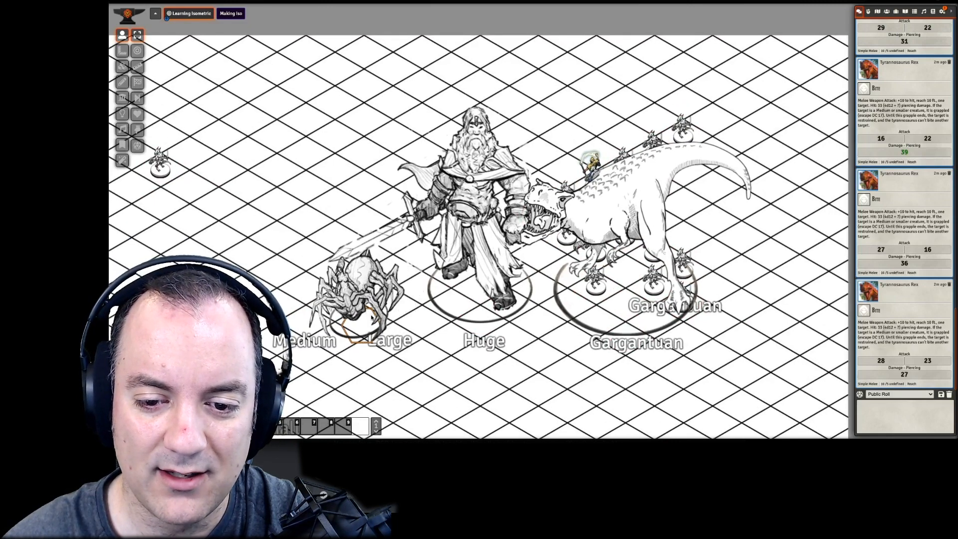
{"action": "scroll", "coordinate": [372, 318], "scroll_direction": "up", "scroll_amount": 4}
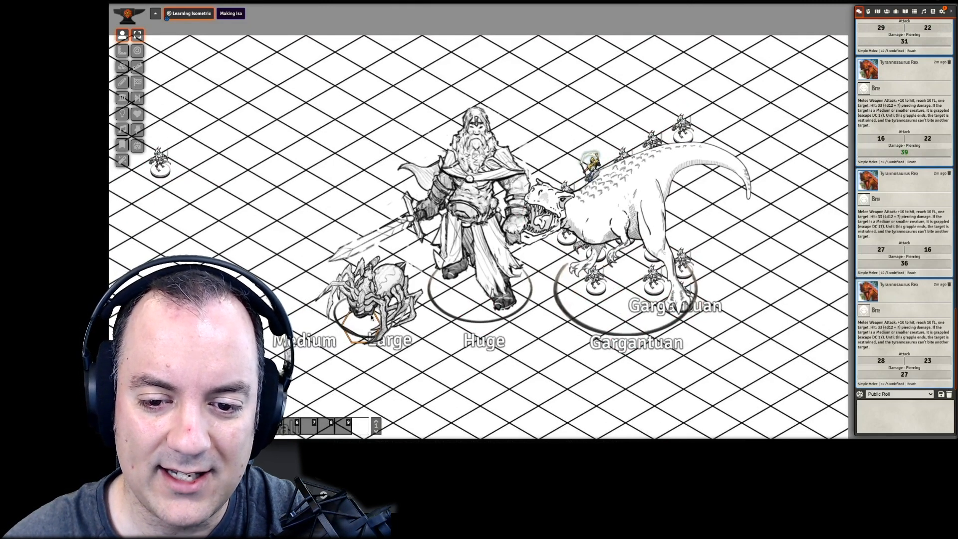
{"action": "scroll", "coordinate": [371, 318], "scroll_direction": "up", "scroll_amount": 2}
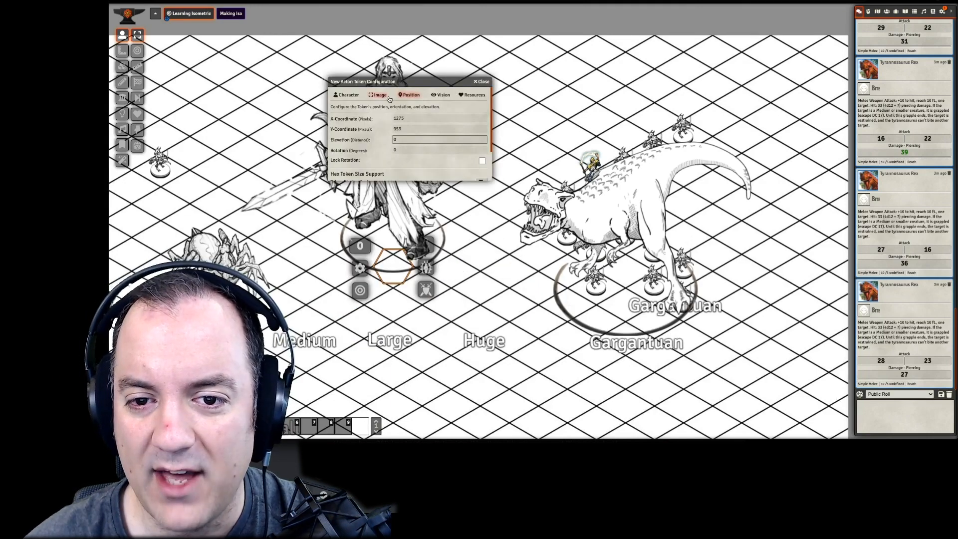
- Mirror the giant token's image horizontally and update the token
{"action": "left_click", "coordinate": [388, 100]}
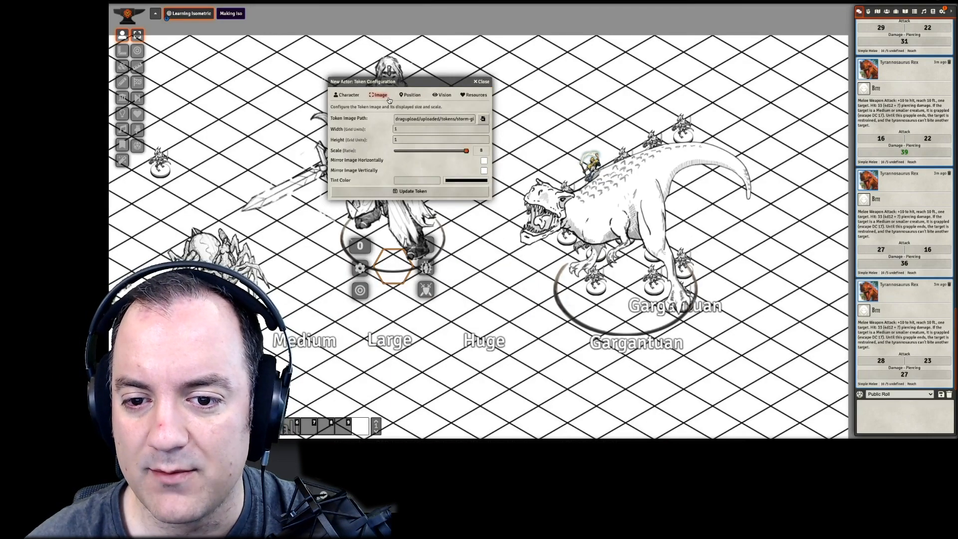
{"action": "left_click", "coordinate": [483, 161]}
{"action": "left_click", "coordinate": [458, 192]}
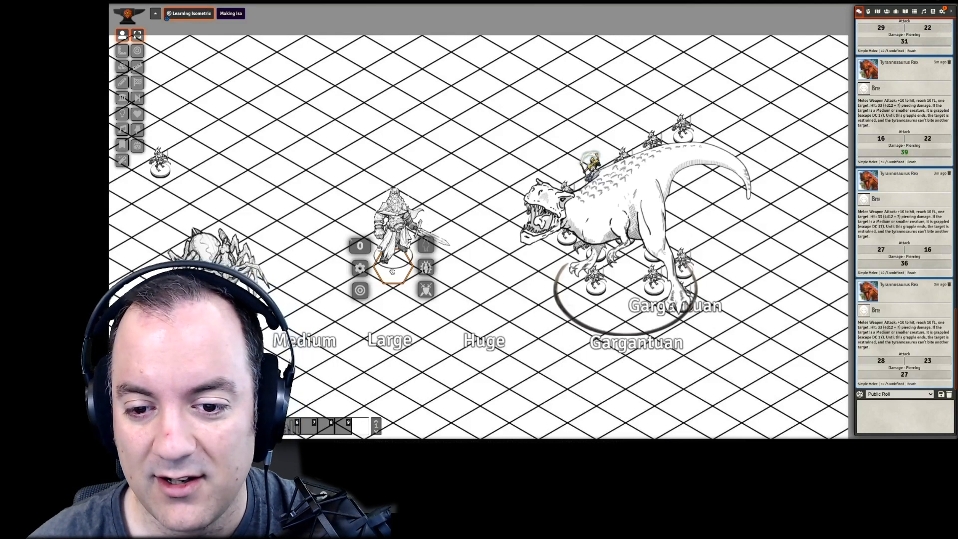
- Move the small giant token one hex closer to the spider, above the gap between the Medium and Large labels
{"action": "left_click_drag", "start_coordinate": [397, 222], "coordinate": [282, 247]}
{"action": "left_click_drag", "start_coordinate": [267, 308], "coordinate": [324, 281]}
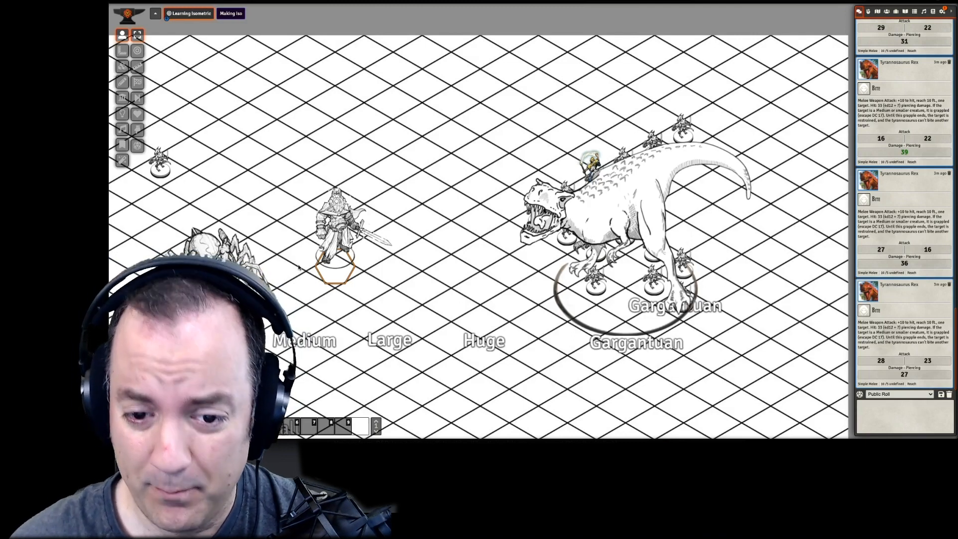
{"action": "mouse_move", "coordinate": [336, 279]}
{"action": "left_mouse_down"}
{"action": "mouse_move", "coordinate": [311, 247]}
{"action": "mouse_move", "coordinate": [331, 270]}
{"action": "left_mouse_up"}
- Turn off horizontal mirroring in the small giant's token configuration and update the token
{"action": "right_click", "coordinate": [331, 270]}
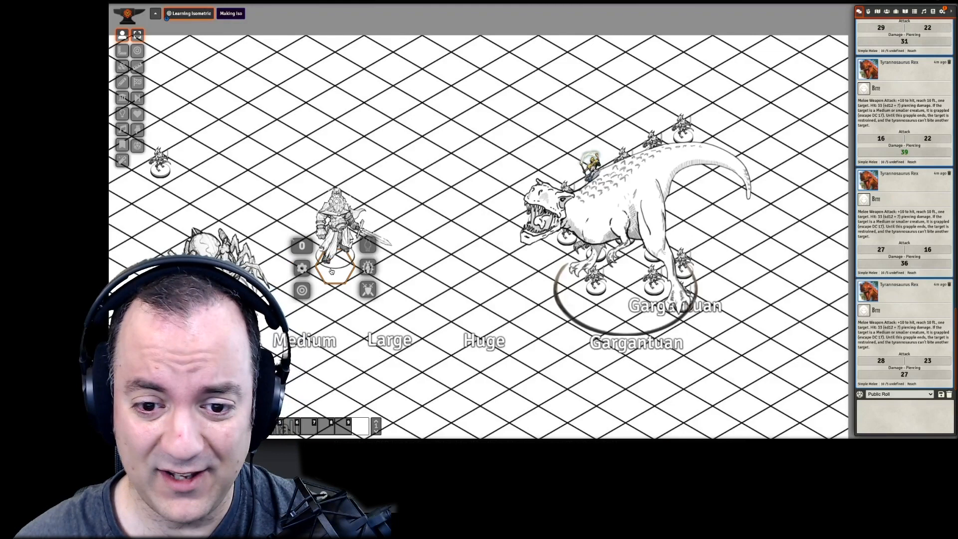
{"action": "left_click", "coordinate": [302, 268]}
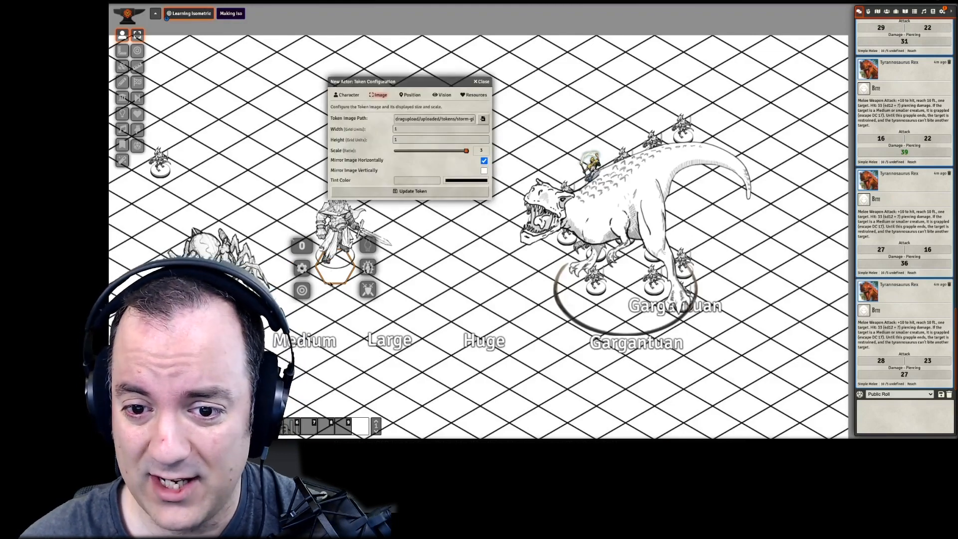
{"action": "left_click", "coordinate": [467, 190]}
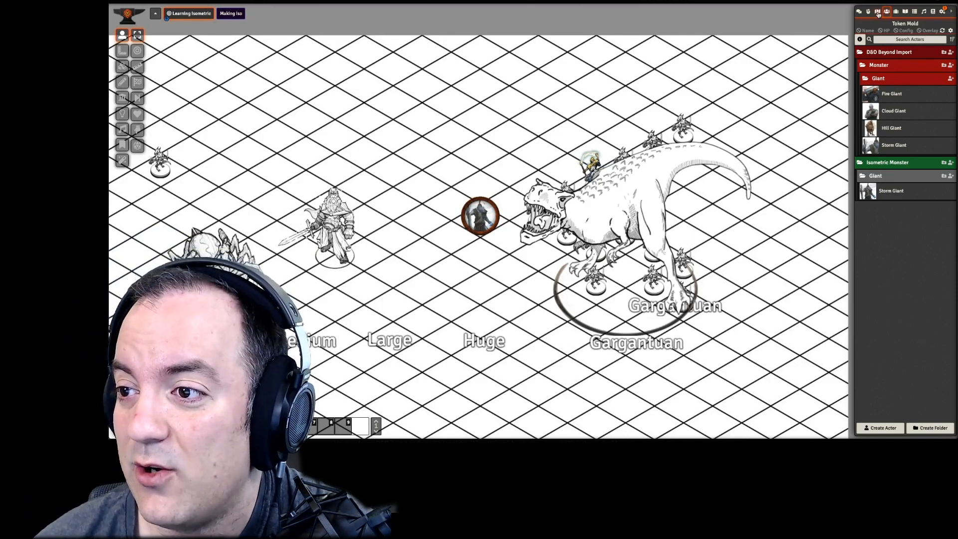
- Activate the Thundering Lizard ISO scene
{"action": "left_click", "coordinate": [878, 11]}
{"action": "right_click", "coordinate": [888, 213]}
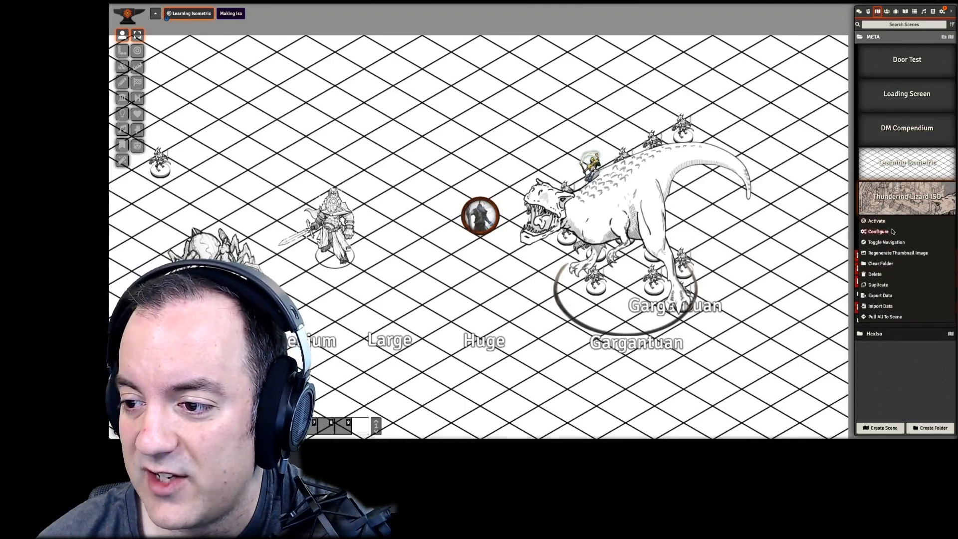
{"action": "left_click", "coordinate": [887, 221]}
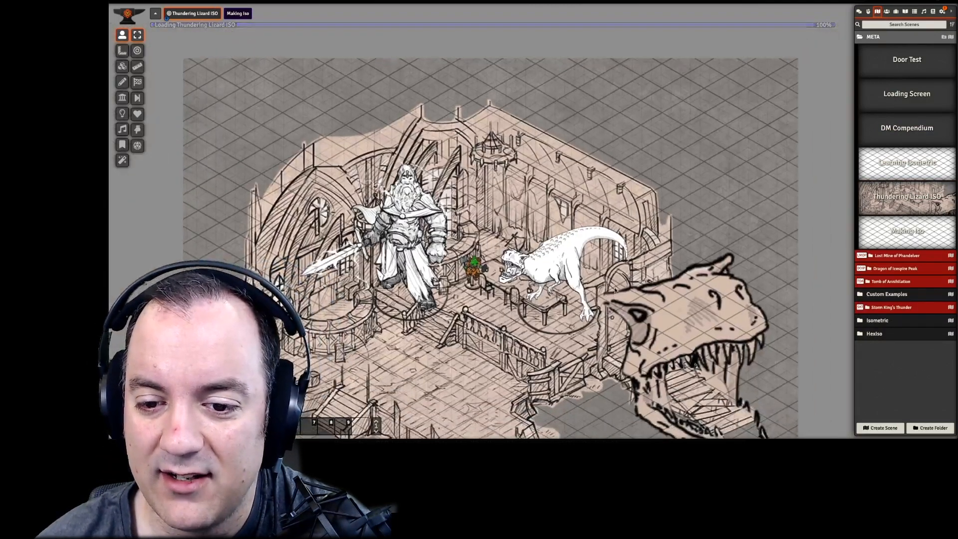
- Select the small green character token, and move the giant away from it onto the open floor in front of the round bar
{"action": "left_click_drag", "start_coordinate": [614, 290], "coordinate": [616, 151]}
{"action": "scroll", "coordinate": [573, 138], "scroll_direction": "up", "scroll_amount": 6}
{"action": "left_click_drag", "start_coordinate": [463, 90], "coordinate": [508, 205]}
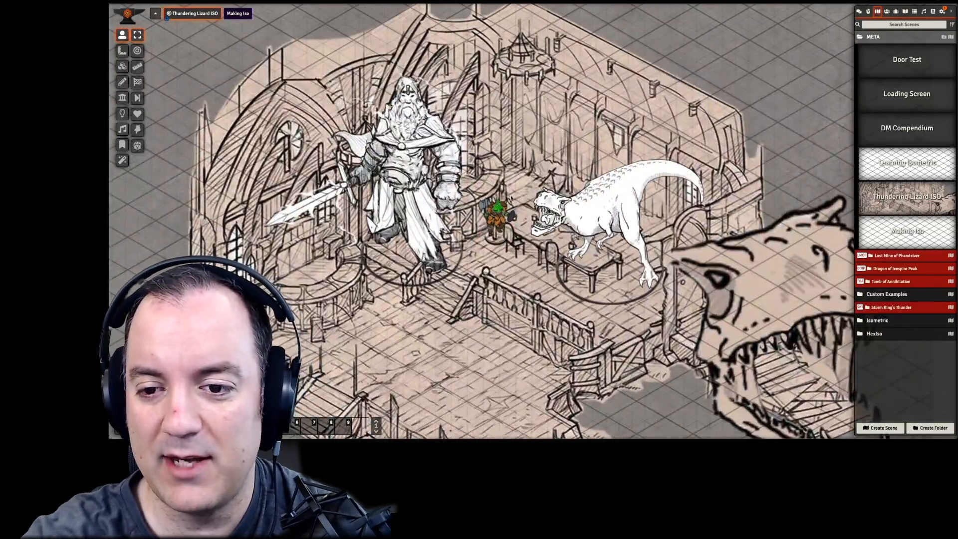
{"action": "mouse_move", "coordinate": [494, 236]}
{"action": "left_mouse_down"}
{"action": "mouse_move", "coordinate": [494, 193]}
{"action": "mouse_move", "coordinate": [493, 249]}
{"action": "left_mouse_up"}
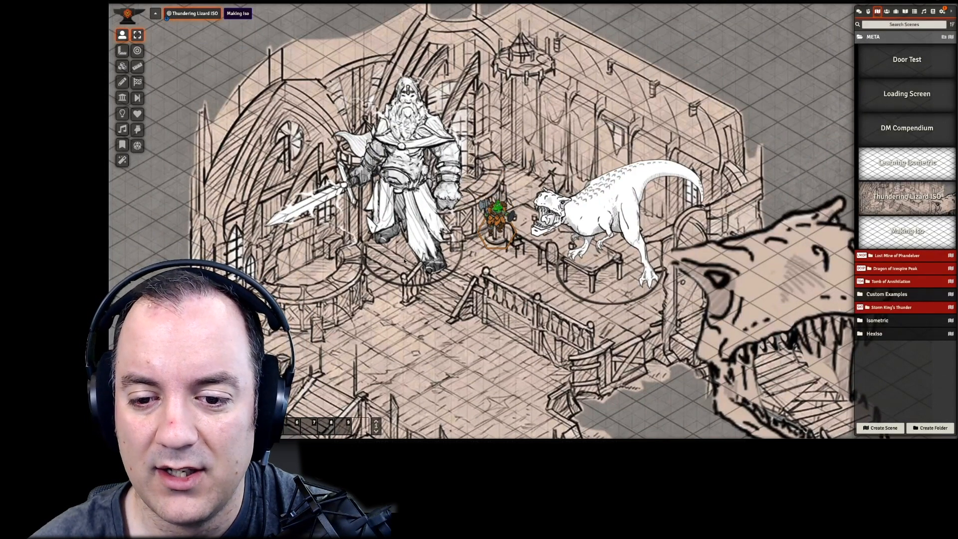
{"action": "left_click_drag", "start_coordinate": [404, 261], "coordinate": [370, 325]}
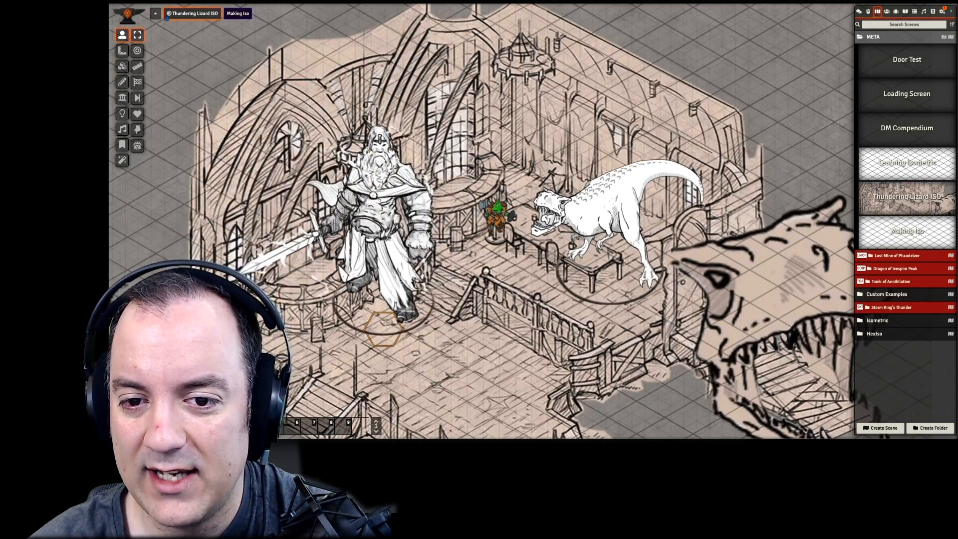
- Move the dinosaur behind the long table, and bring the small green character to the table end in front of it
{"action": "left_click_drag", "start_coordinate": [491, 288], "coordinate": [441, 245]}
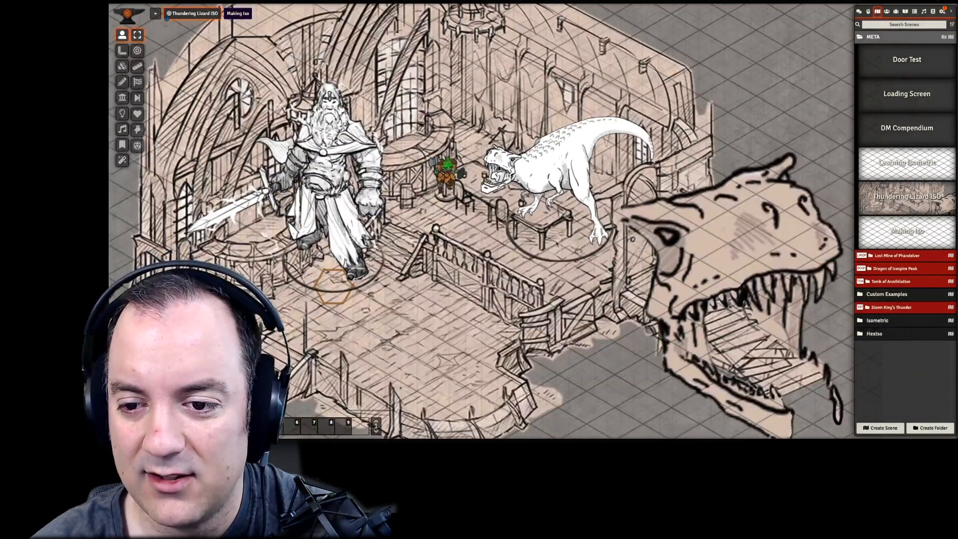
{"action": "left_click_drag", "start_coordinate": [557, 243], "coordinate": [576, 210]}
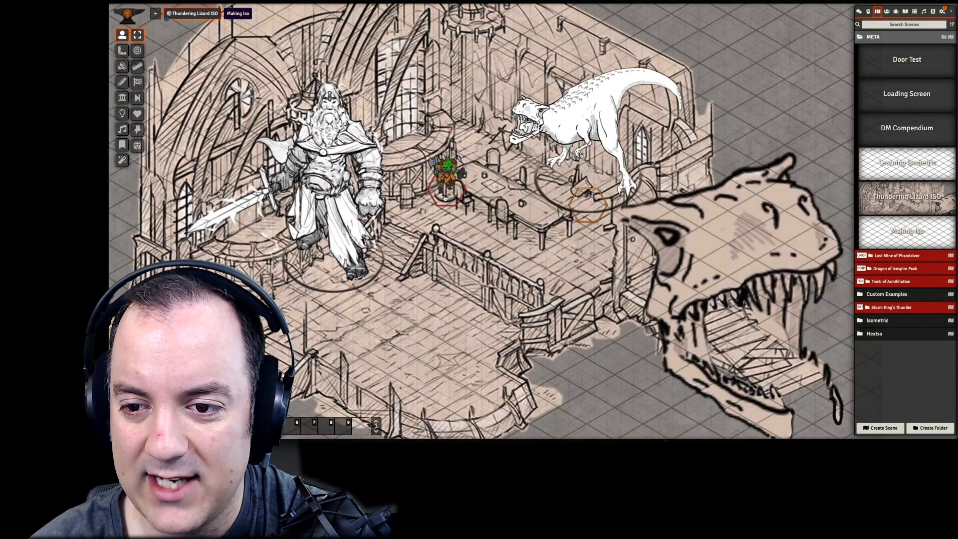
{"action": "left_click_drag", "start_coordinate": [445, 198], "coordinate": [551, 221]}
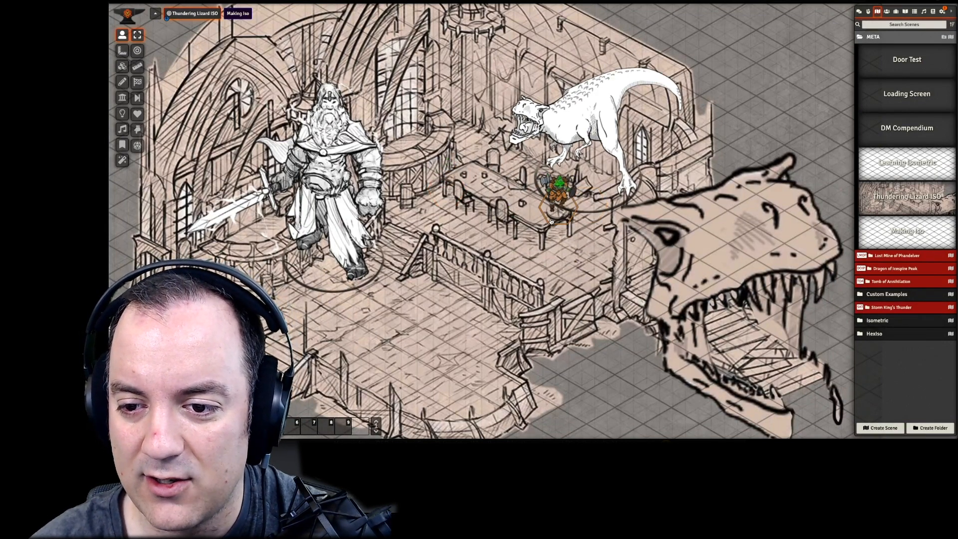